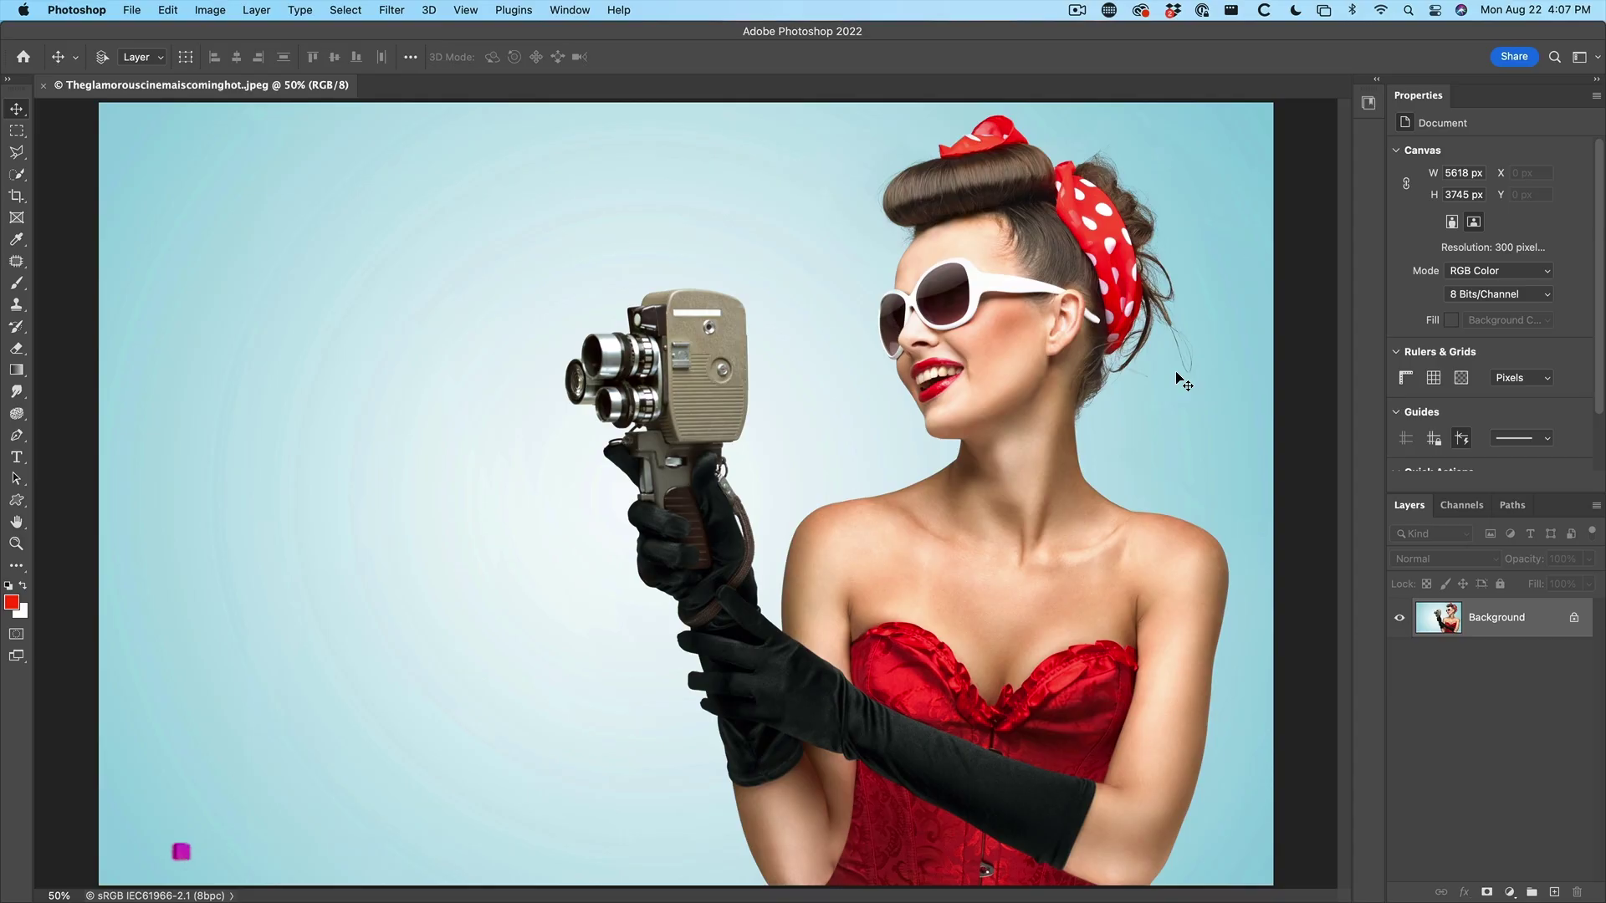
# Turn on the Enable Content-Aware Tracing Tool option under Preferences > Technology Previews
pyautogui.click(134, 10)
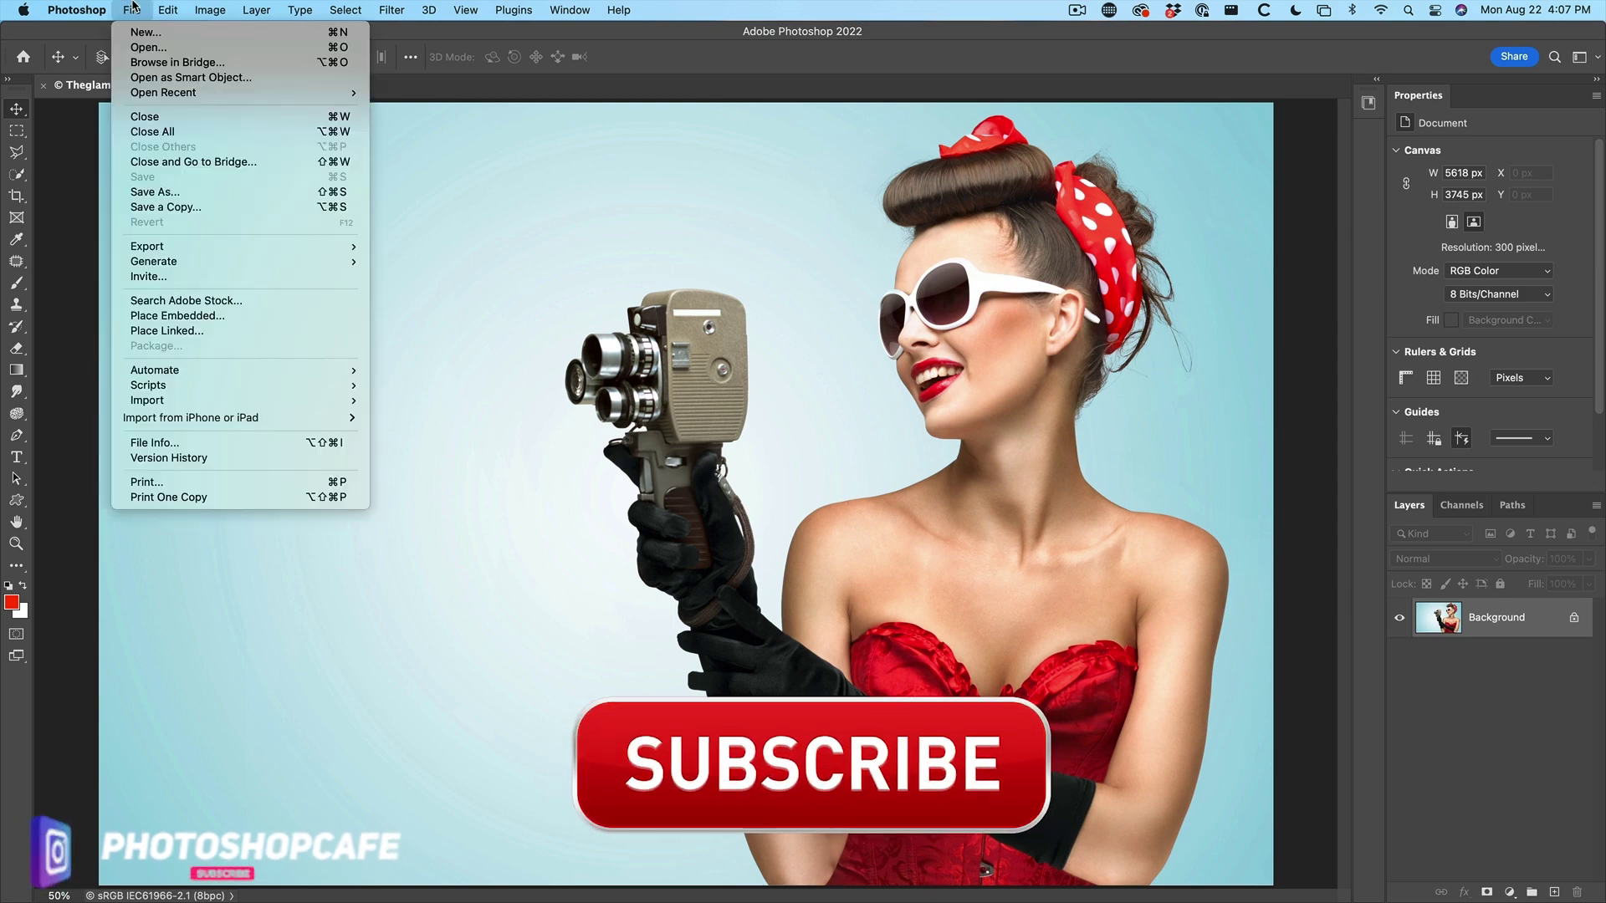
pyautogui.moveTo(76, 10)
pyautogui.moveTo(75, 71)
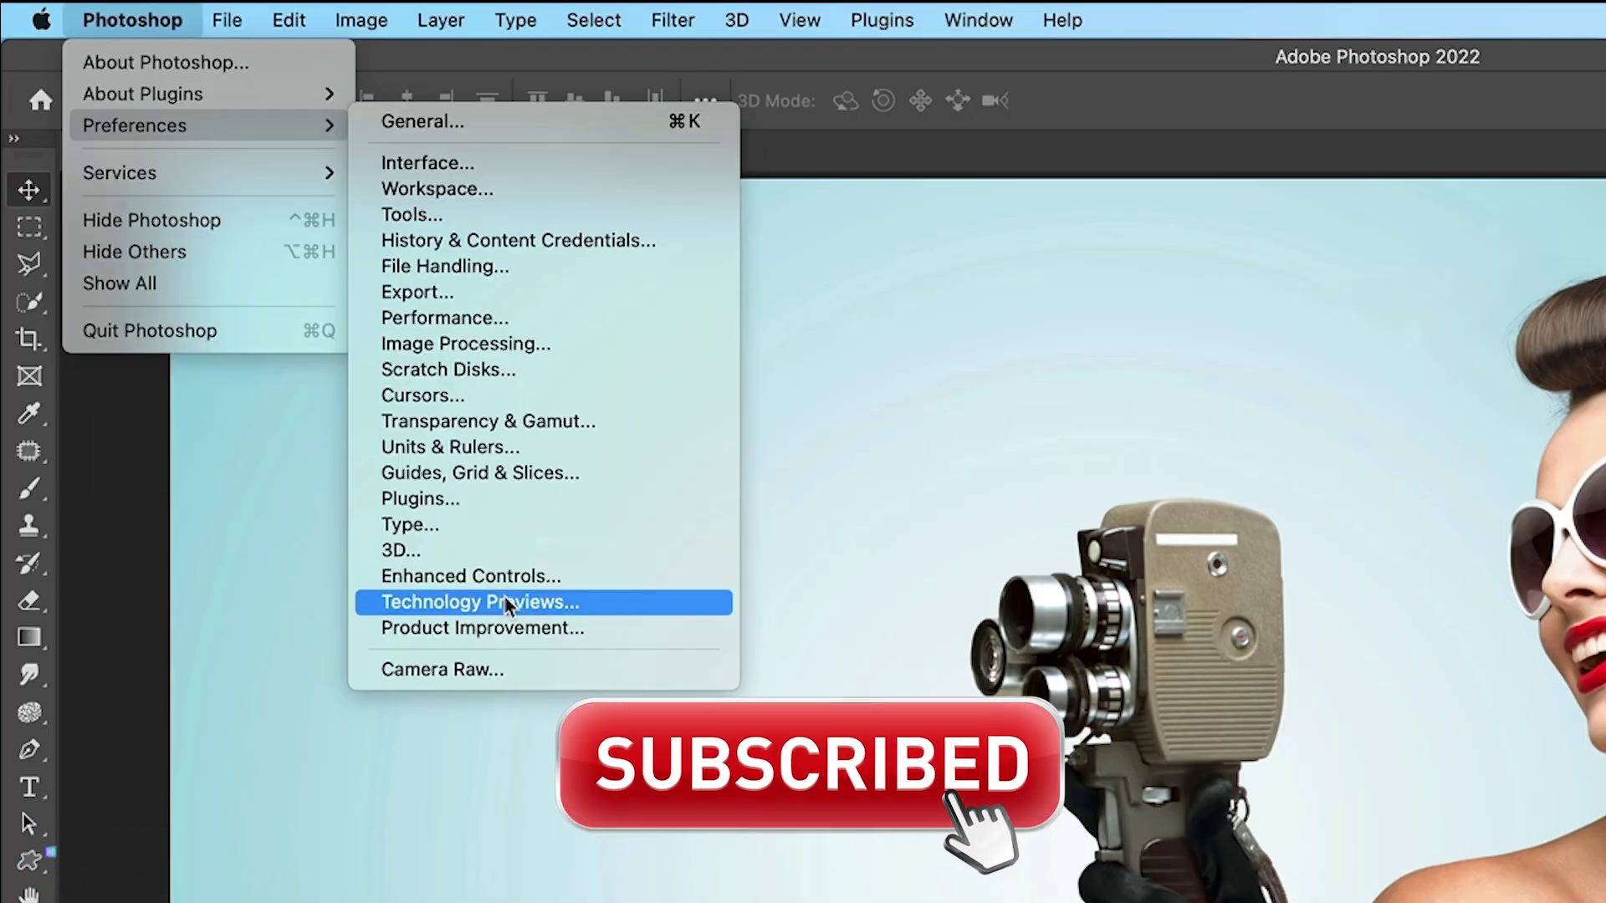
pyautogui.click(506, 602)
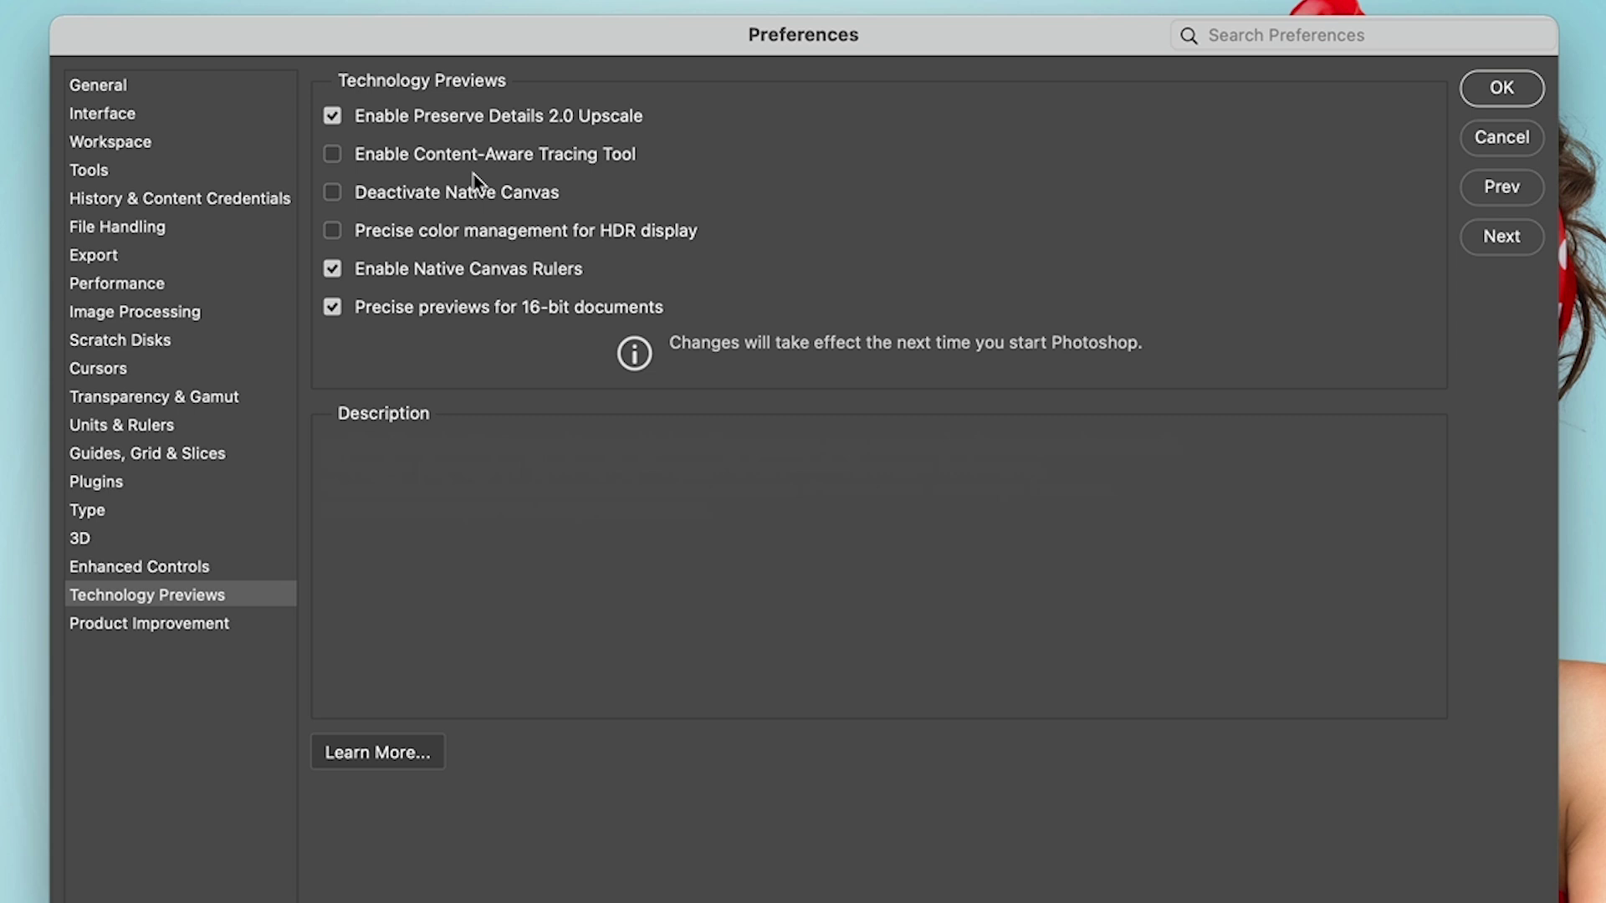
pyautogui.click(389, 152)
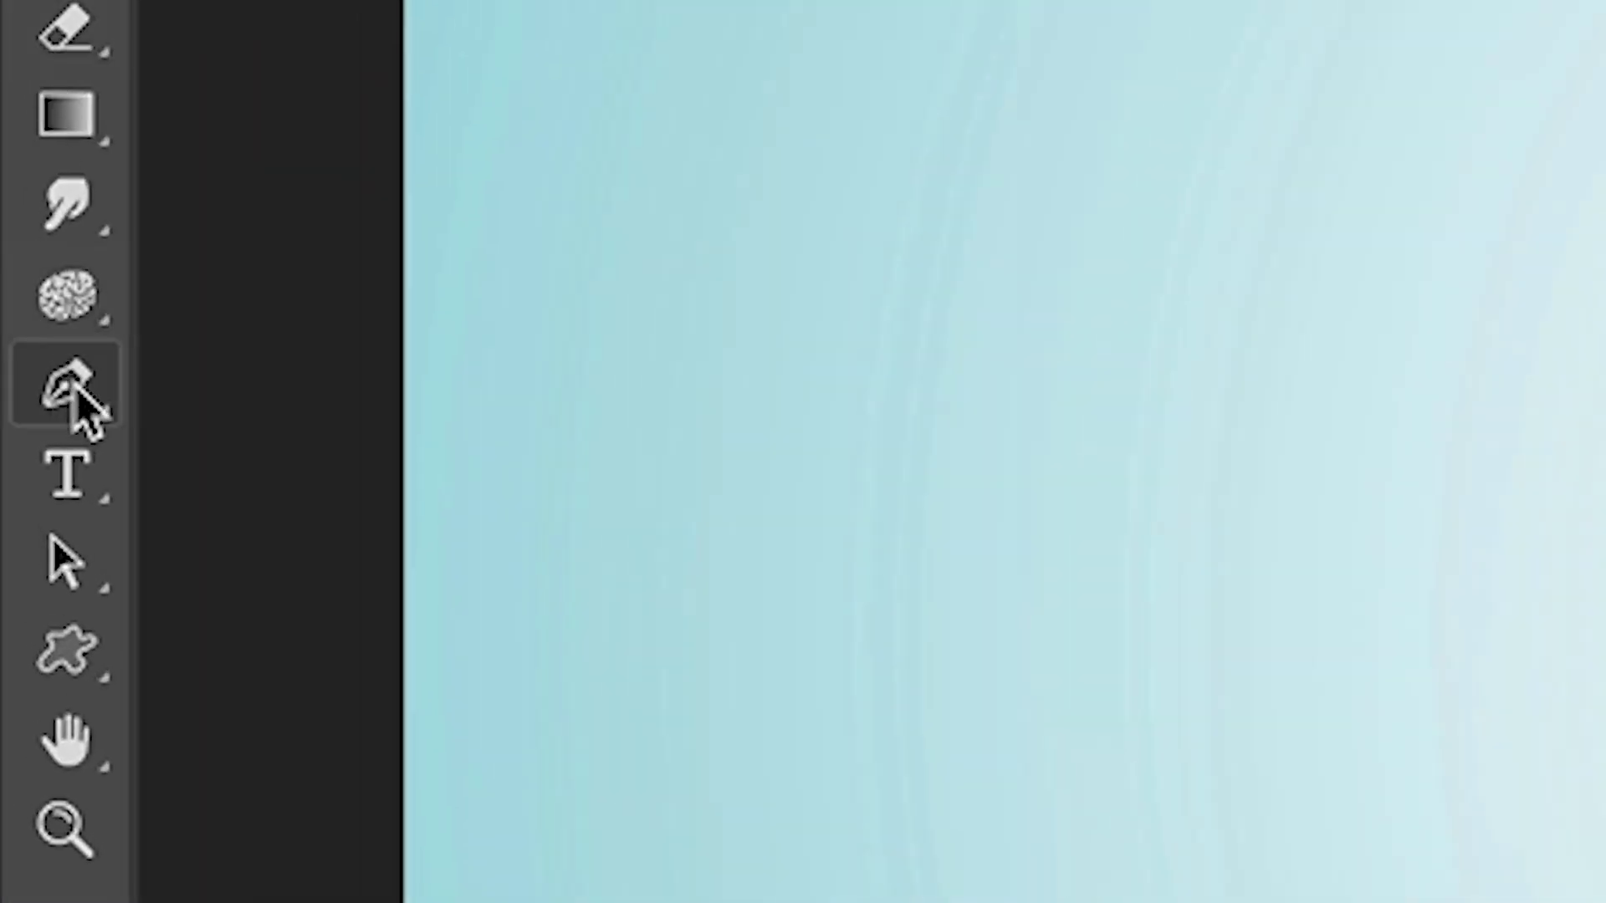
pyautogui.click(77, 387)
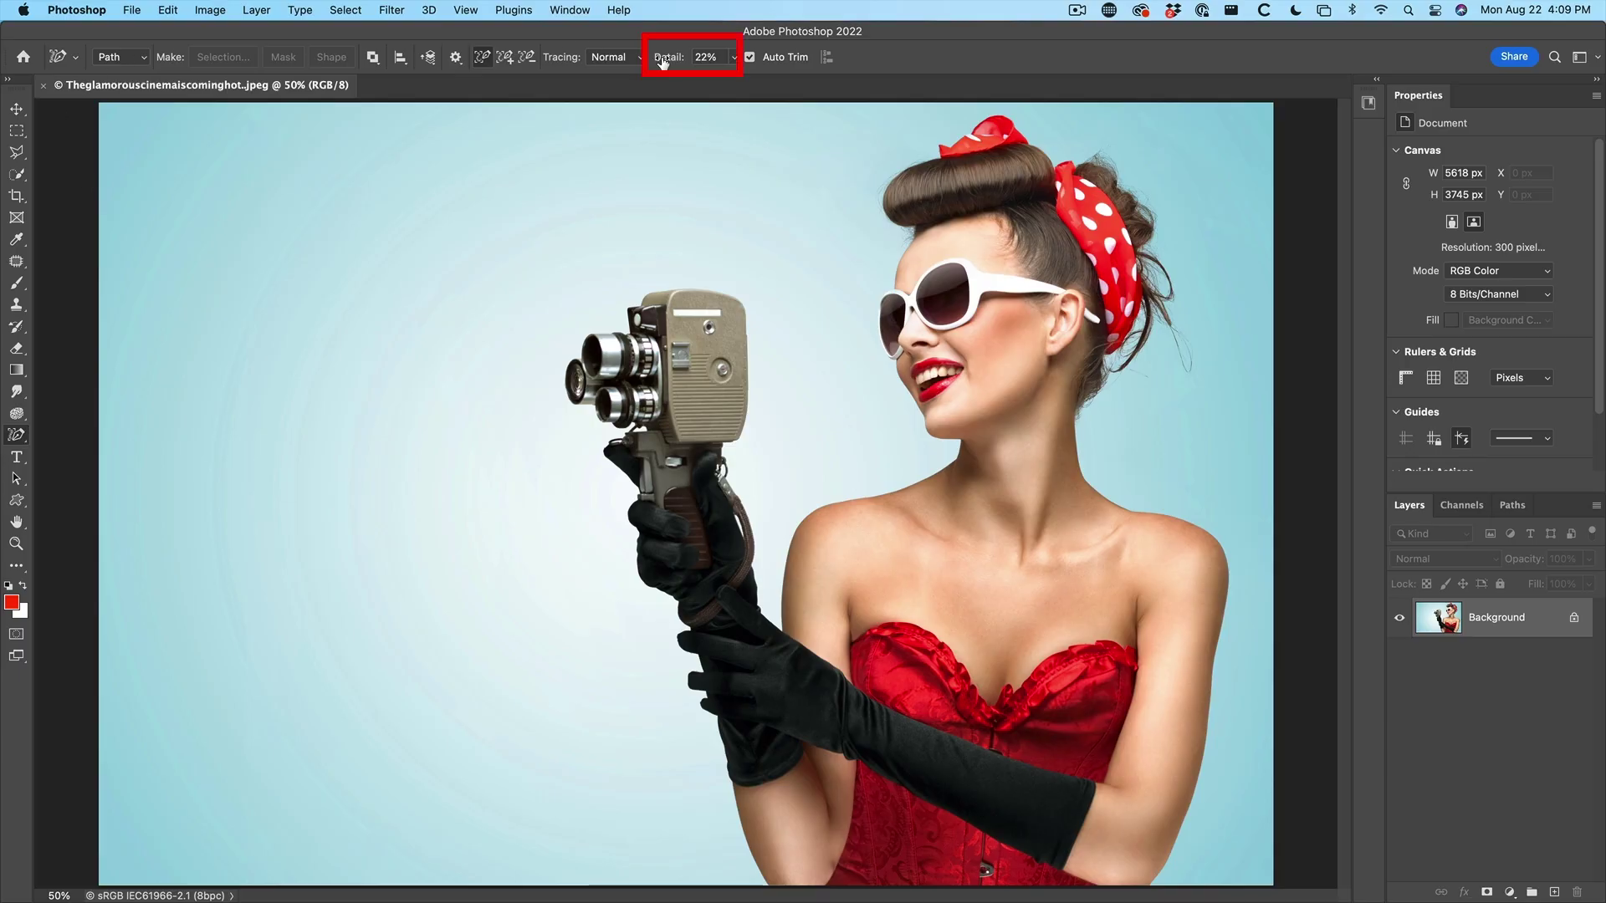
# Drag the Content-Aware Tracing Tool's Detail slider down to 14%
pyautogui.moveTo(665, 62)
pyautogui.mouseDown()
pyautogui.moveTo(780, 68)
pyautogui.moveTo(689, 64)
pyautogui.mouseUp()
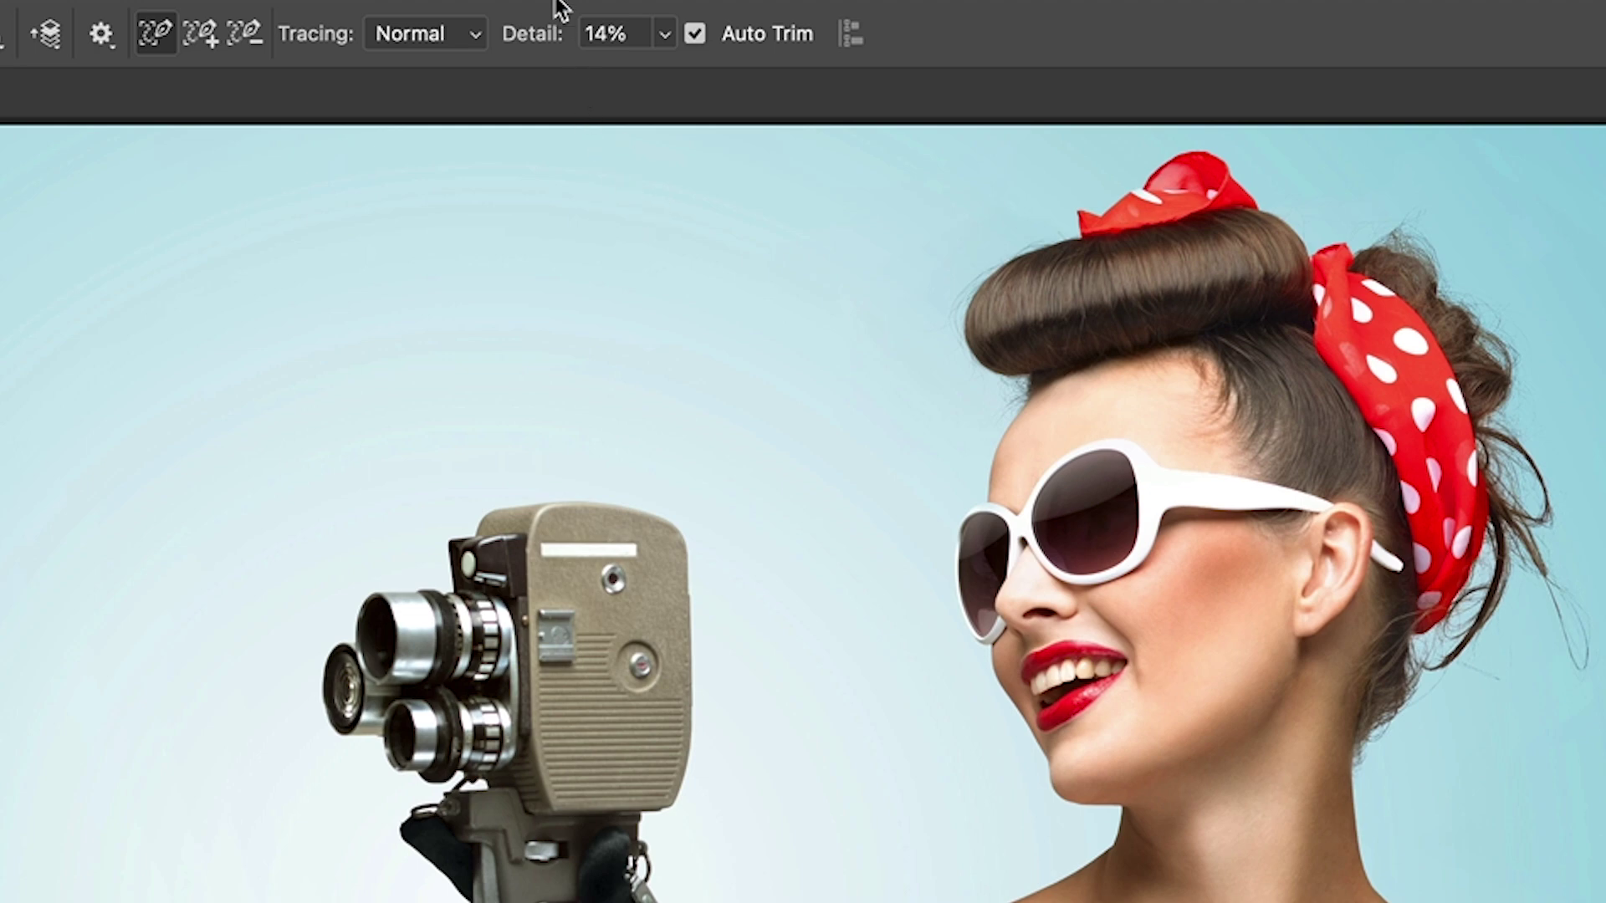
# With Simplified tracing, trace the glove, shoulders, neck, face and camera's outer edges
pyautogui.click(430, 33)
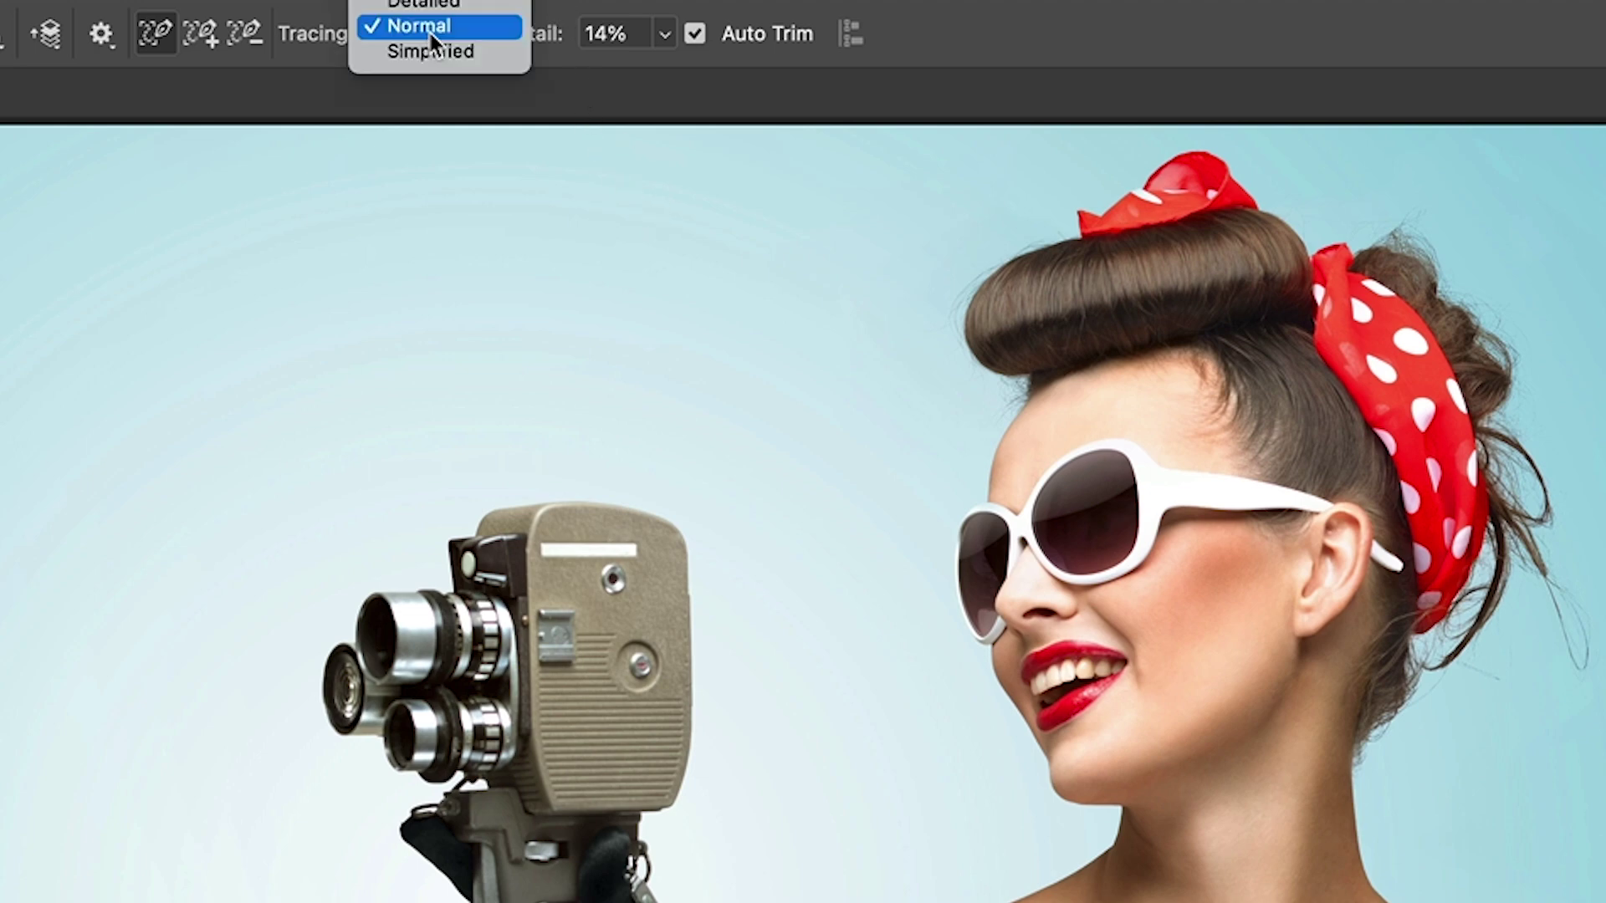
pyautogui.click(437, 52)
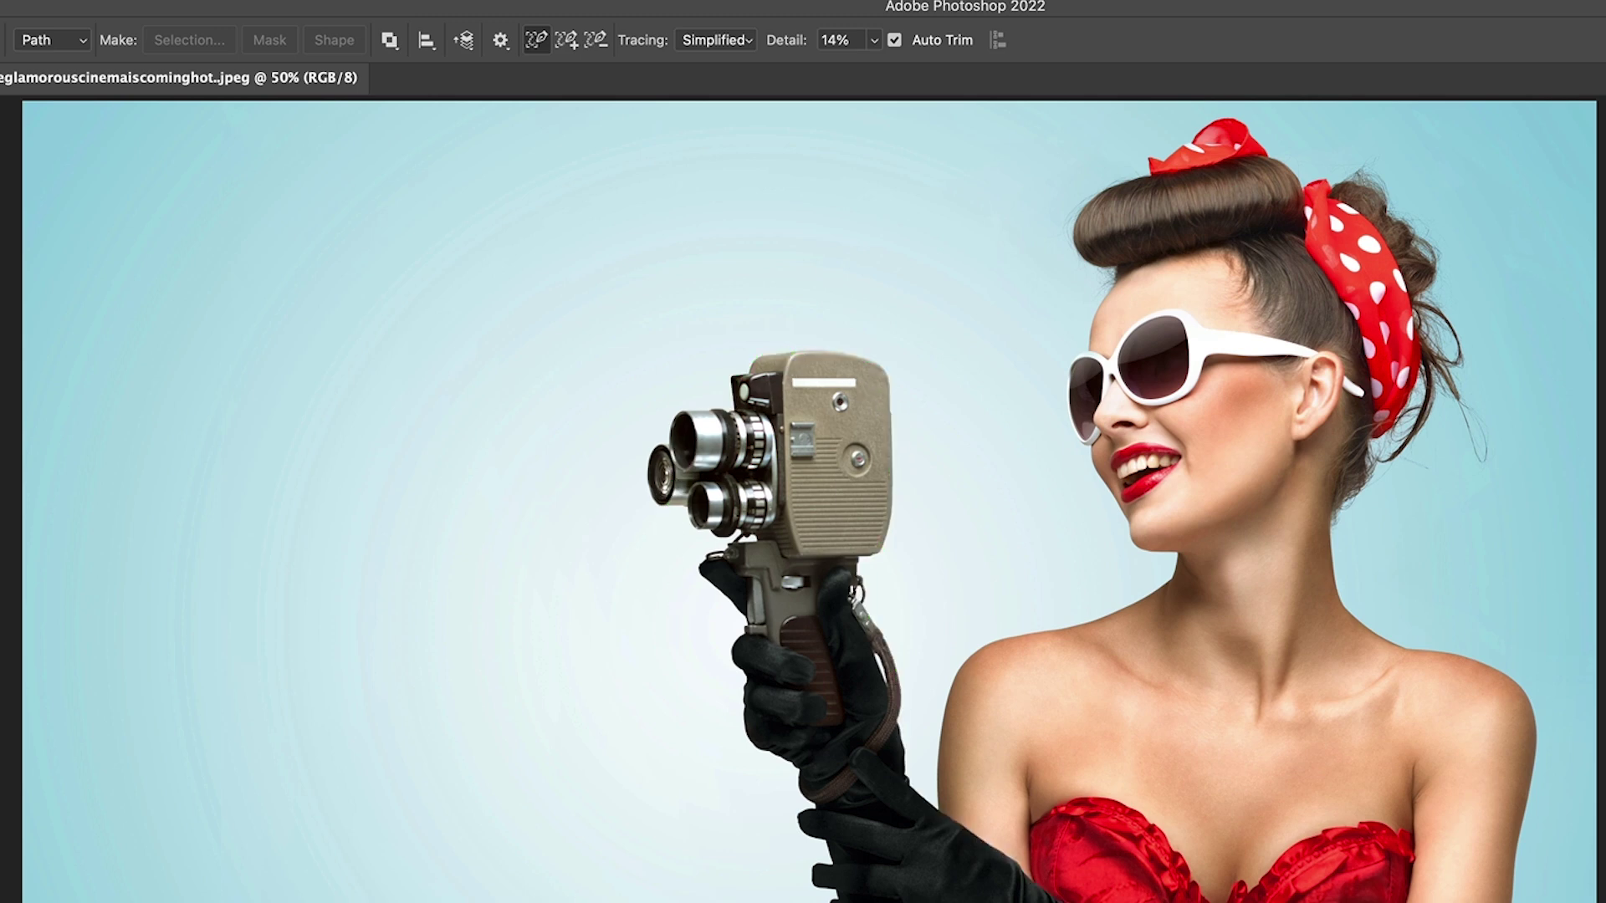
pyautogui.click(742, 694)
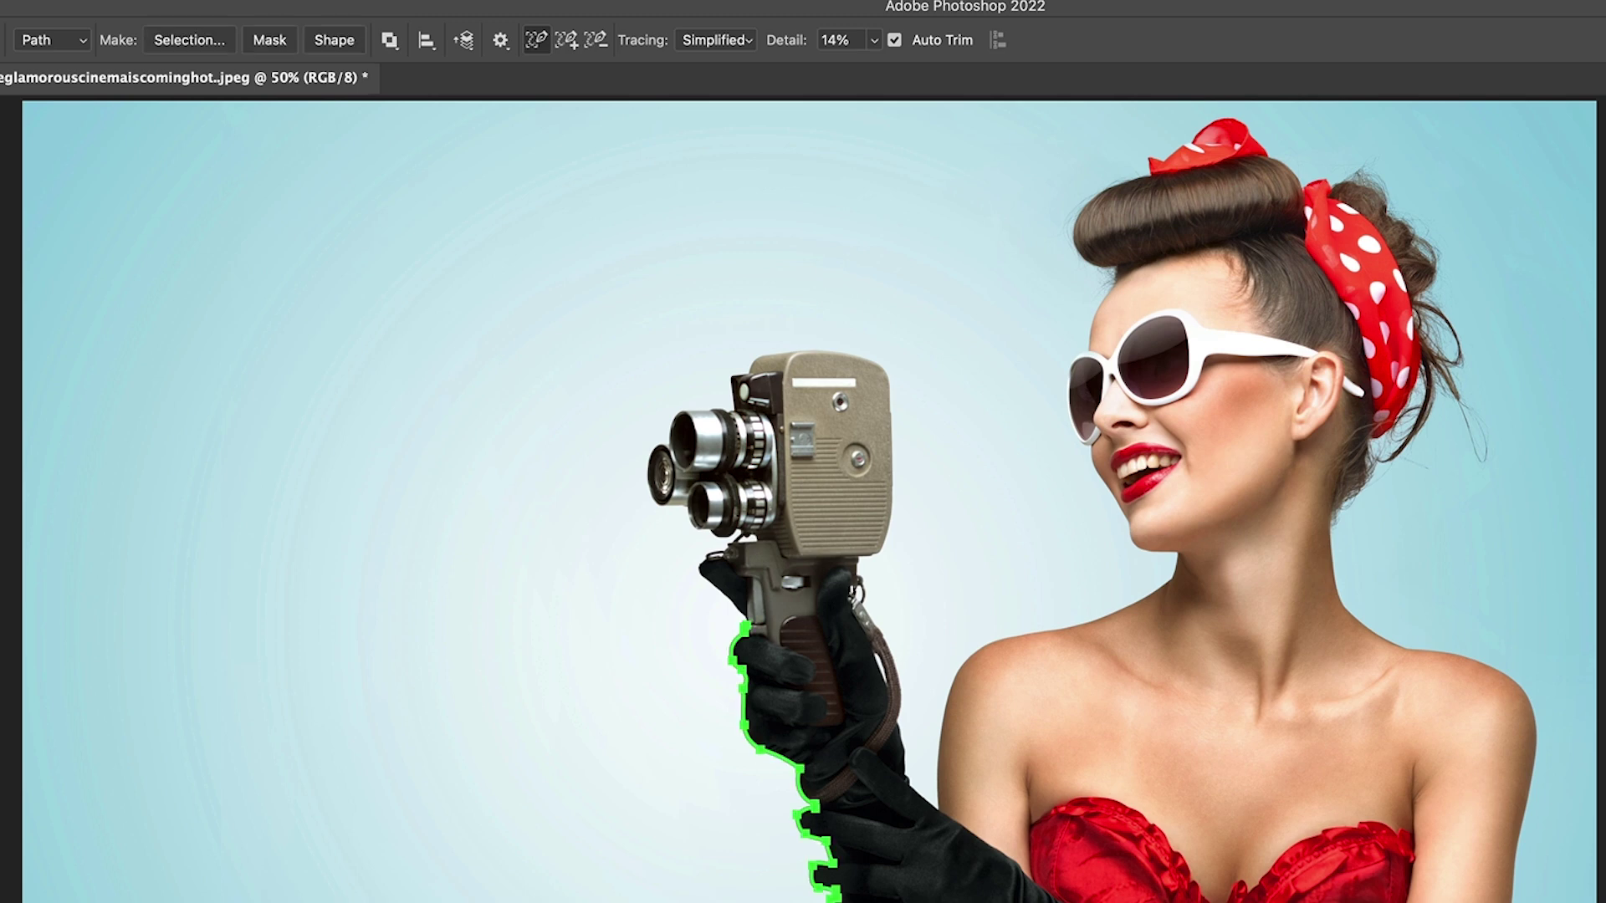
pyautogui.click(987, 665)
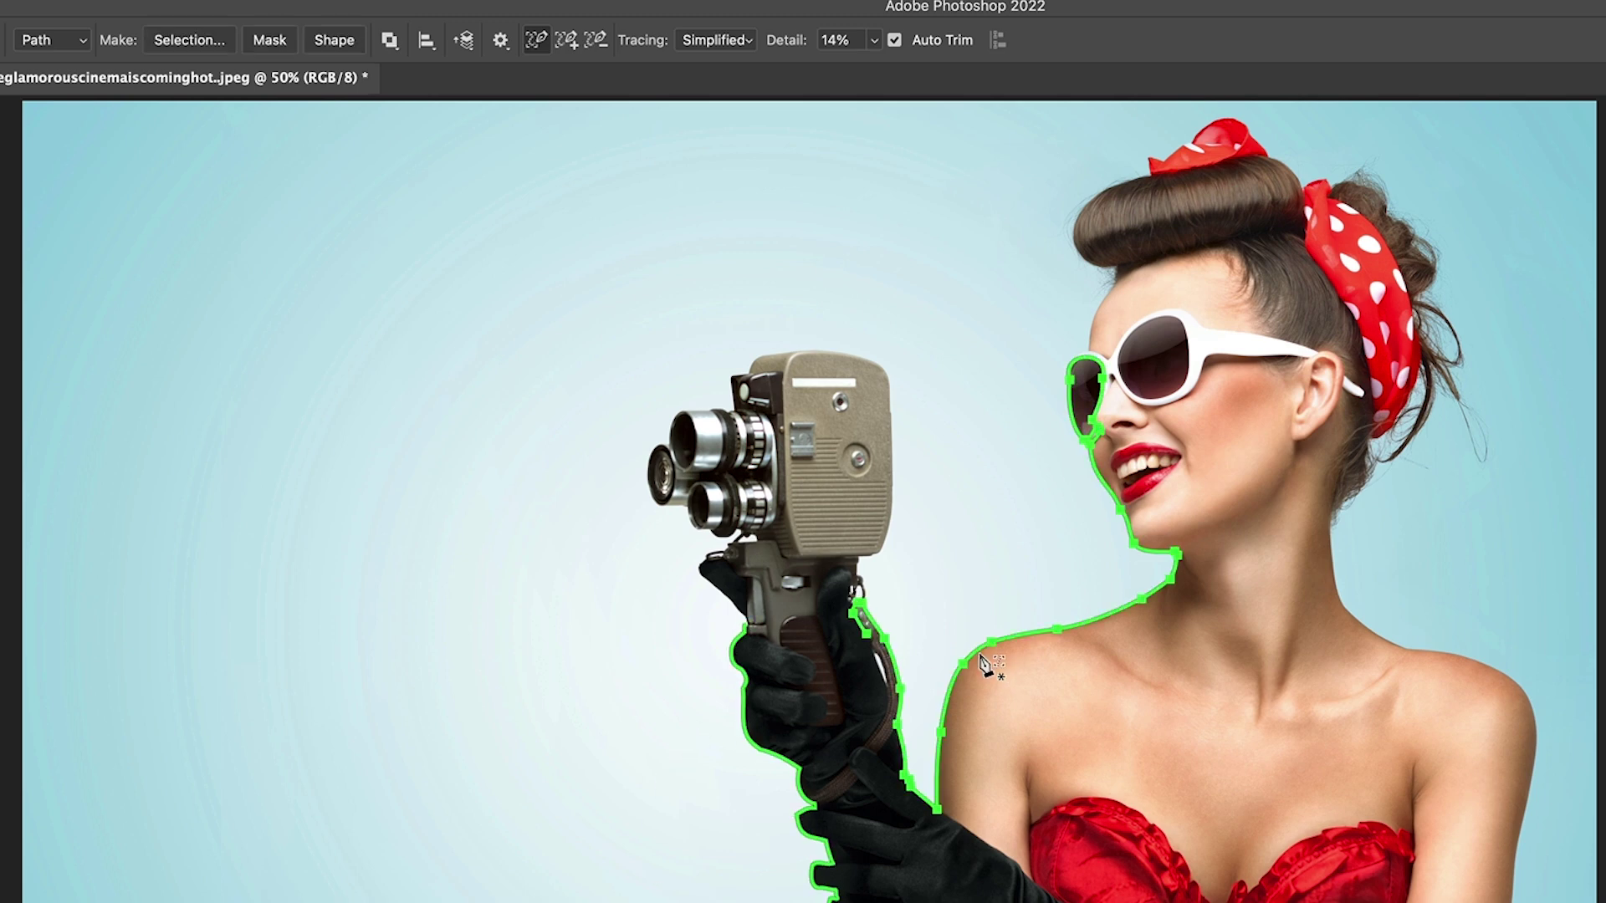
pyautogui.click(1118, 279)
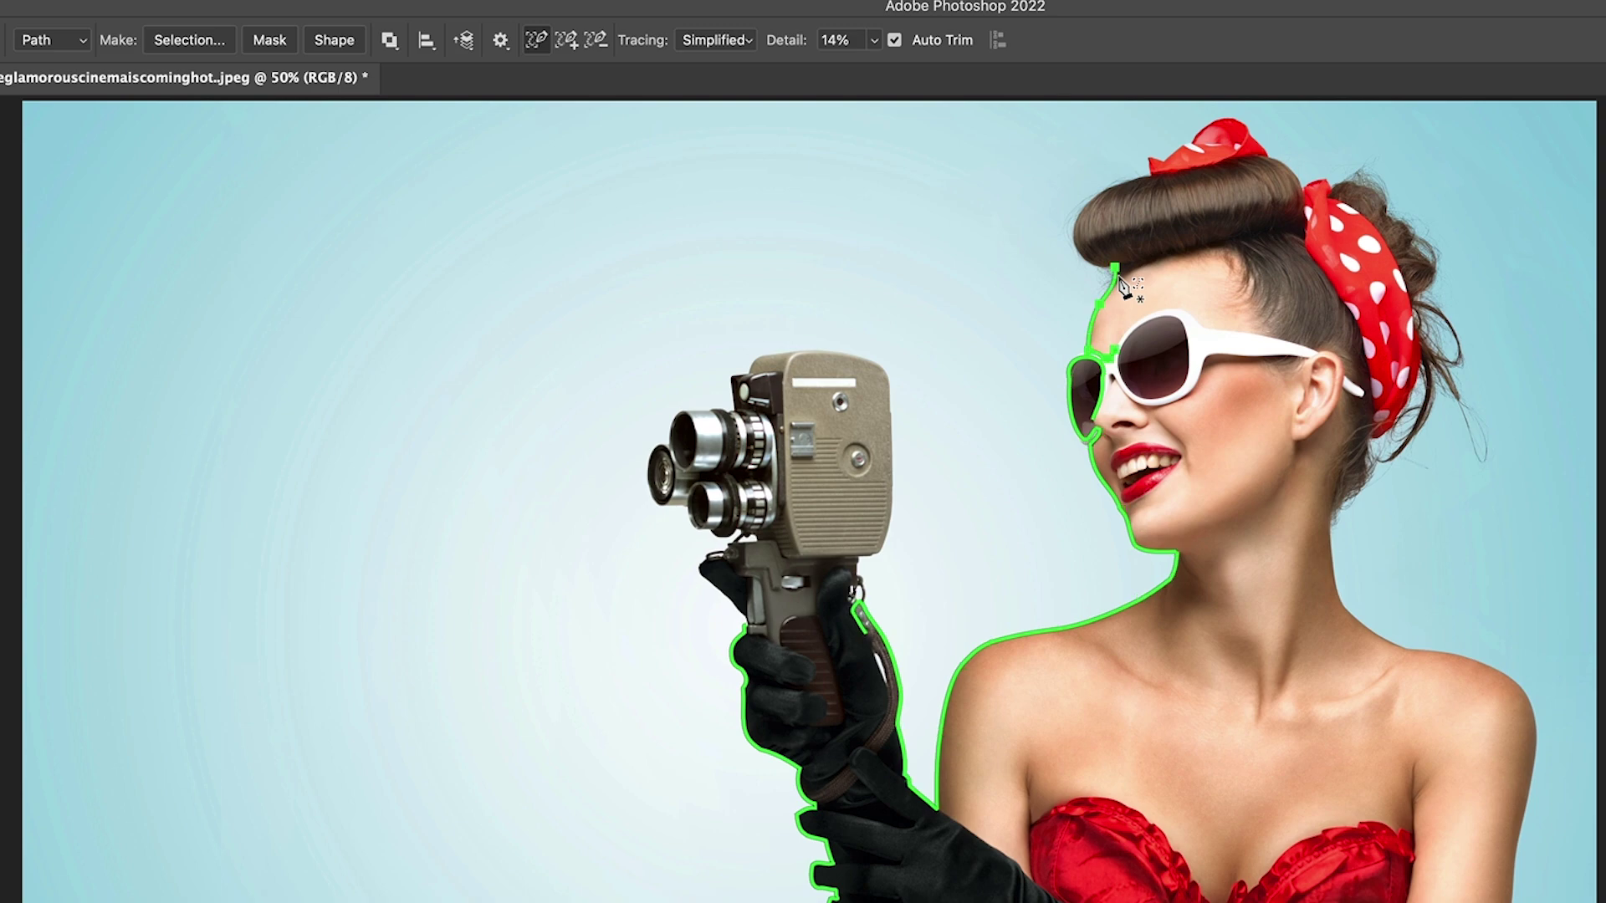
pyautogui.click(1332, 540)
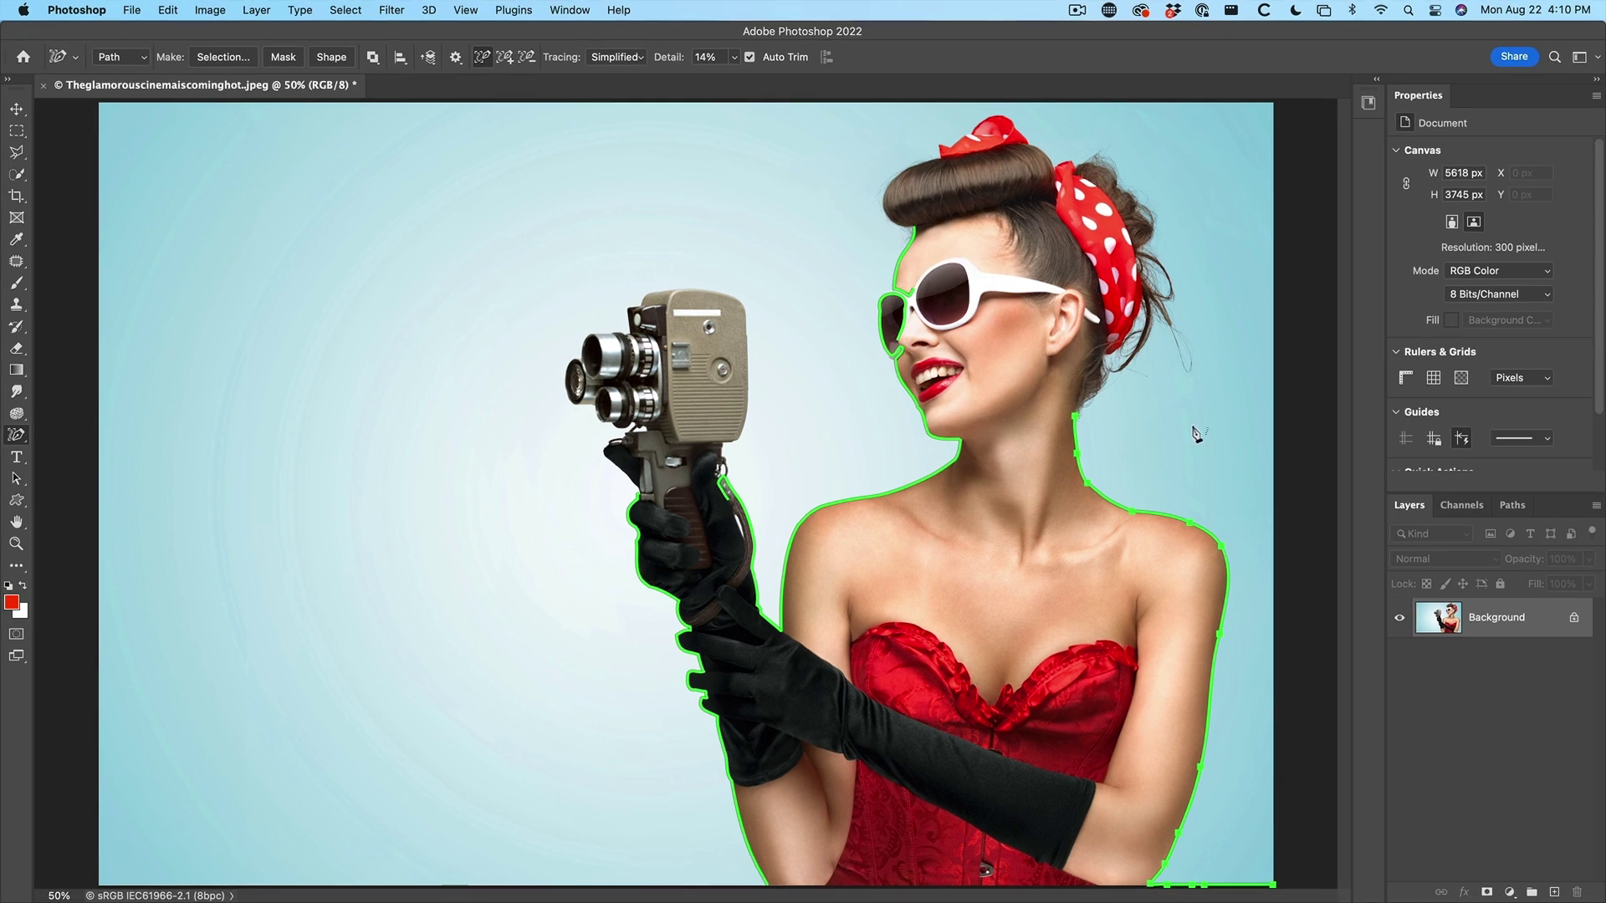
pyautogui.click(746, 410)
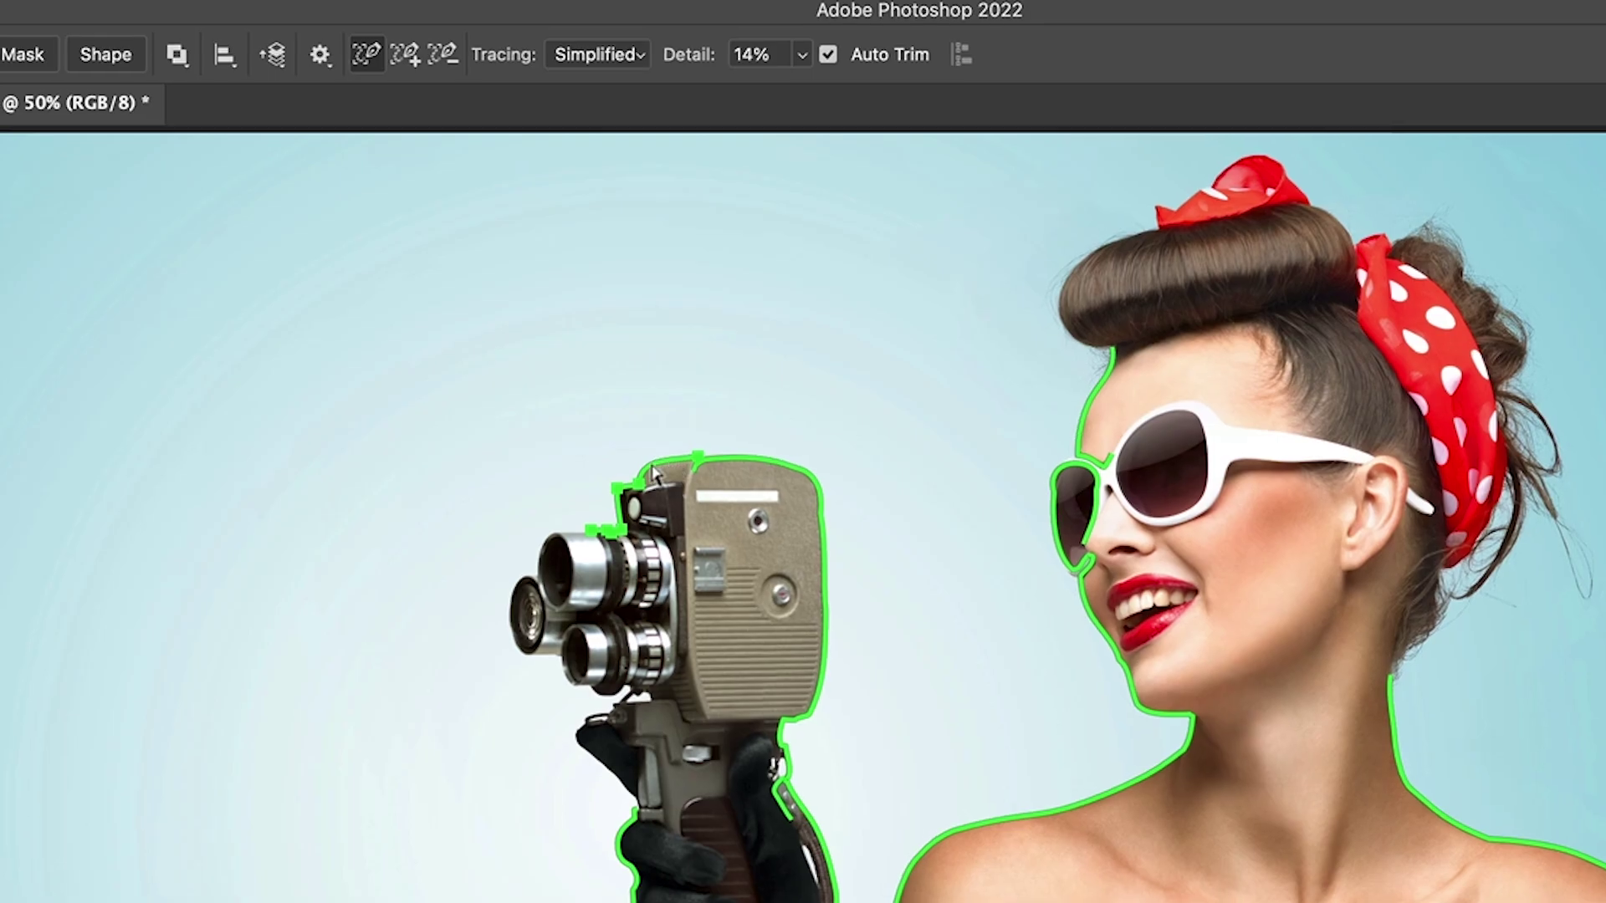
pyautogui.click(574, 363)
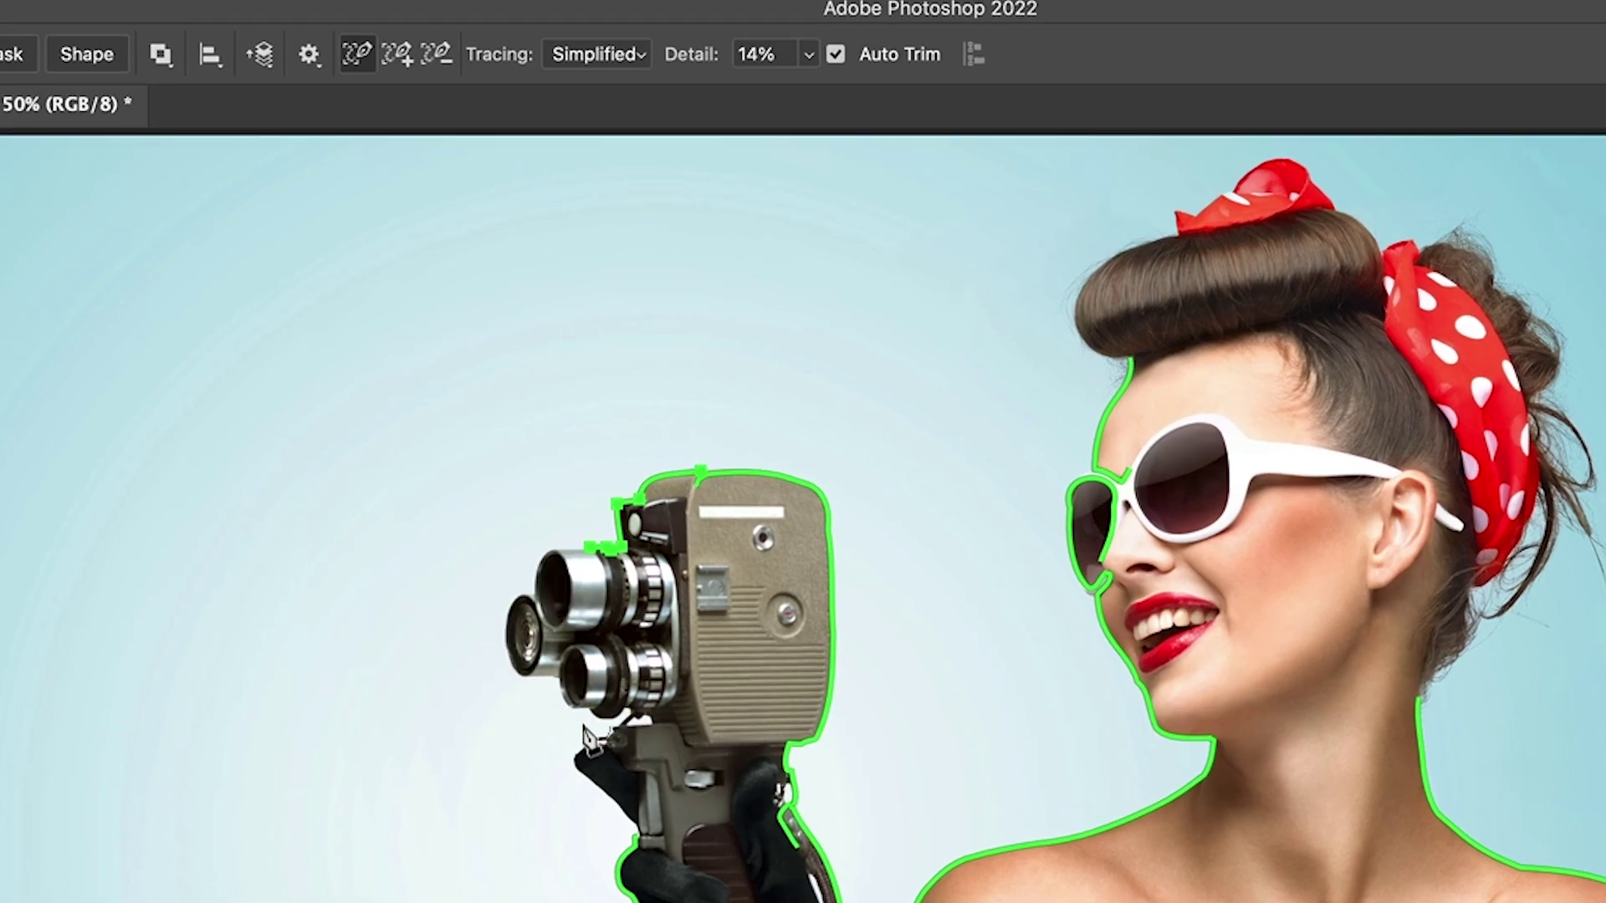
# Switch tracing to Detailed and trace around the small front lens down to the glove
pyautogui.click(595, 55)
pyautogui.click(577, 8)
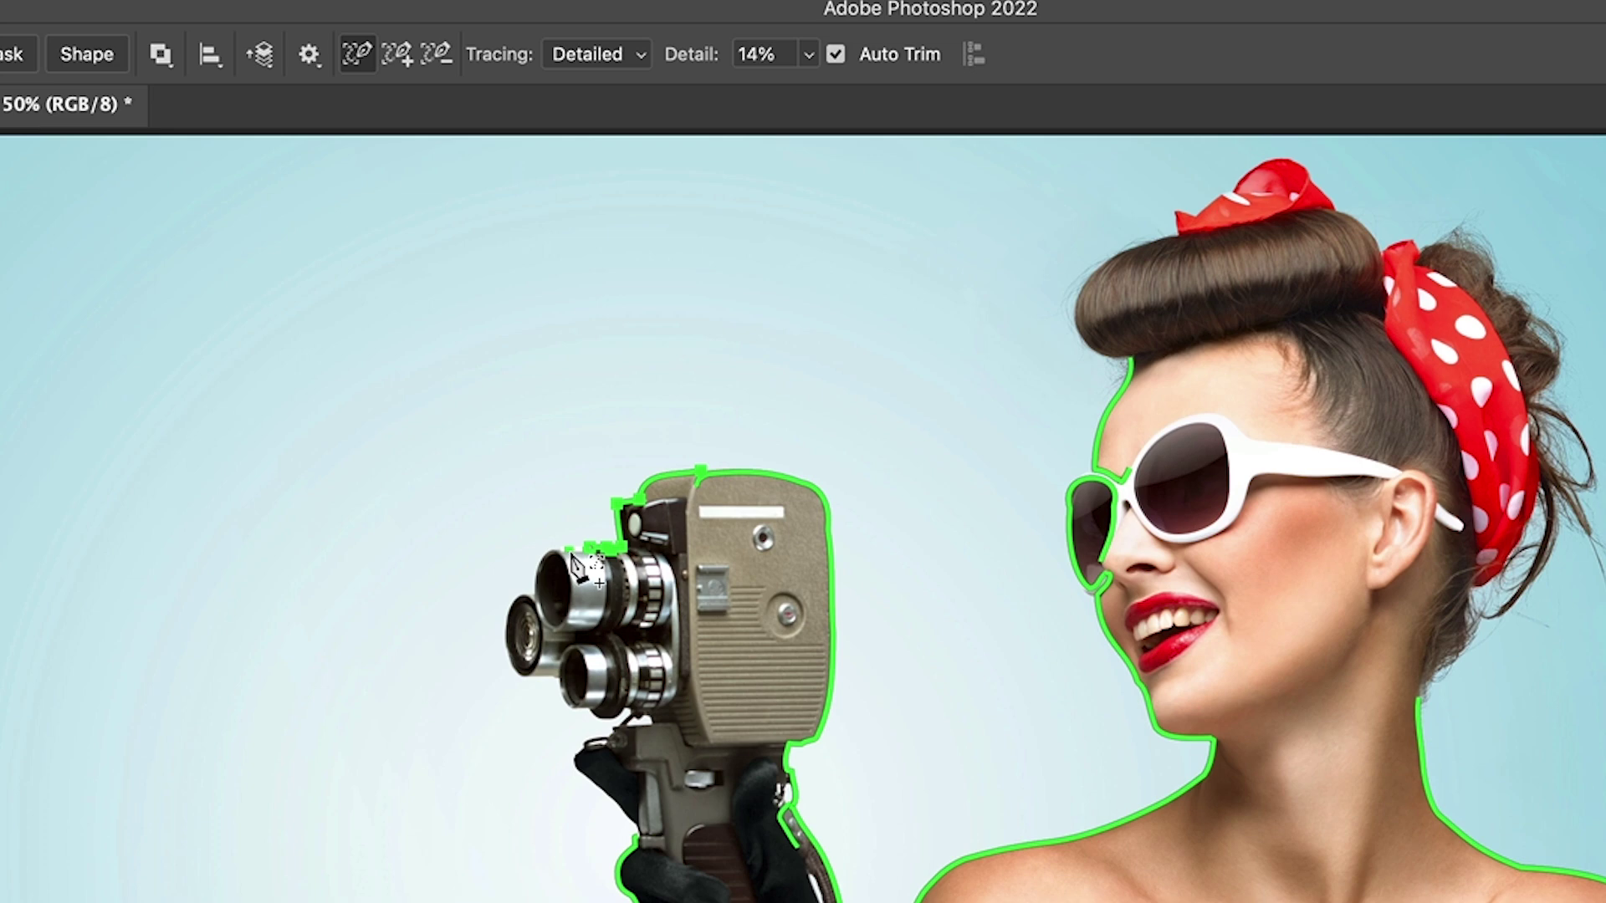
pyautogui.click(540, 599)
pyautogui.click(512, 635)
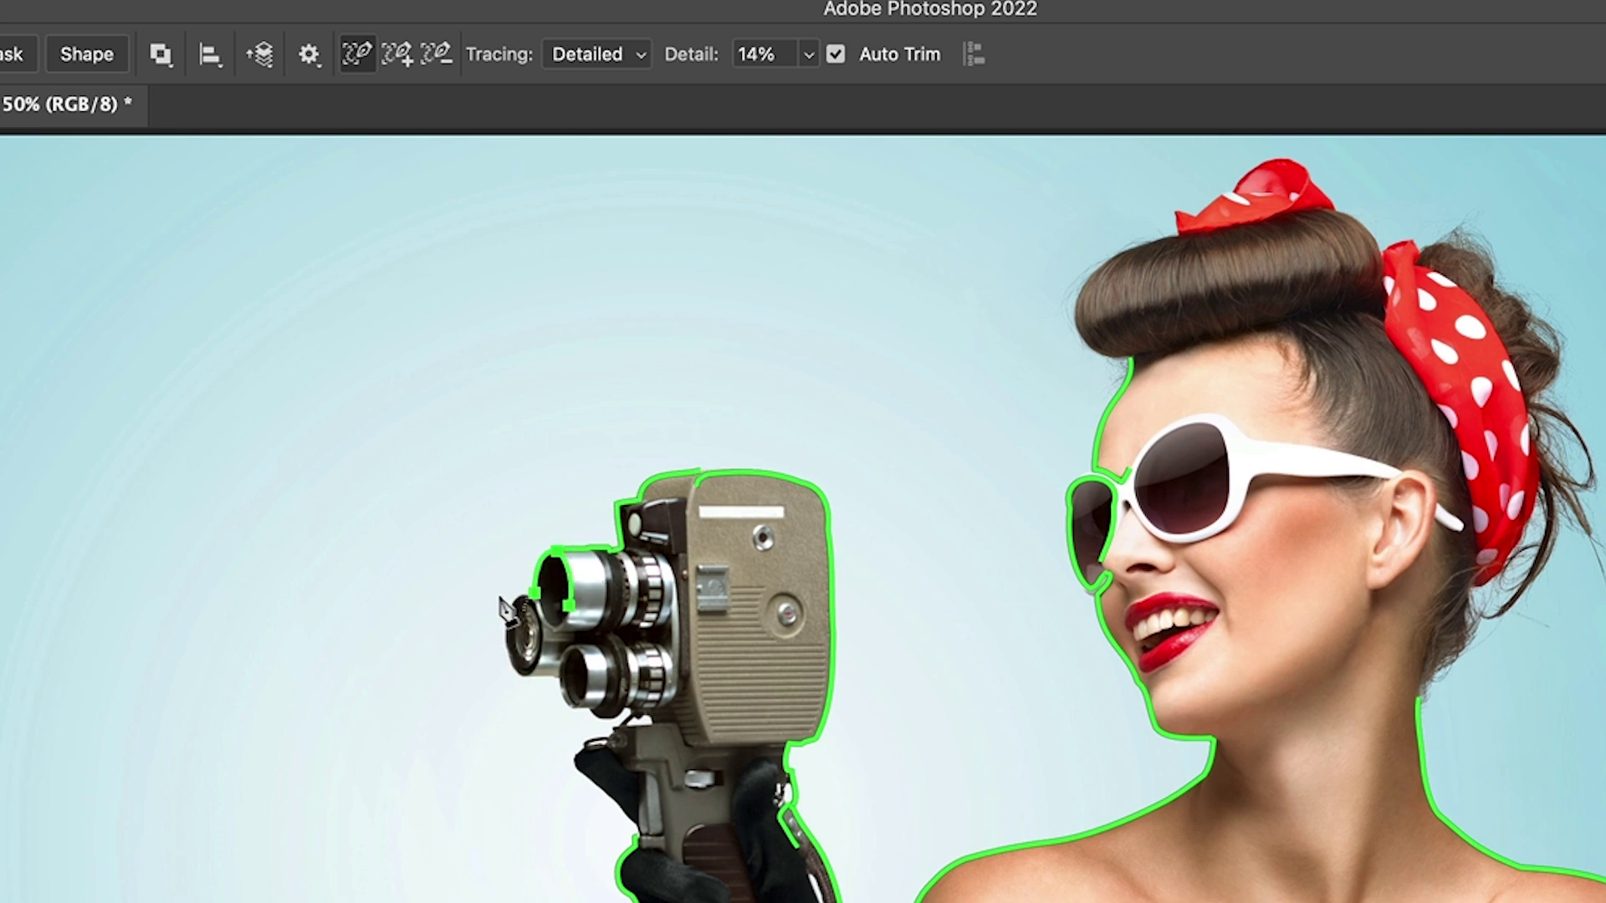
pyautogui.click(577, 757)
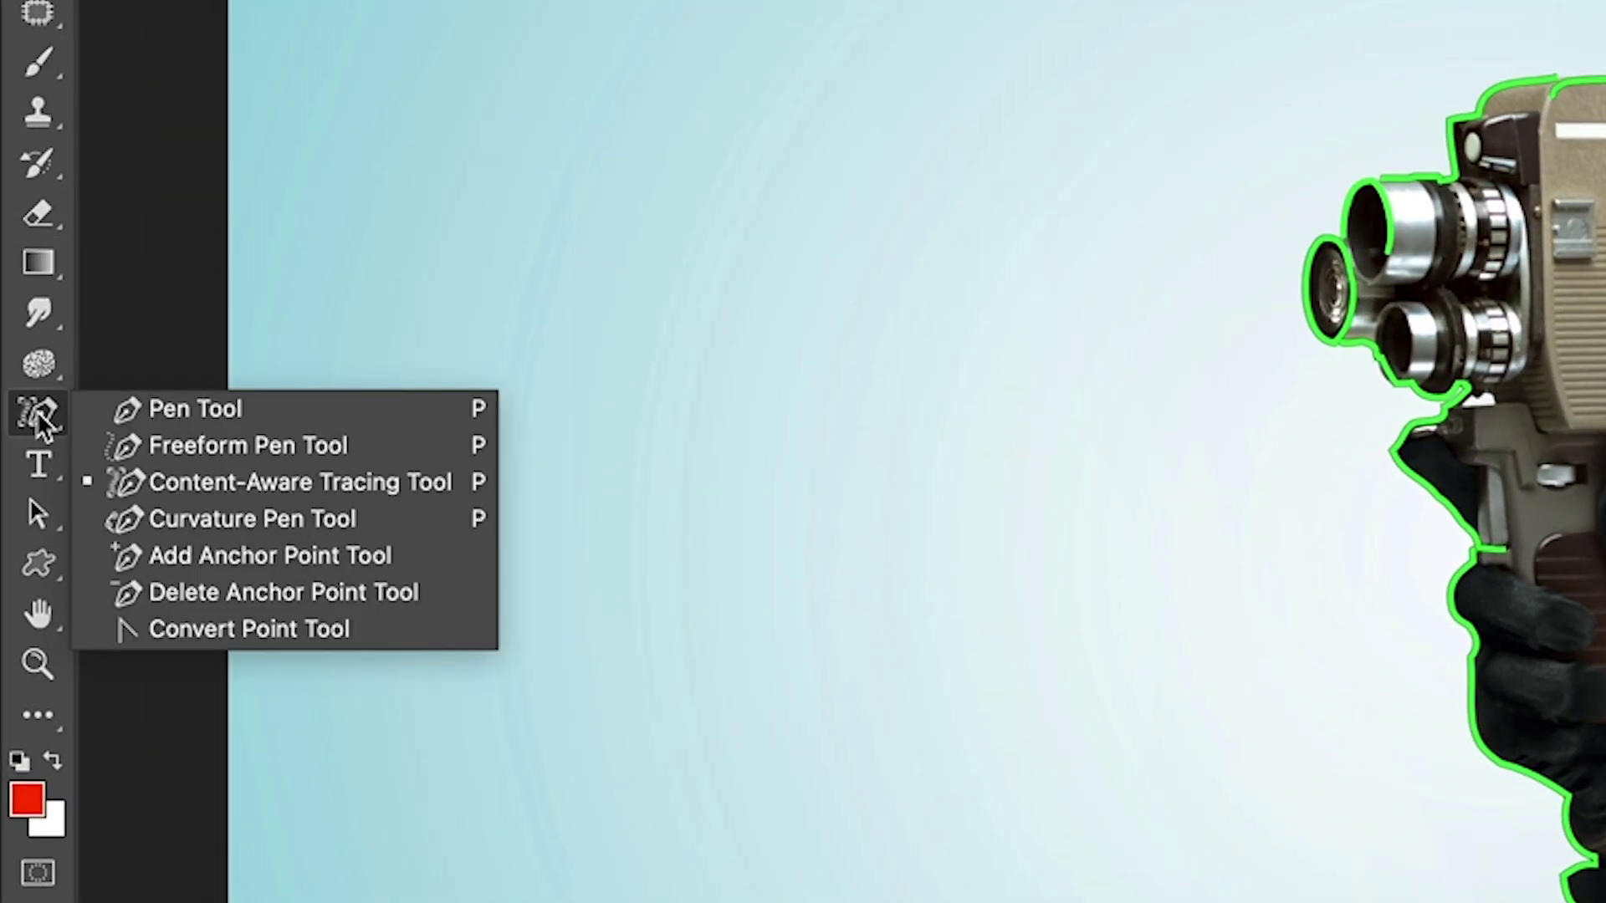
# With the Pen Tool, add anchors below the canvas and close the path at its starting anchor
pyautogui.click(156, 409)
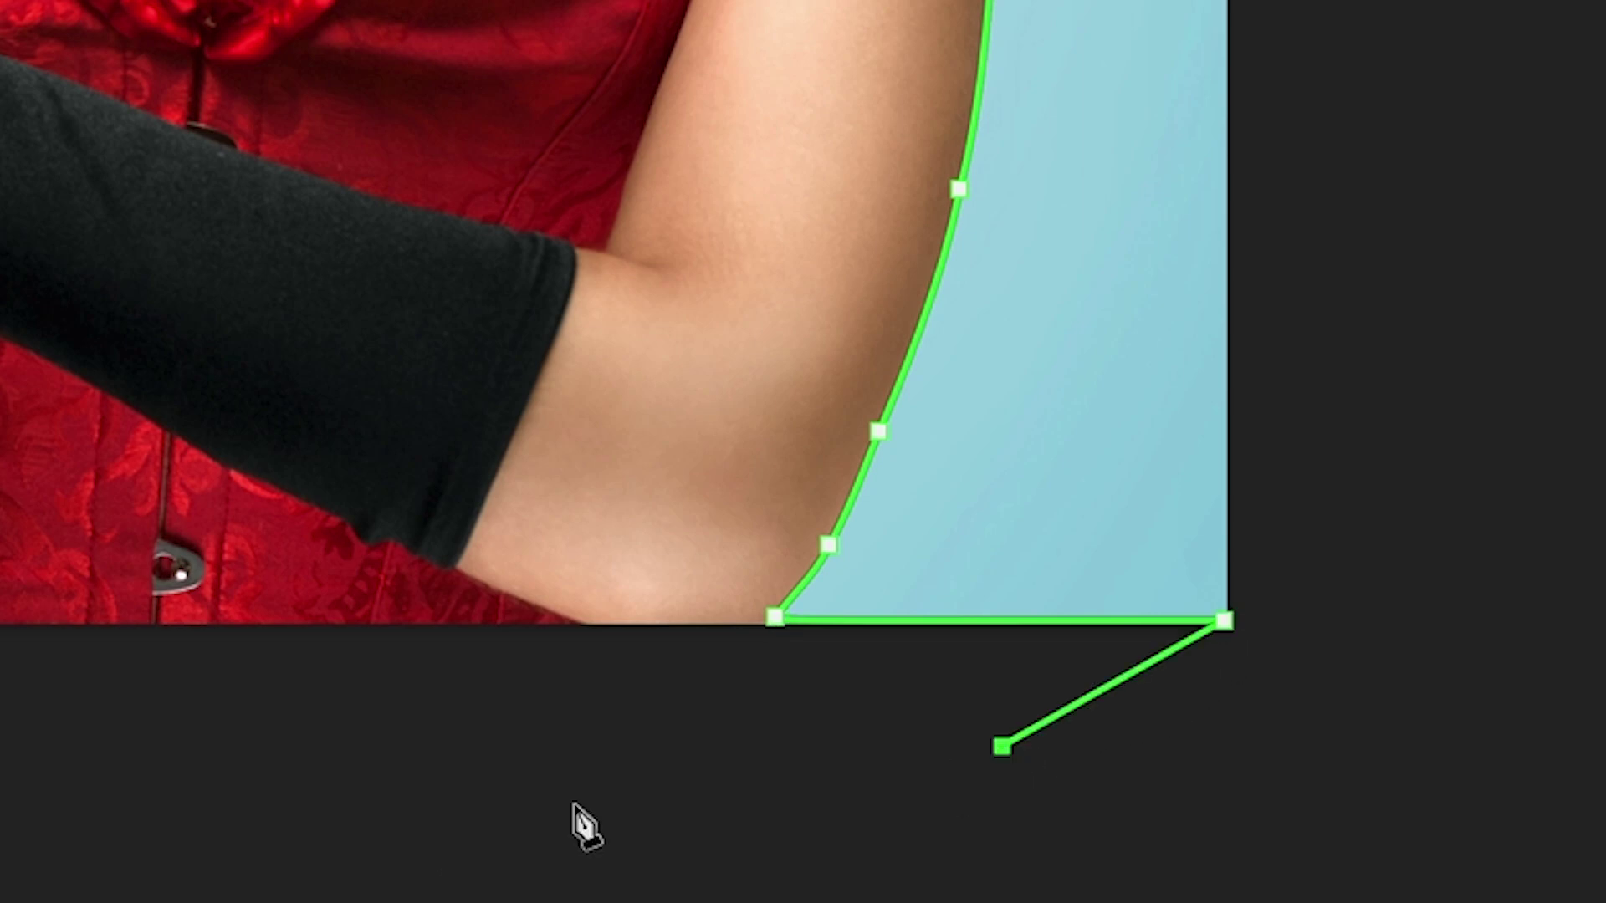
pyautogui.click(15, 878)
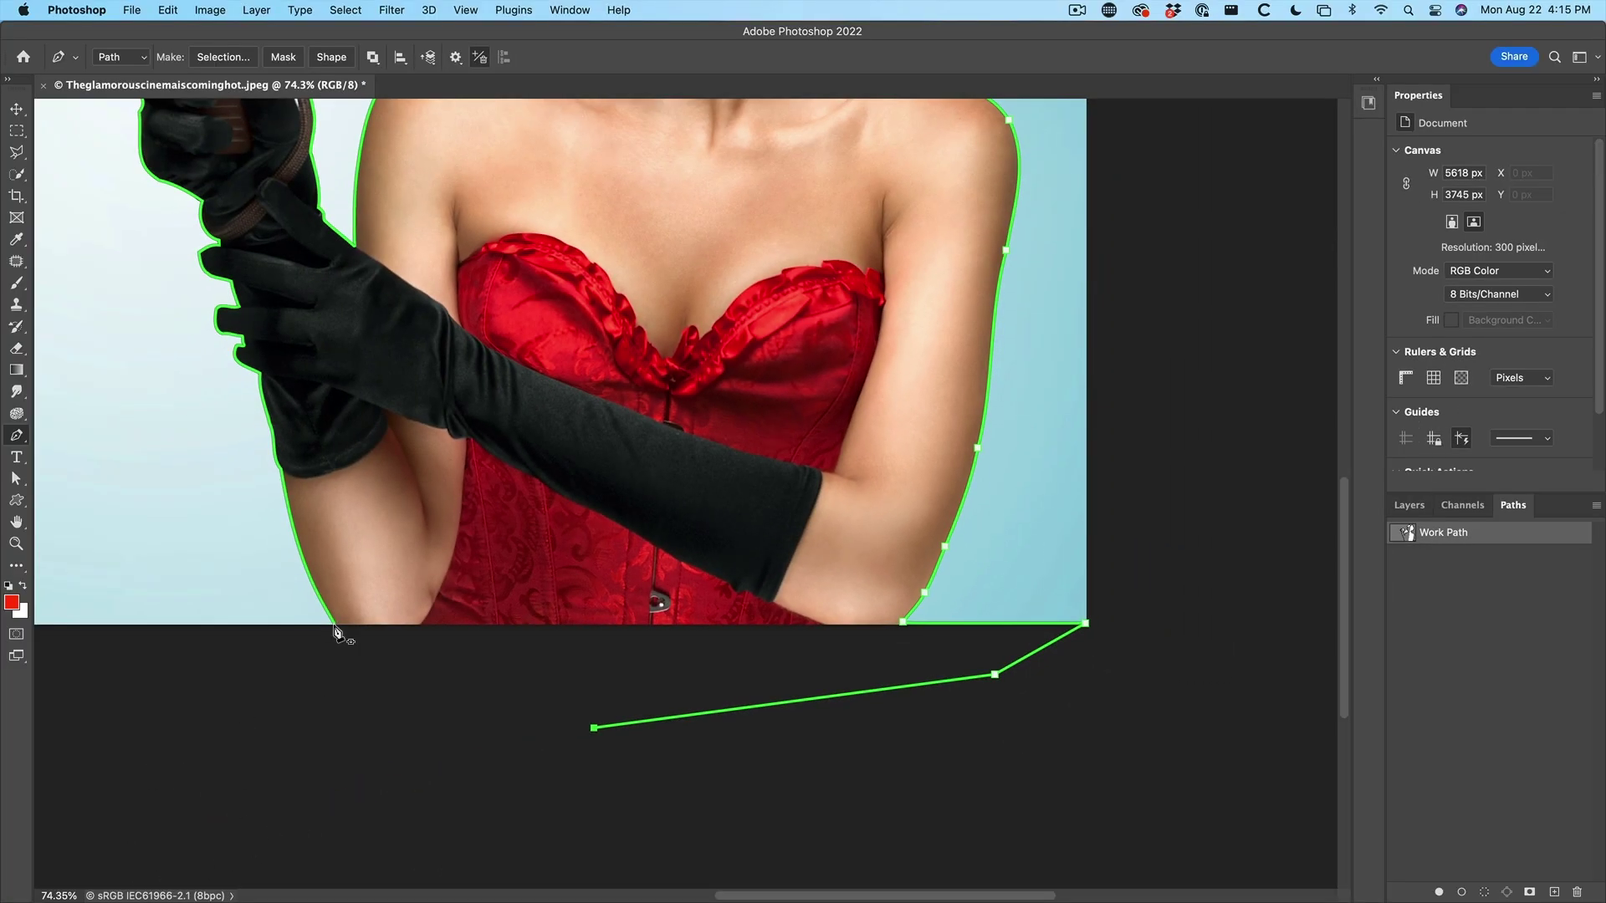
pyautogui.click(335, 626)
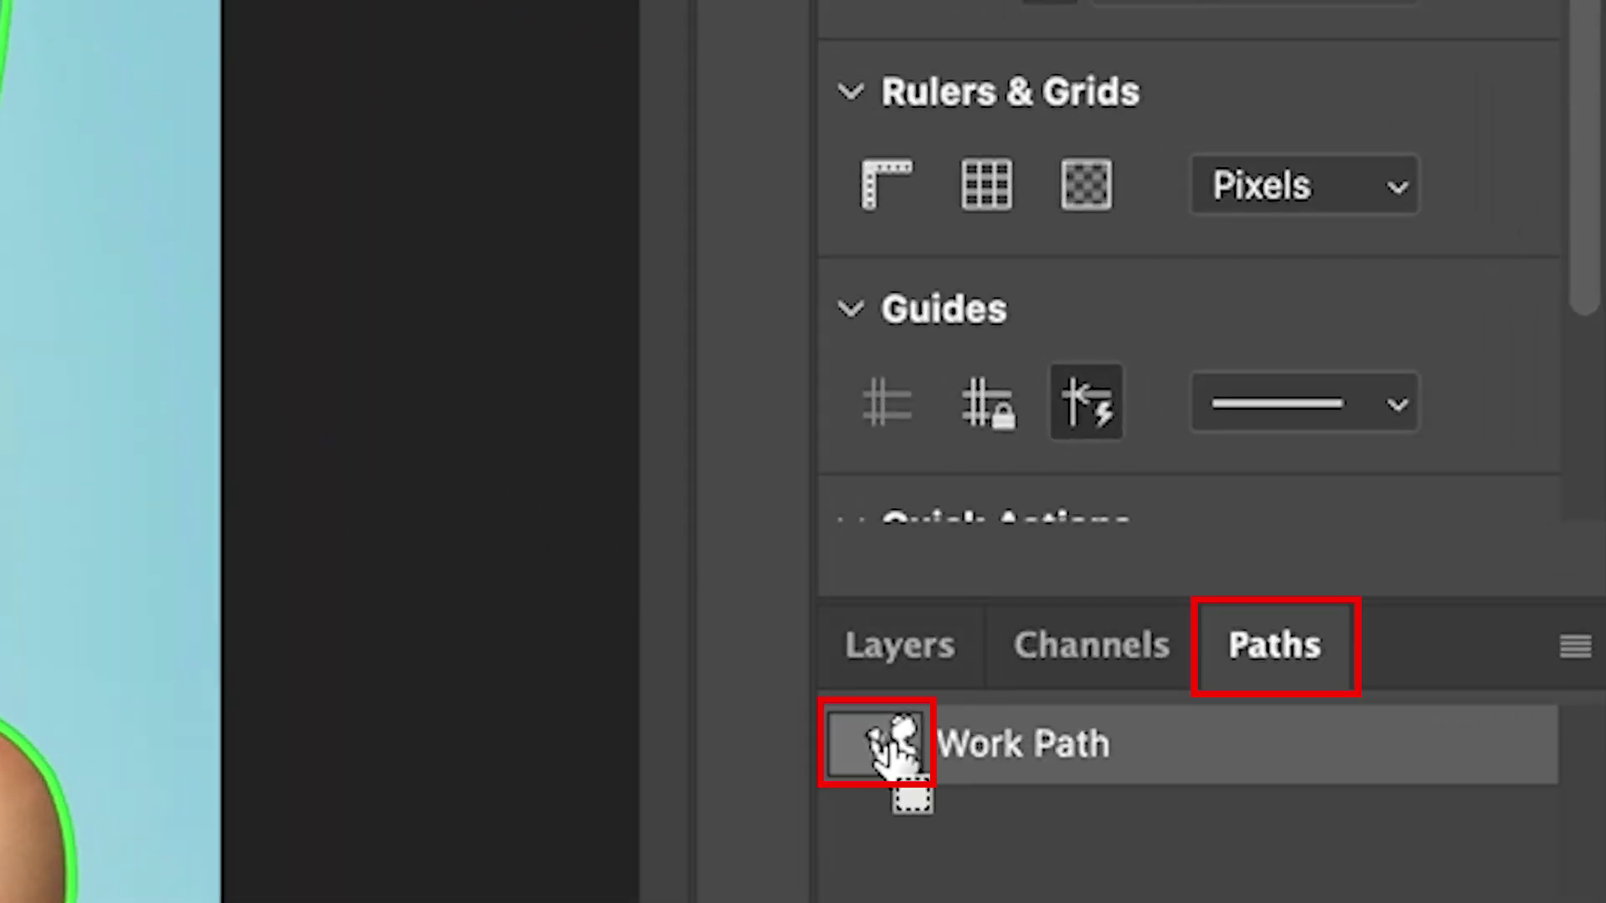
# Load the Work Path as a selection, then deselect it
pyautogui.keyDown('super'); pyautogui.click(890, 748); pyautogui.keyUp('super')
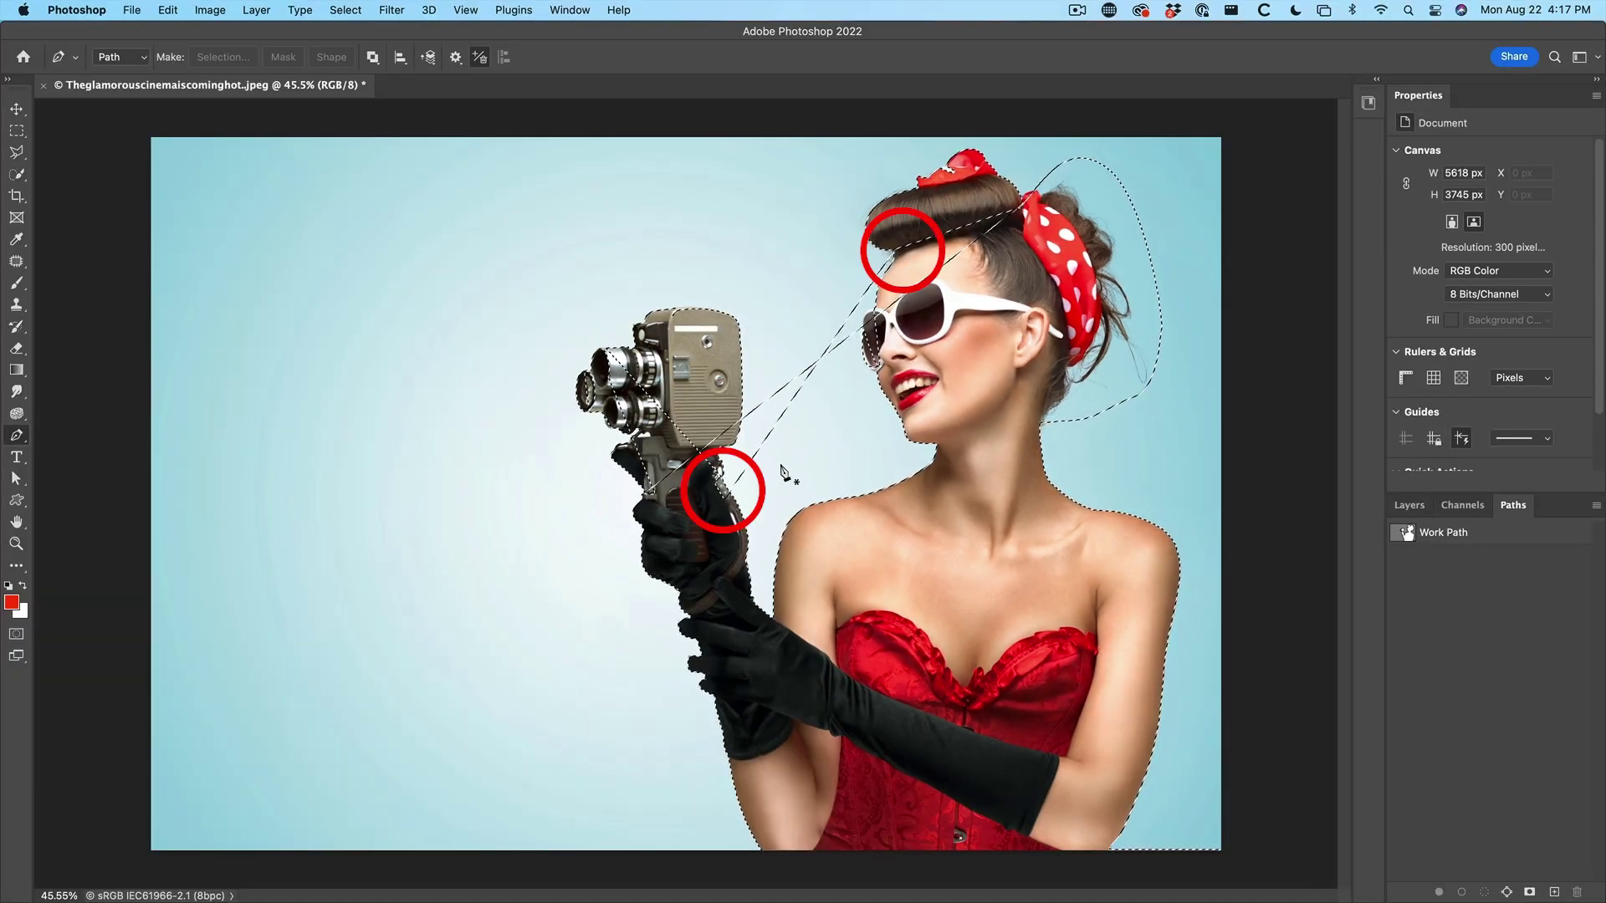
pyautogui.press('super+d')
pyautogui.click(1412, 532)
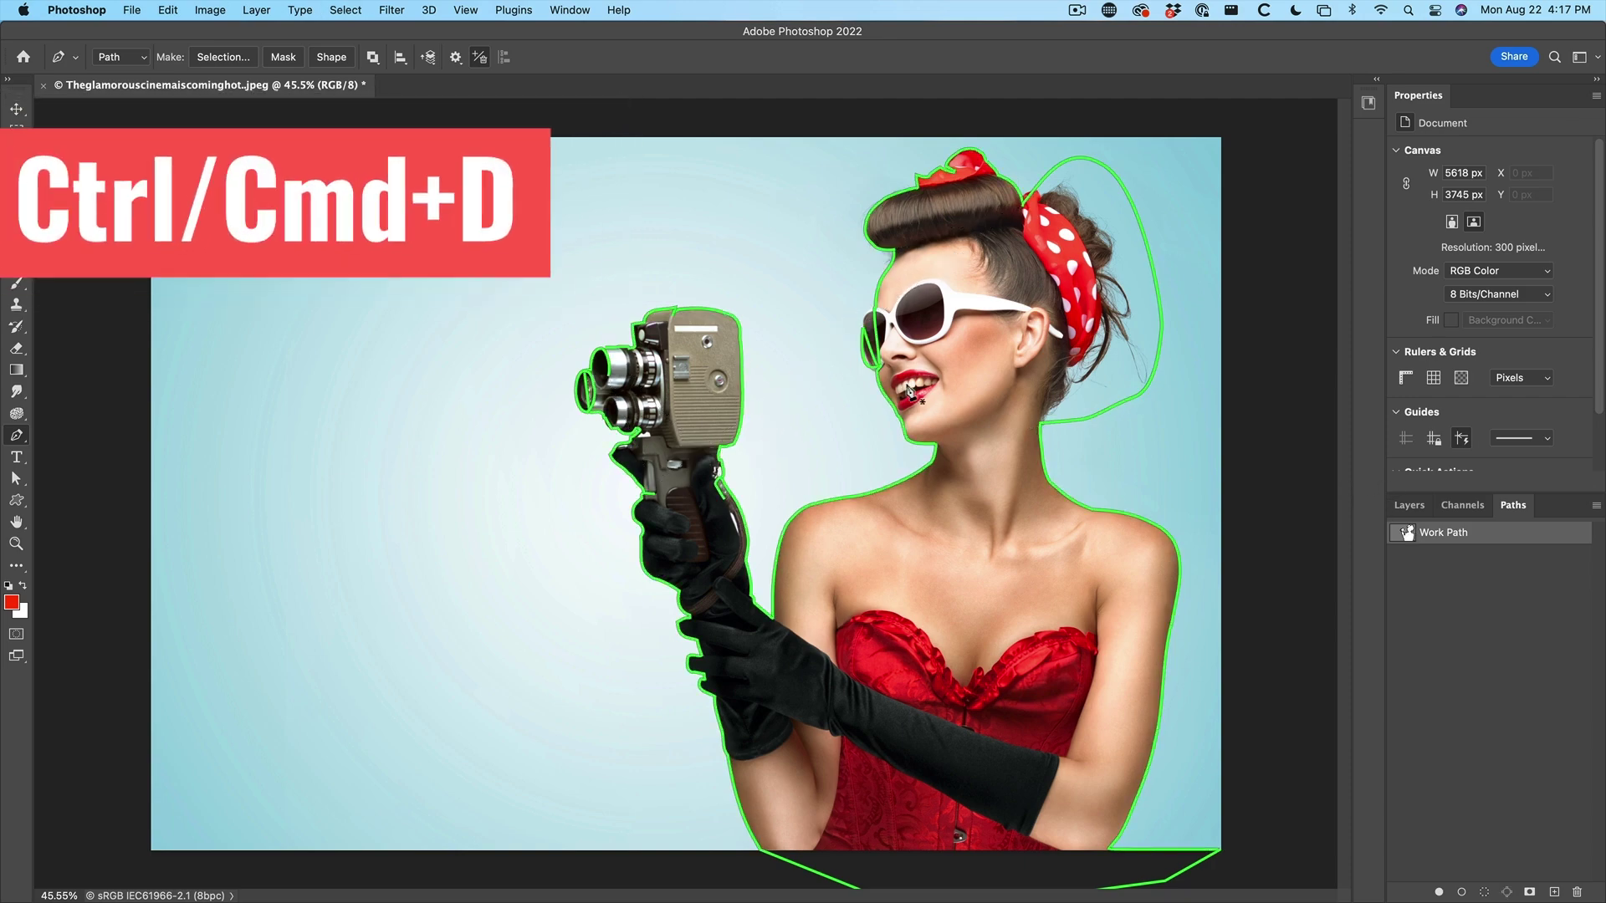
pyautogui.scroll(3, 943, 314)
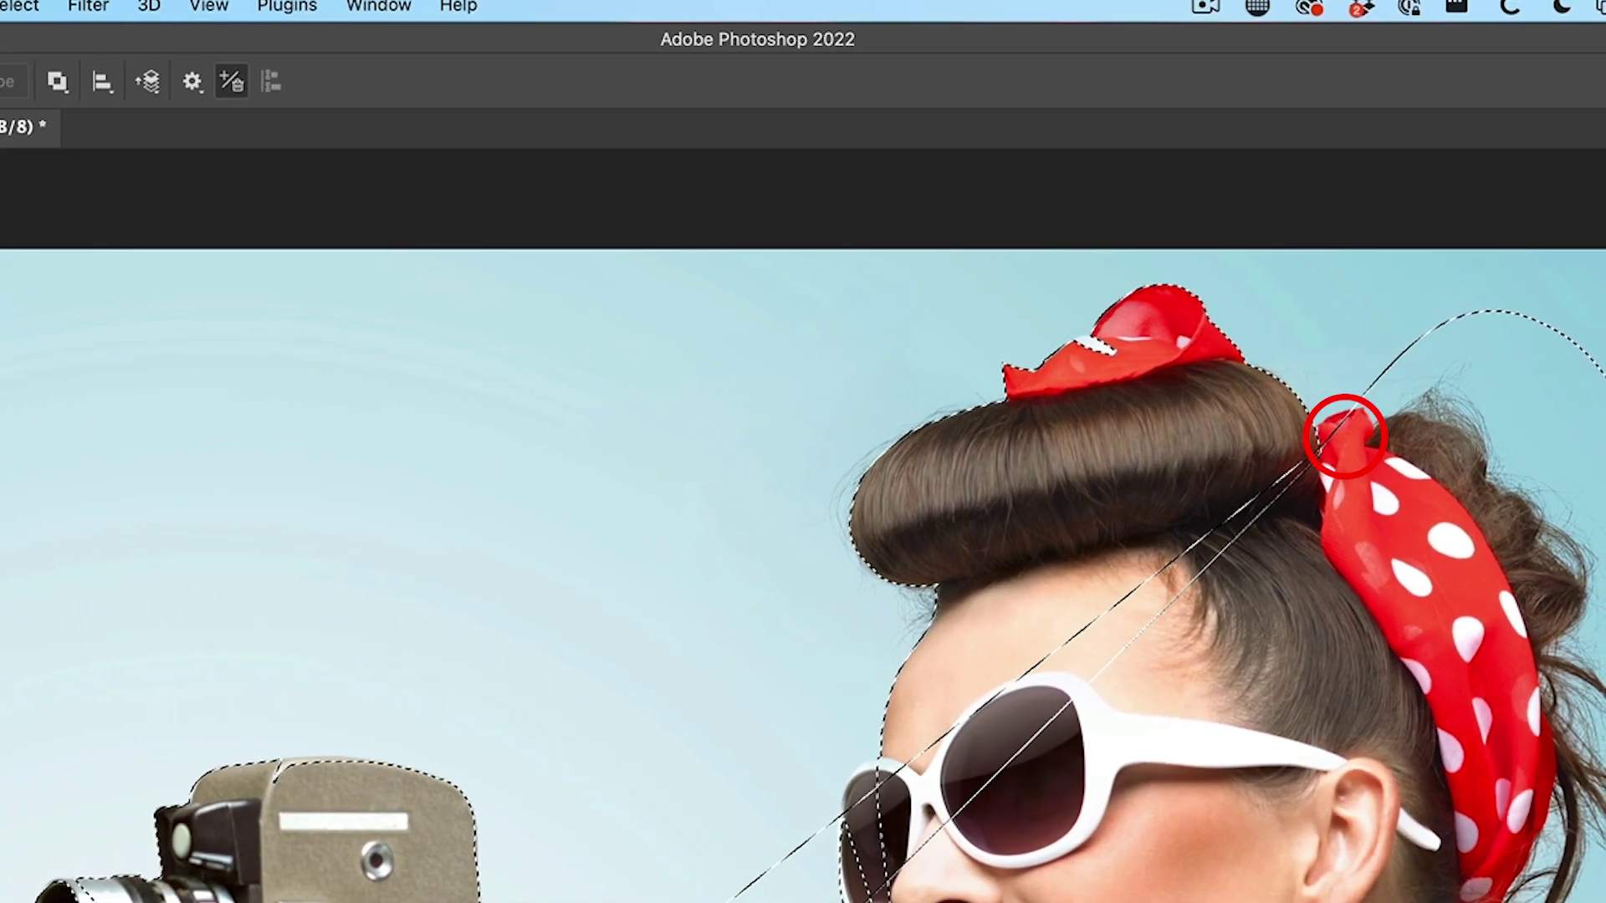
pyautogui.hotkey('ctrl', 'd')
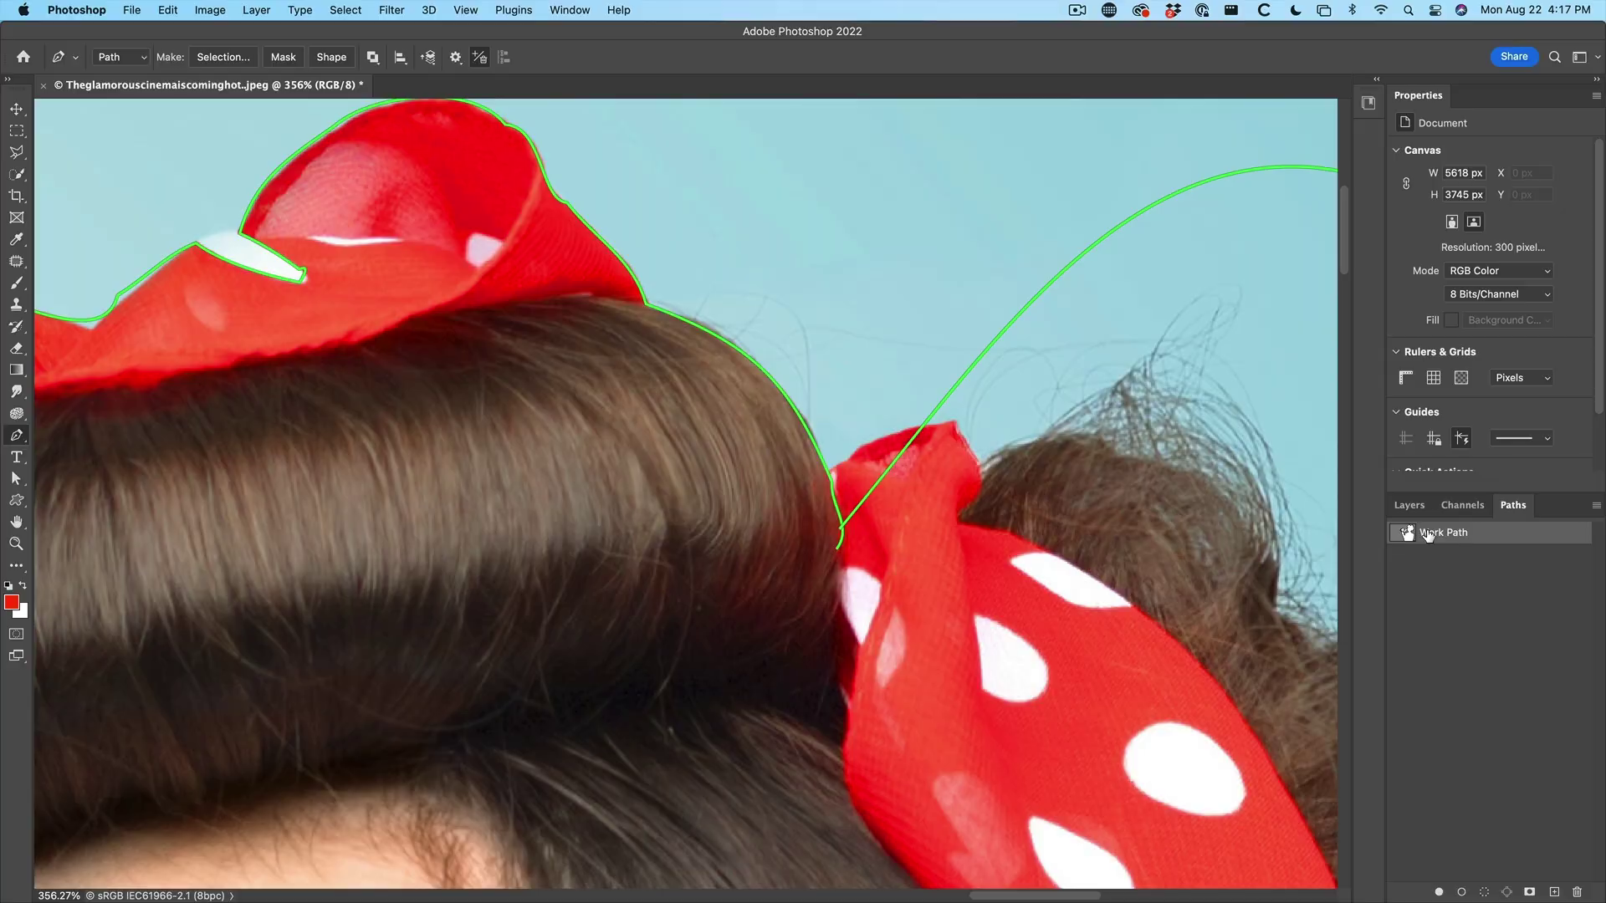
# Add a curved anchor at the headscarf edge, then load and clear the path selection again
pyautogui.moveTo(838, 529); pyautogui.dragTo(668, 733)
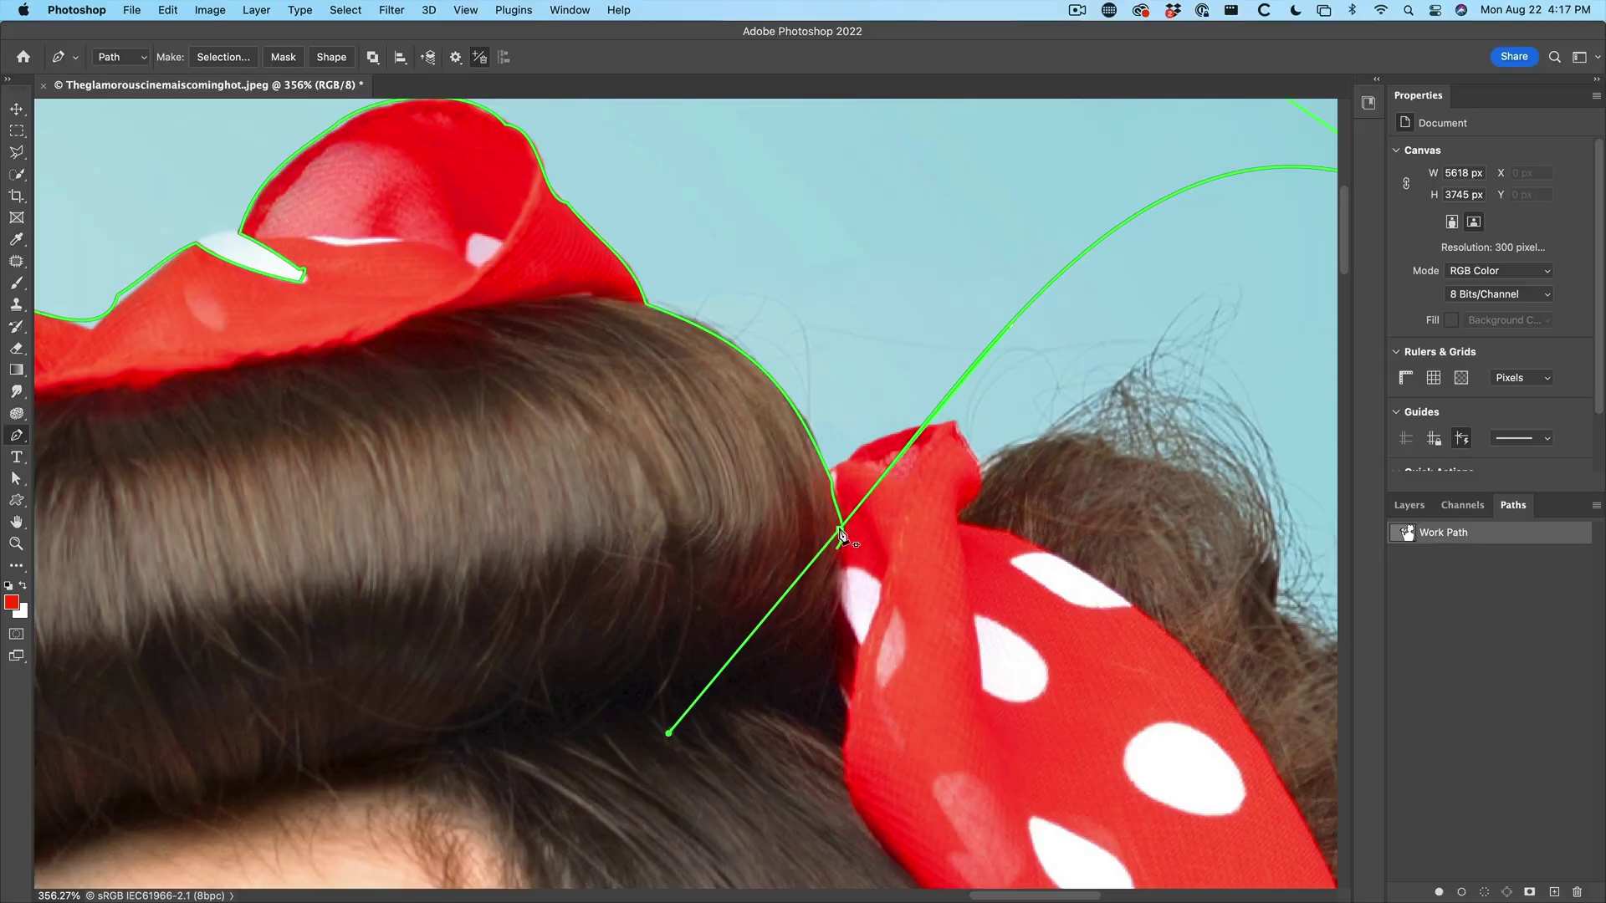
pyautogui.keyDown('alt'); pyautogui.click(837, 550); pyautogui.keyUp('alt')
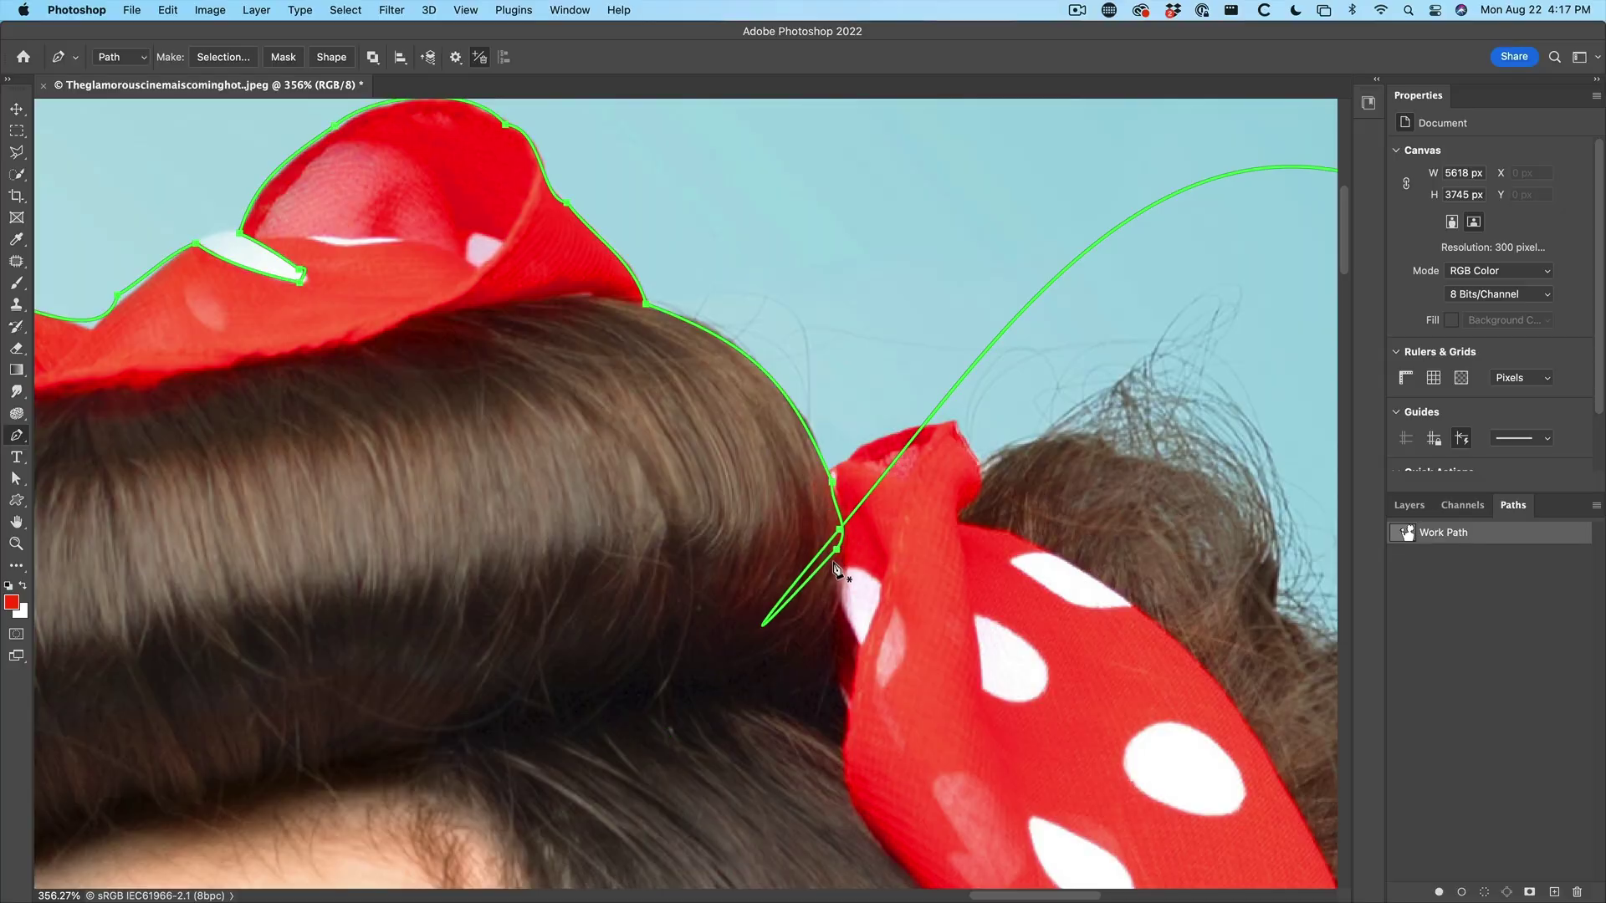
pyautogui.scroll(-1, 990, 556)
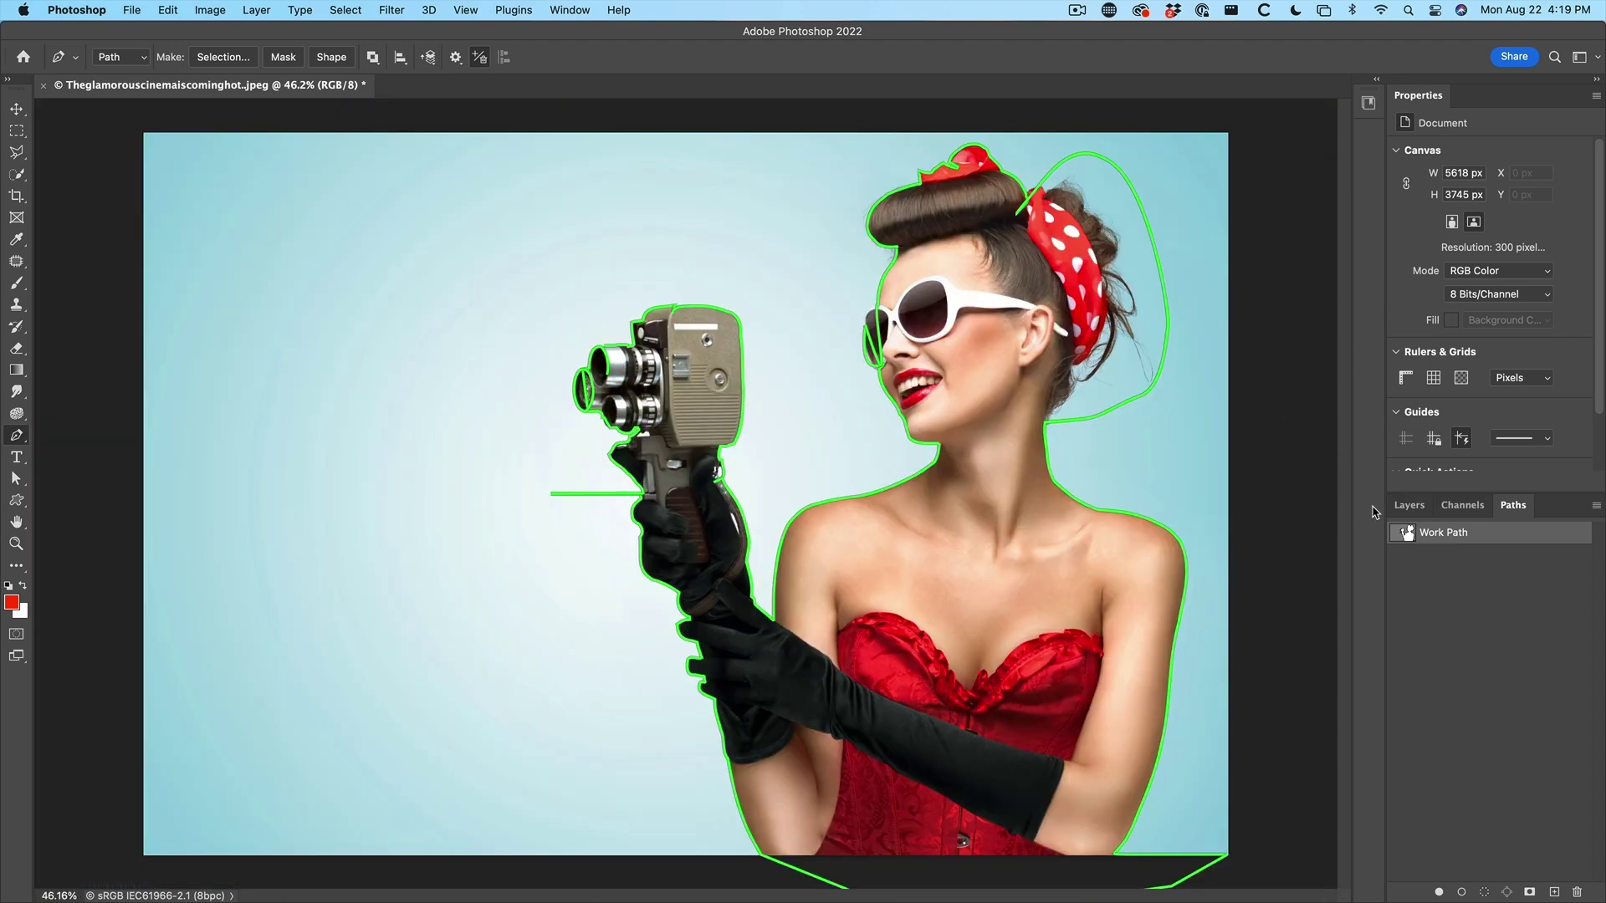
pyautogui.keyDown('super'); pyautogui.click(1406, 534); pyautogui.keyUp('super')
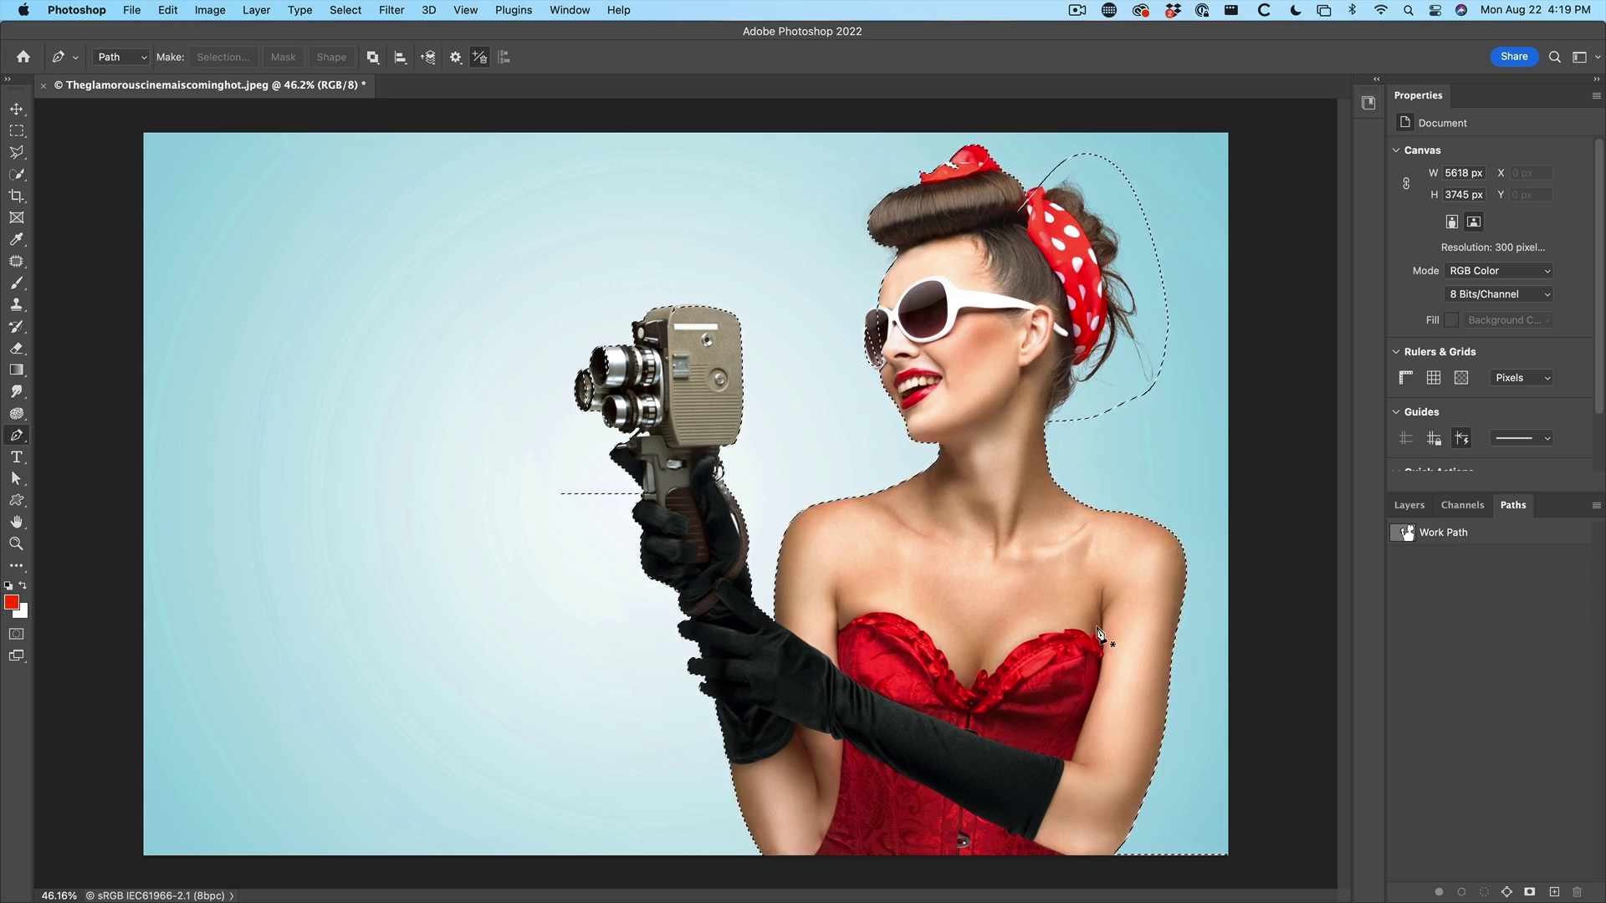
pyautogui.press('super+d')
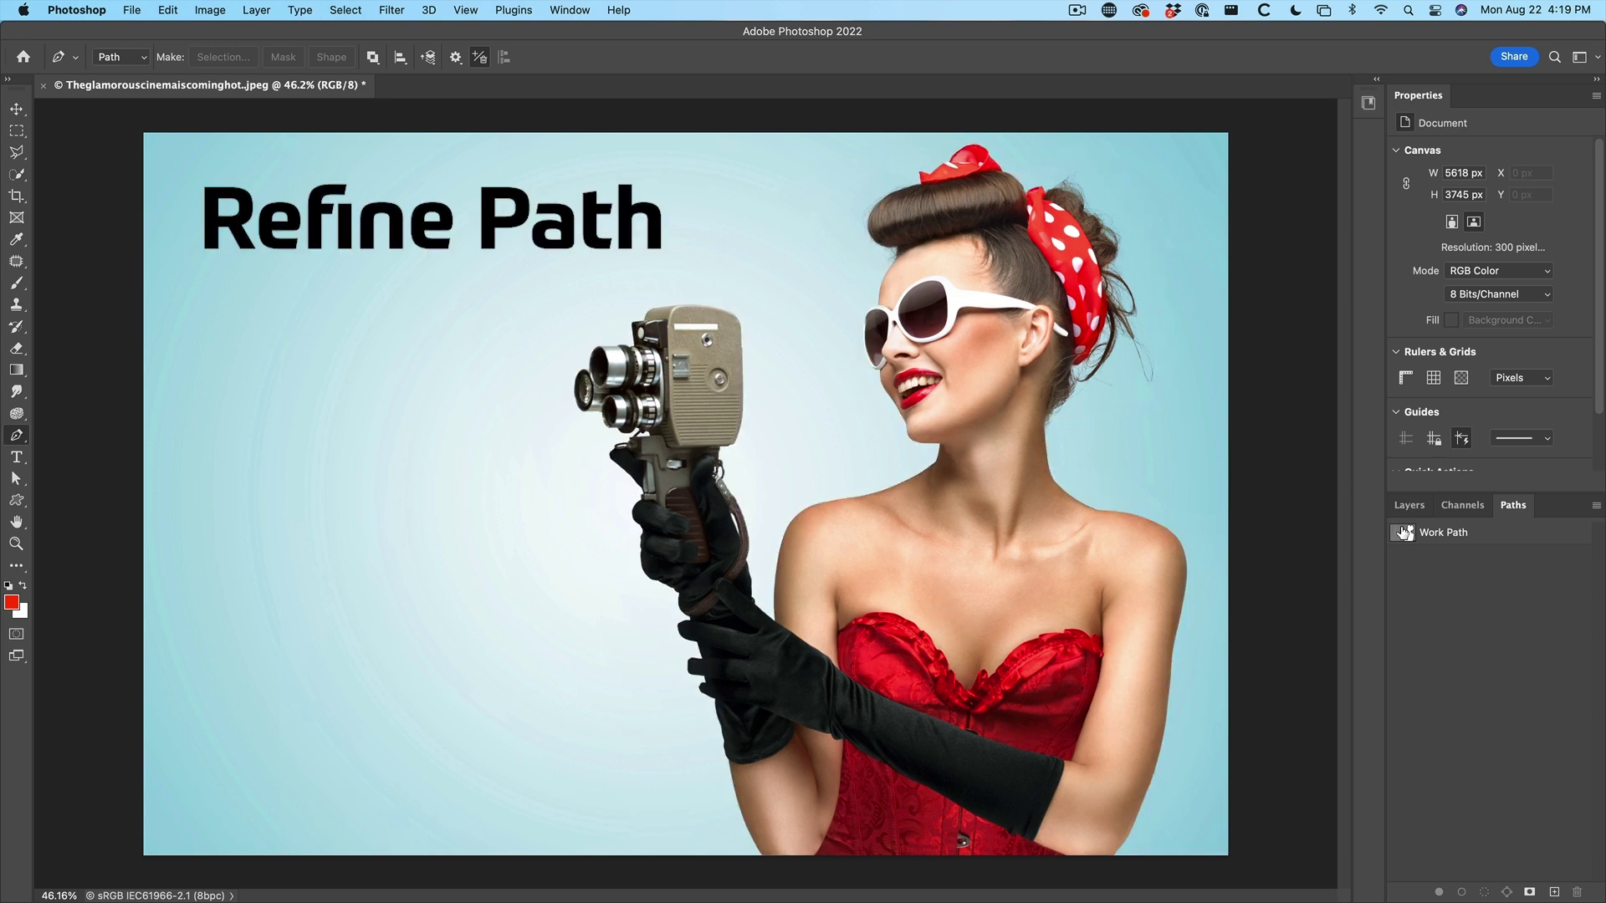
# Show the Work Path and, with the Add Anchor Point Tool, pull the stray anchor back to the camera grip
pyautogui.click(1407, 536)
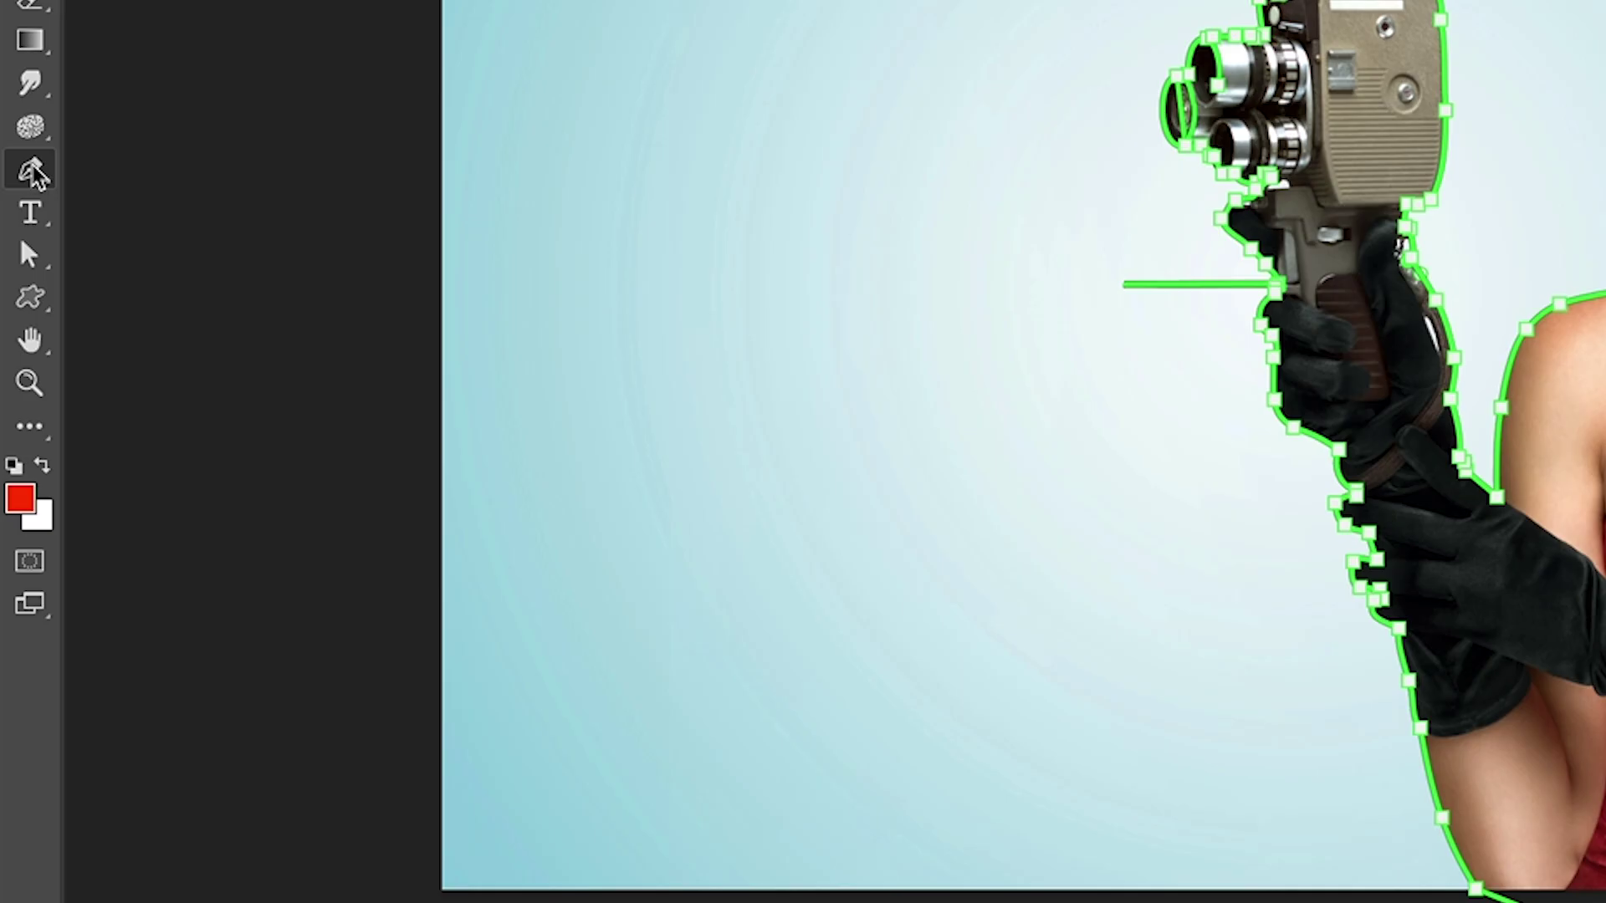
pyautogui.rightClick(17, 435)
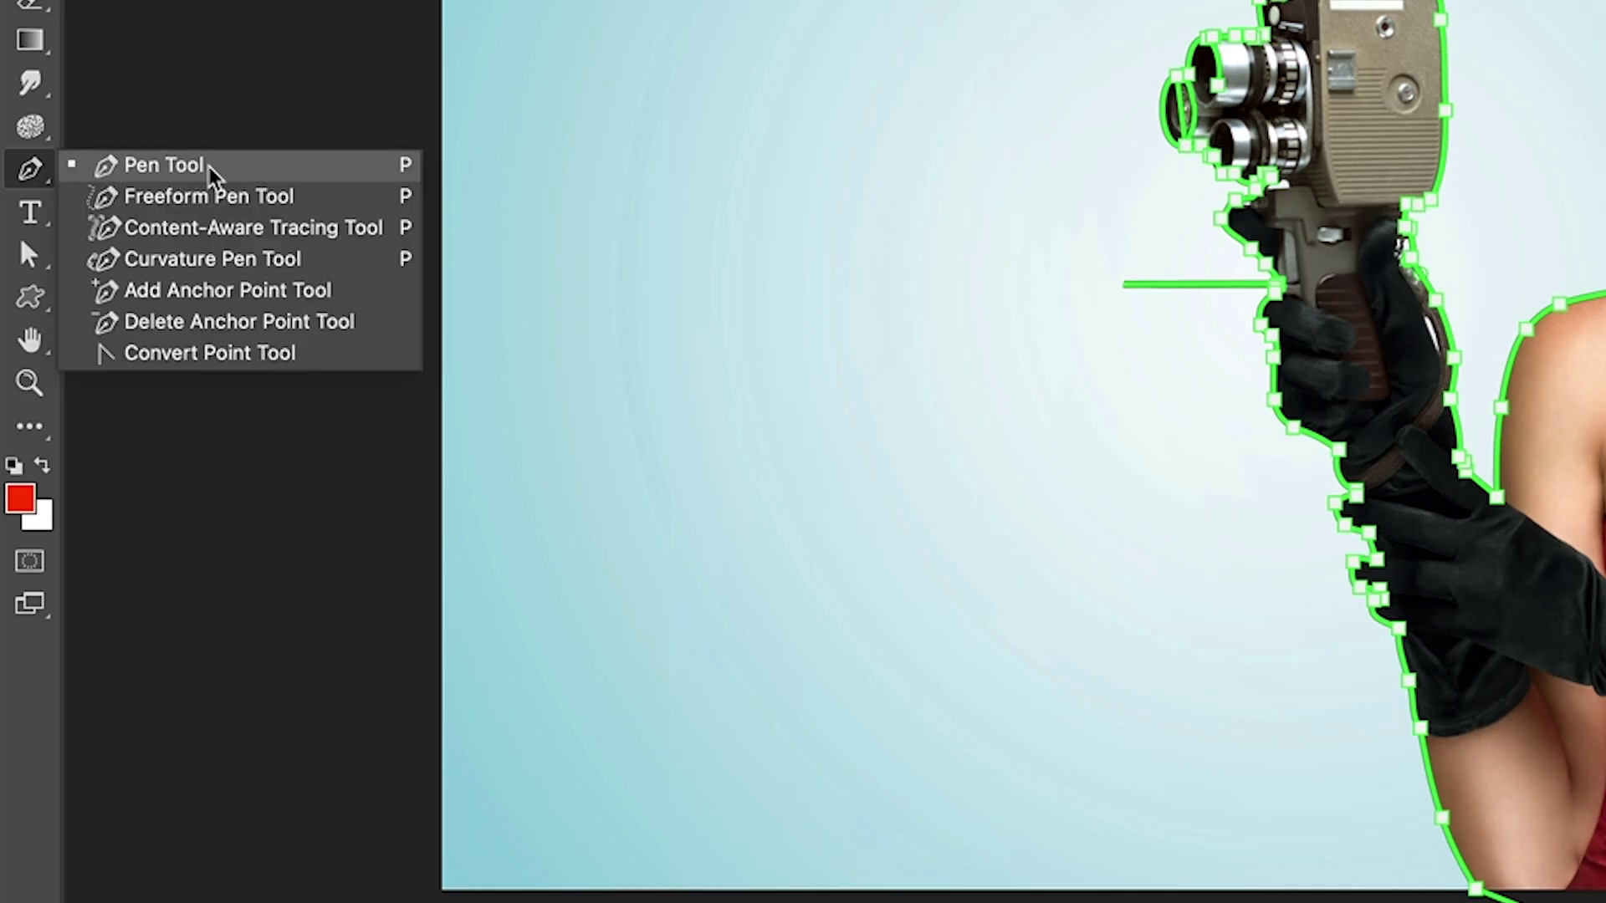
pyautogui.click(223, 292)
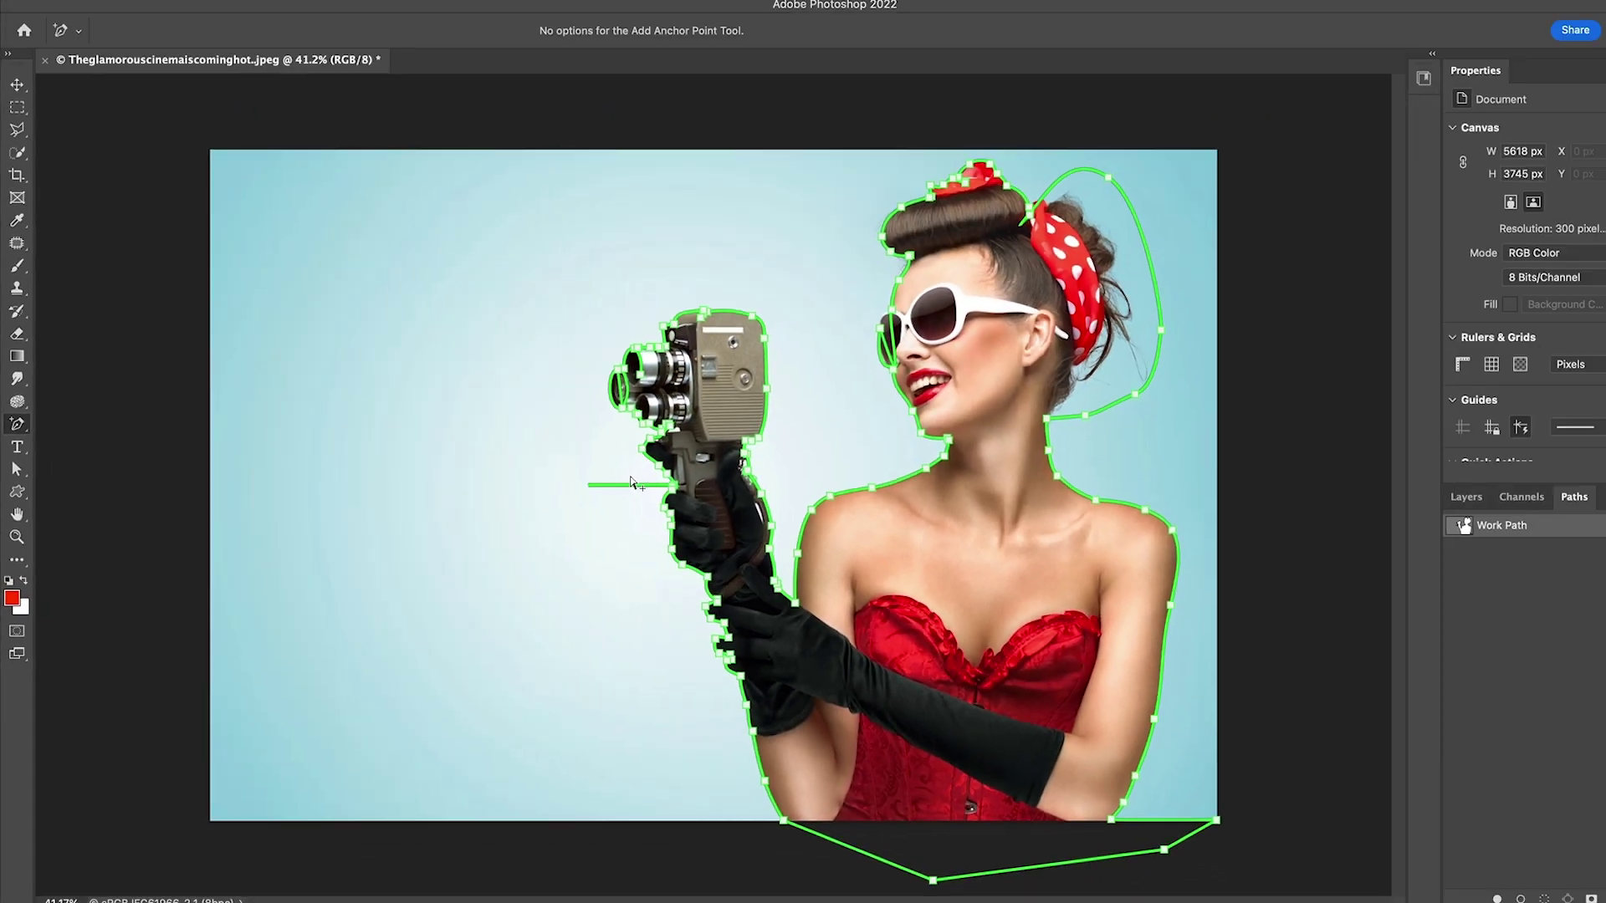
pyautogui.scroll(8, 622, 480)
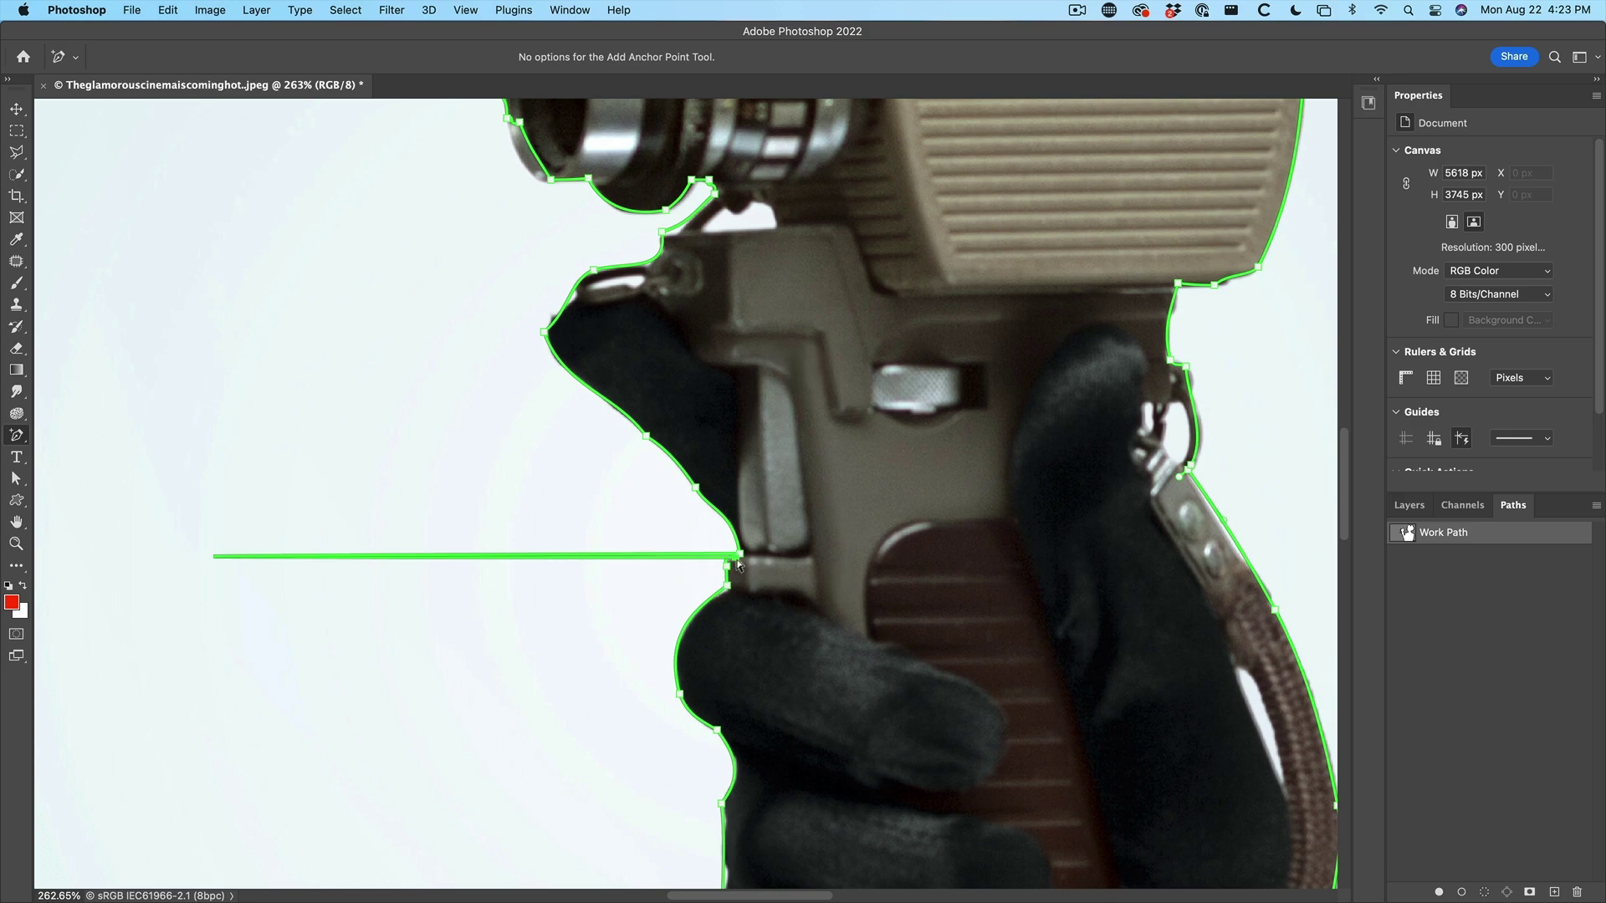
pyautogui.scroll(-5, 562, 596)
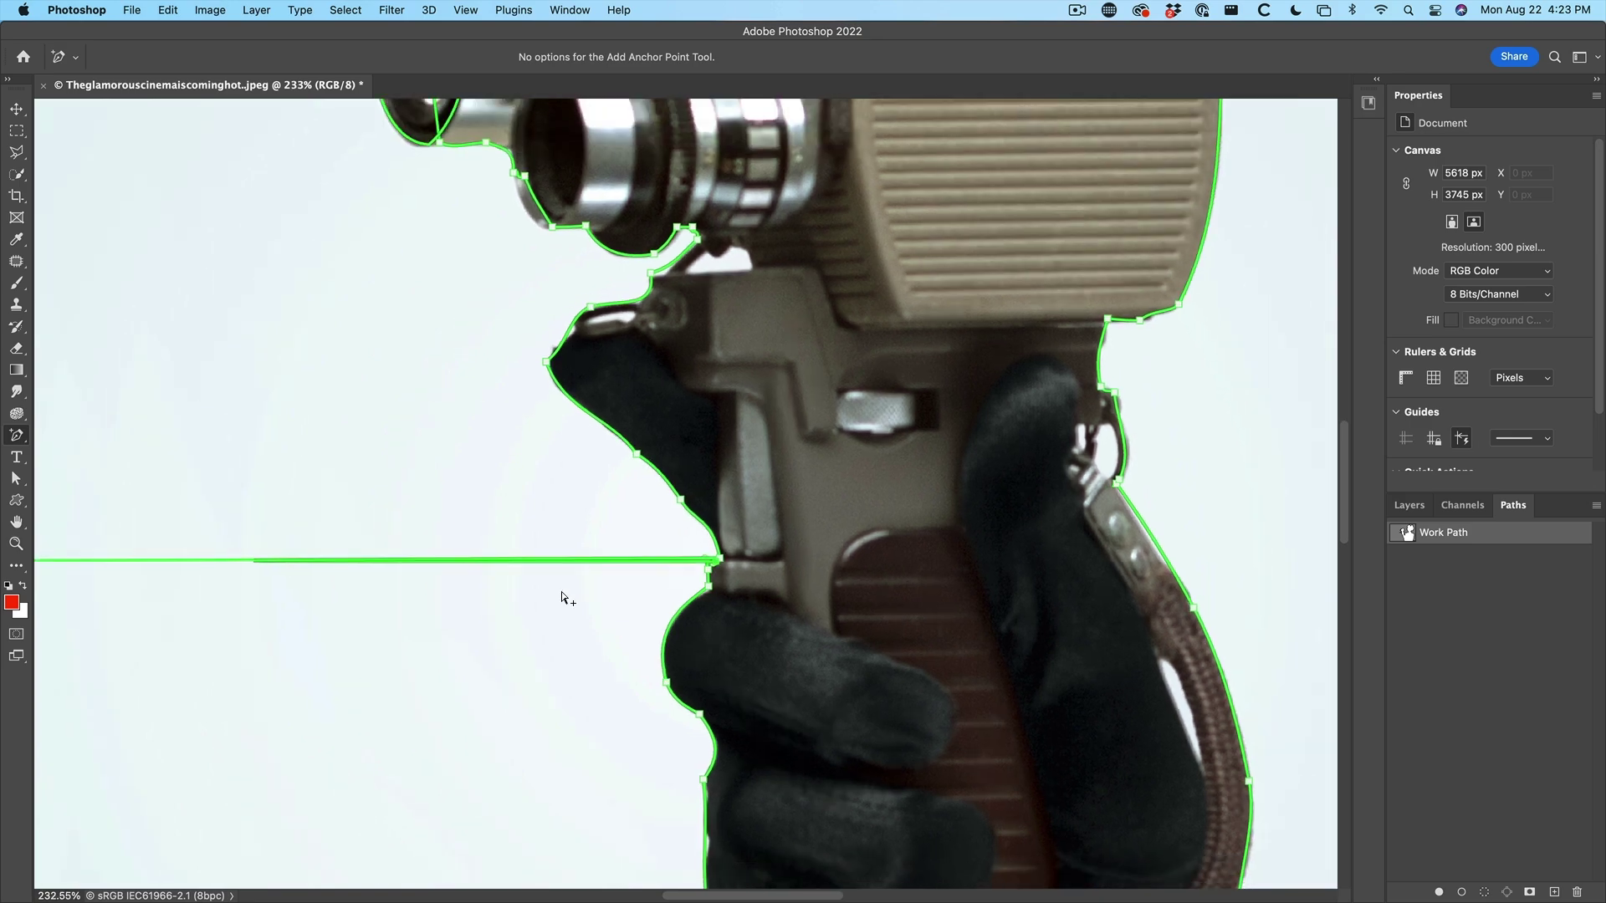
pyautogui.scroll(-2, 562, 596)
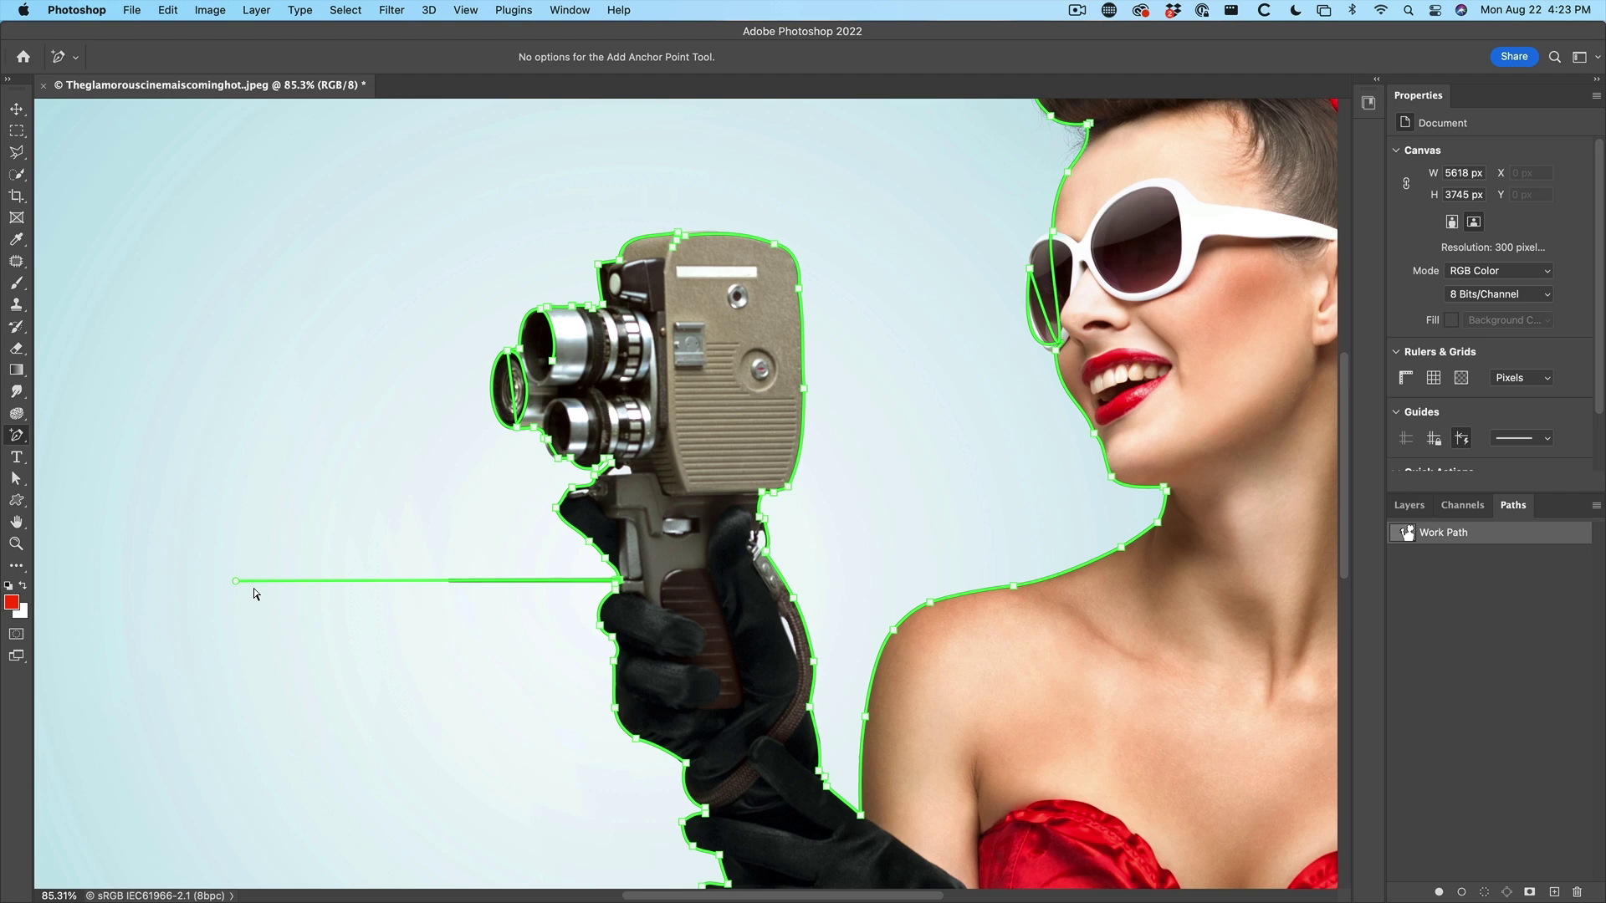
pyautogui.moveTo(234, 580); pyautogui.dragTo(616, 582)
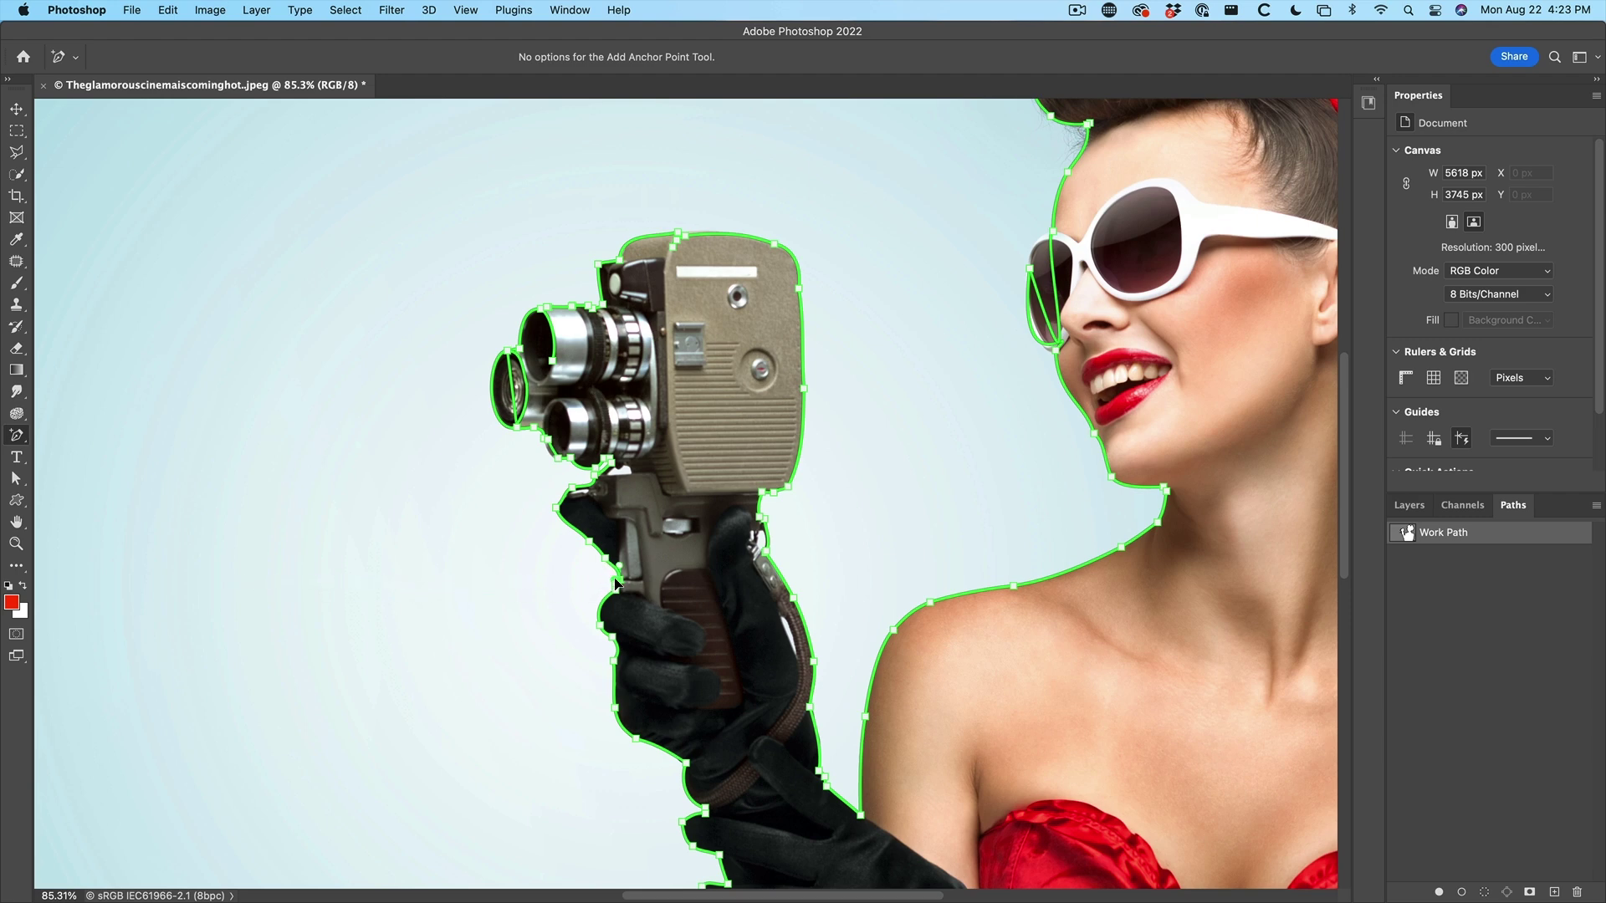
# Reshape the curves above and below the grip corner to follow the grip edge
pyautogui.scroll(15, 631, 575)
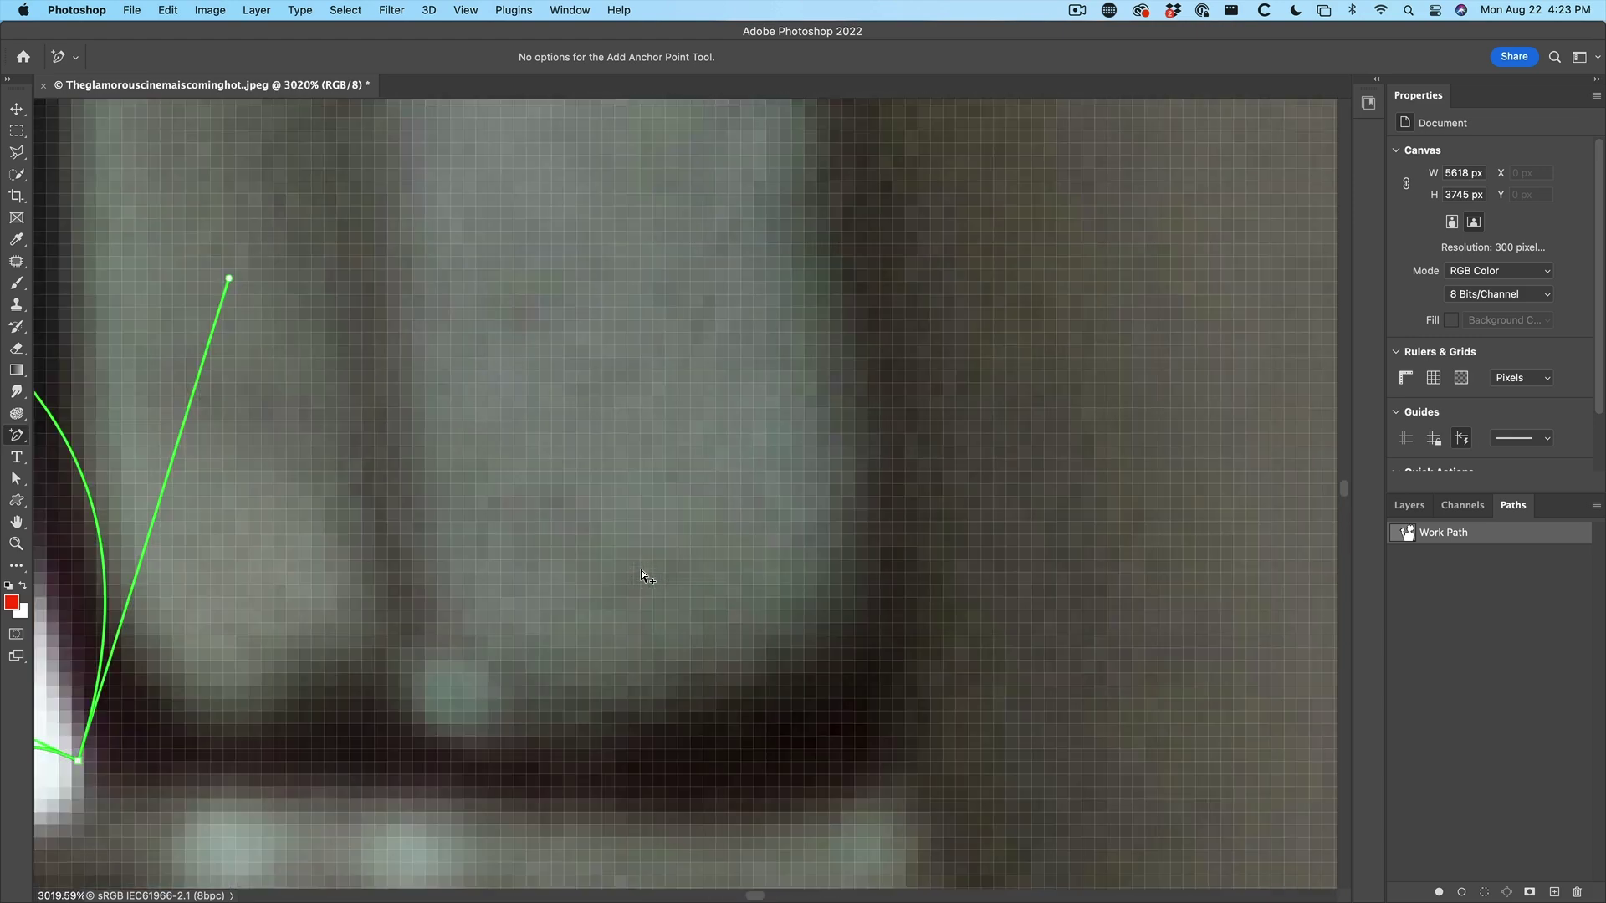
pyautogui.scroll(-6, 641, 569)
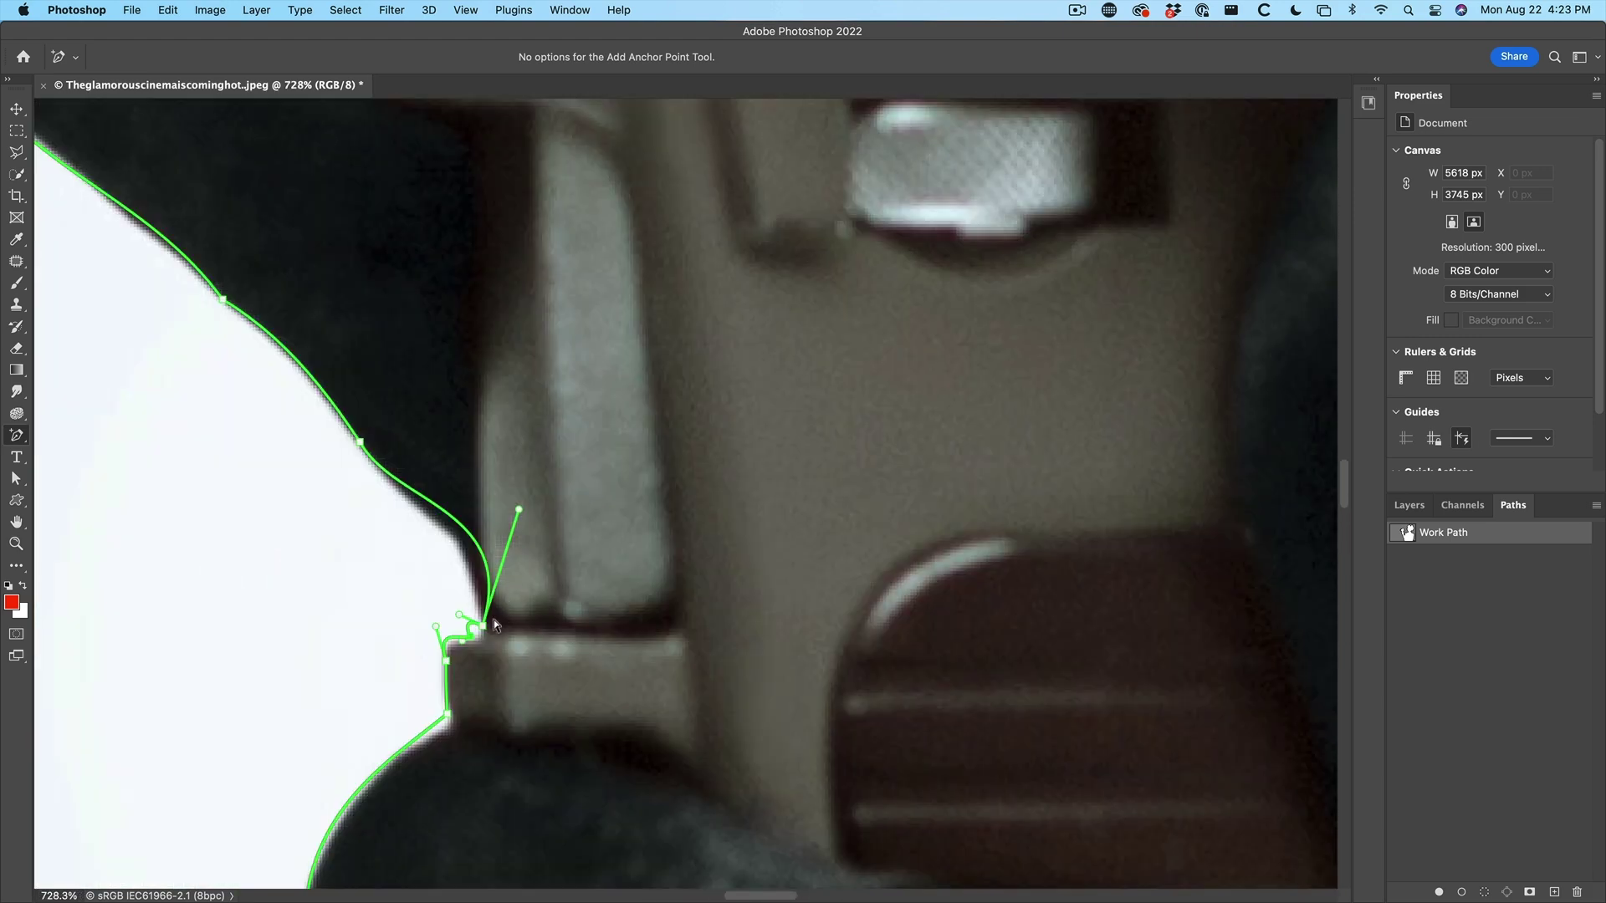
pyautogui.moveTo(518, 509); pyautogui.dragTo(483, 536)
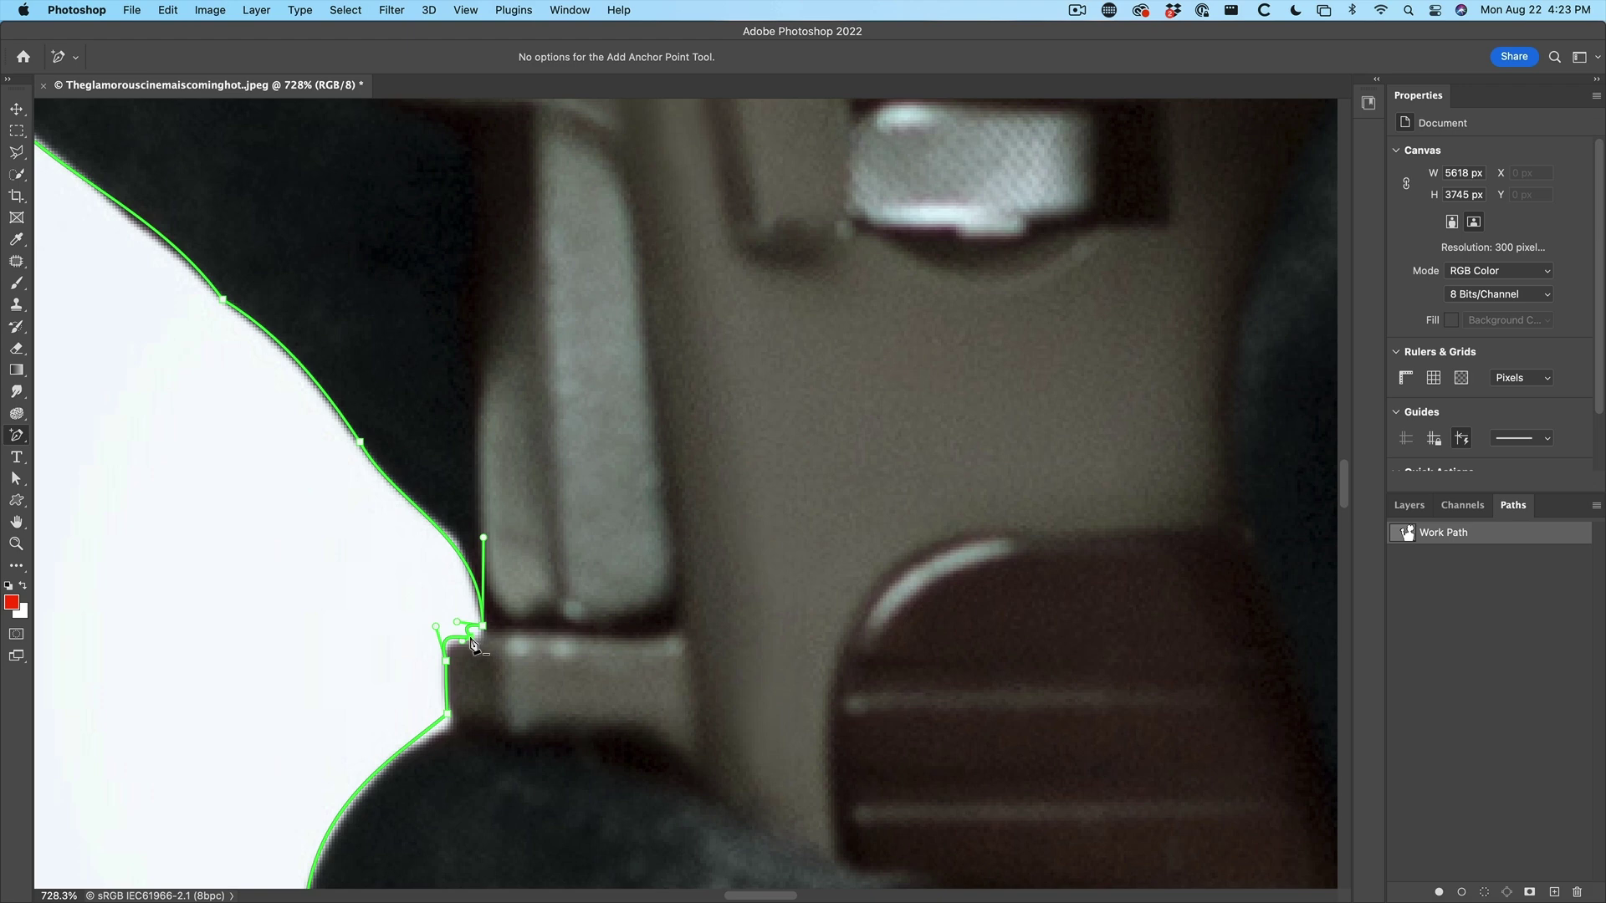
pyautogui.moveTo(471, 644); pyautogui.dragTo(505, 624)
pyautogui.moveTo(488, 540); pyautogui.dragTo(485, 529)
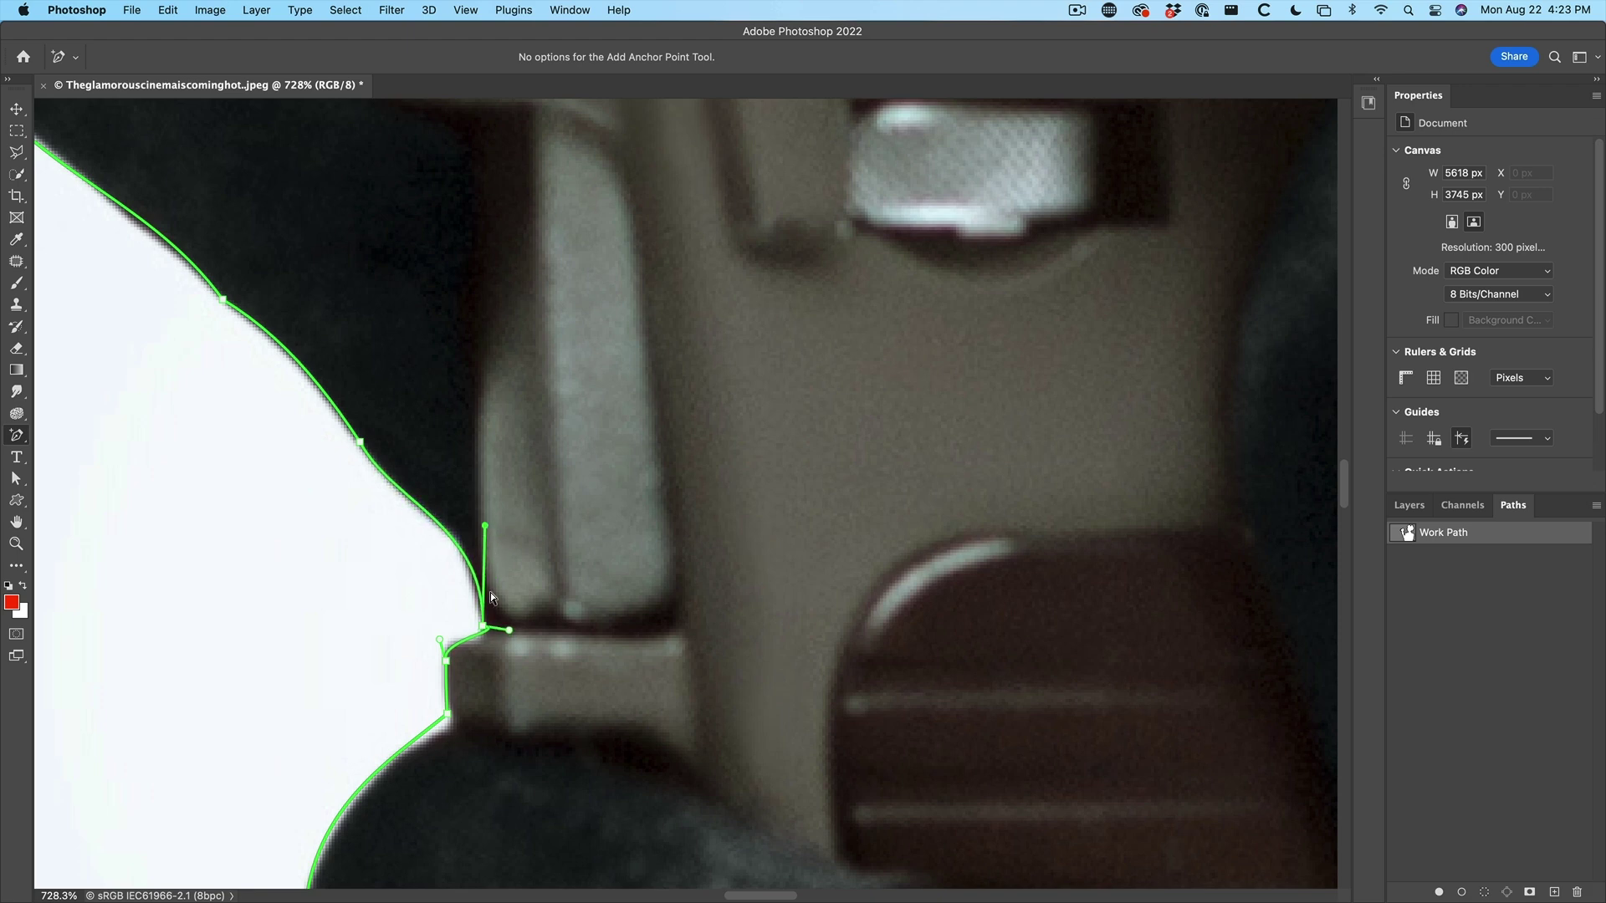
pyautogui.moveTo(509, 634); pyautogui.dragTo(509, 631)
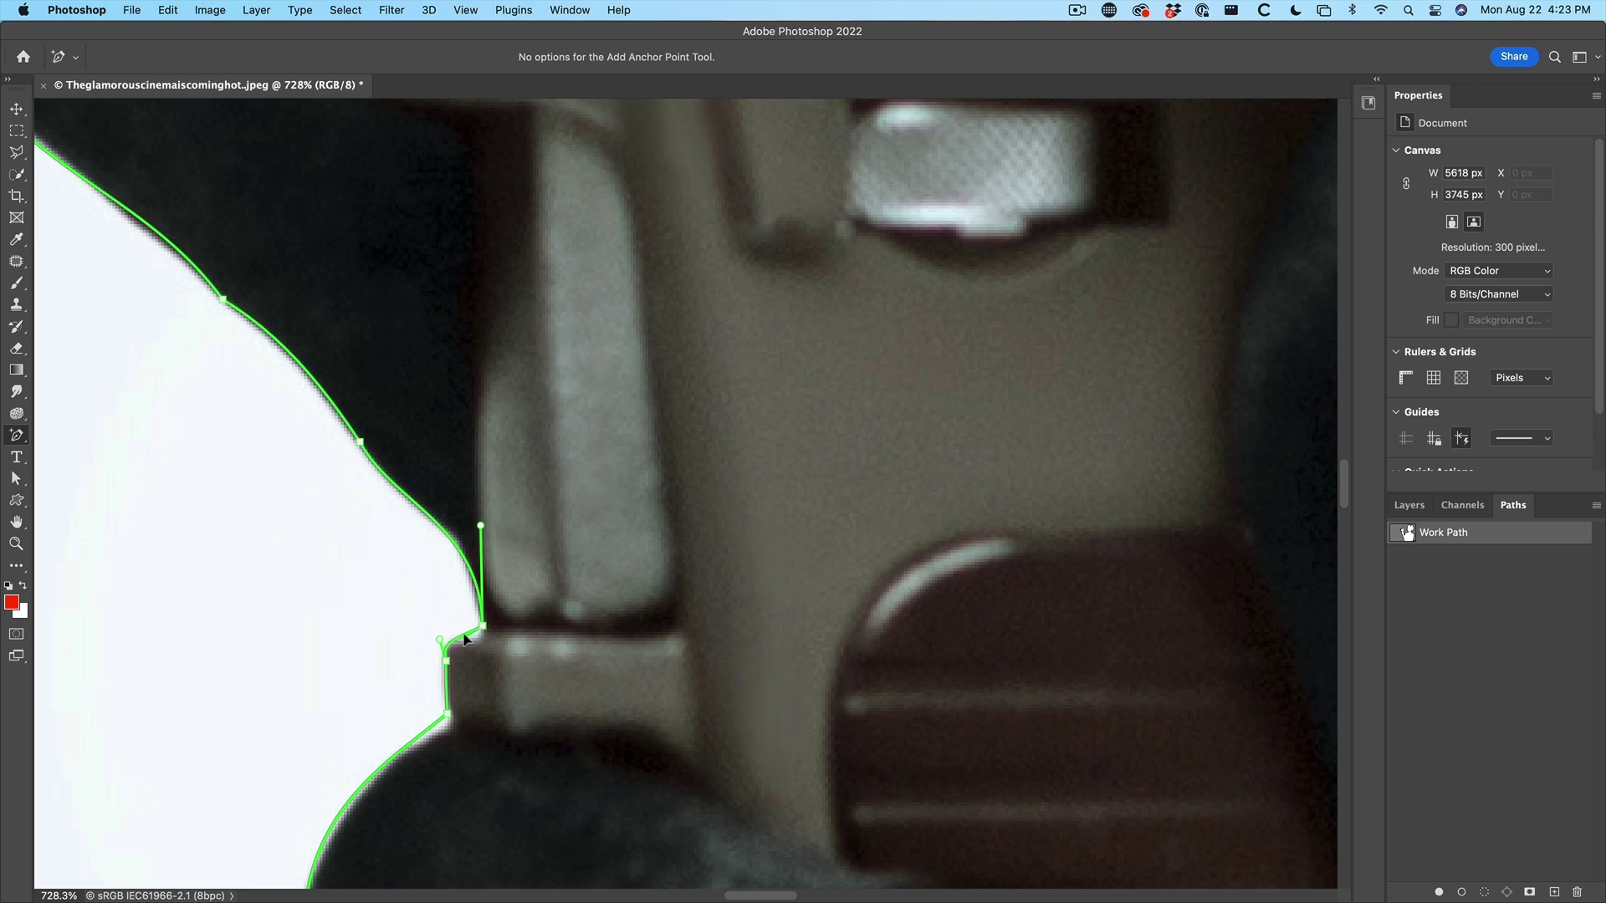
pyautogui.moveTo(438, 636); pyautogui.dragTo(440, 642)
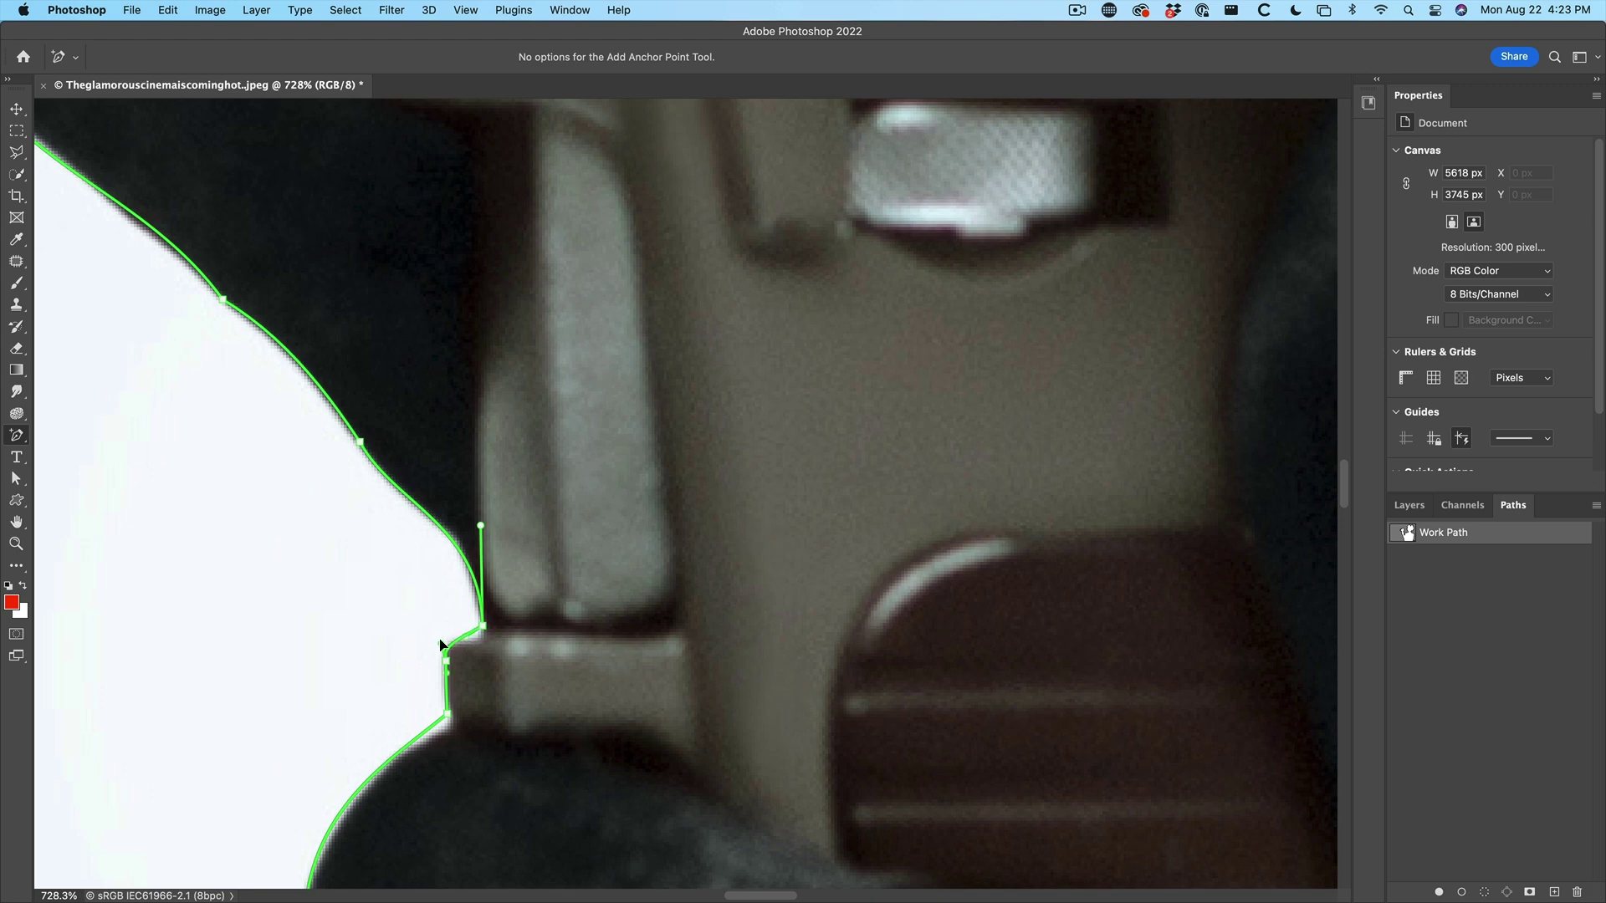
# Add an anchor on the curve along the glove's lower edge
pyautogui.click(449, 723)
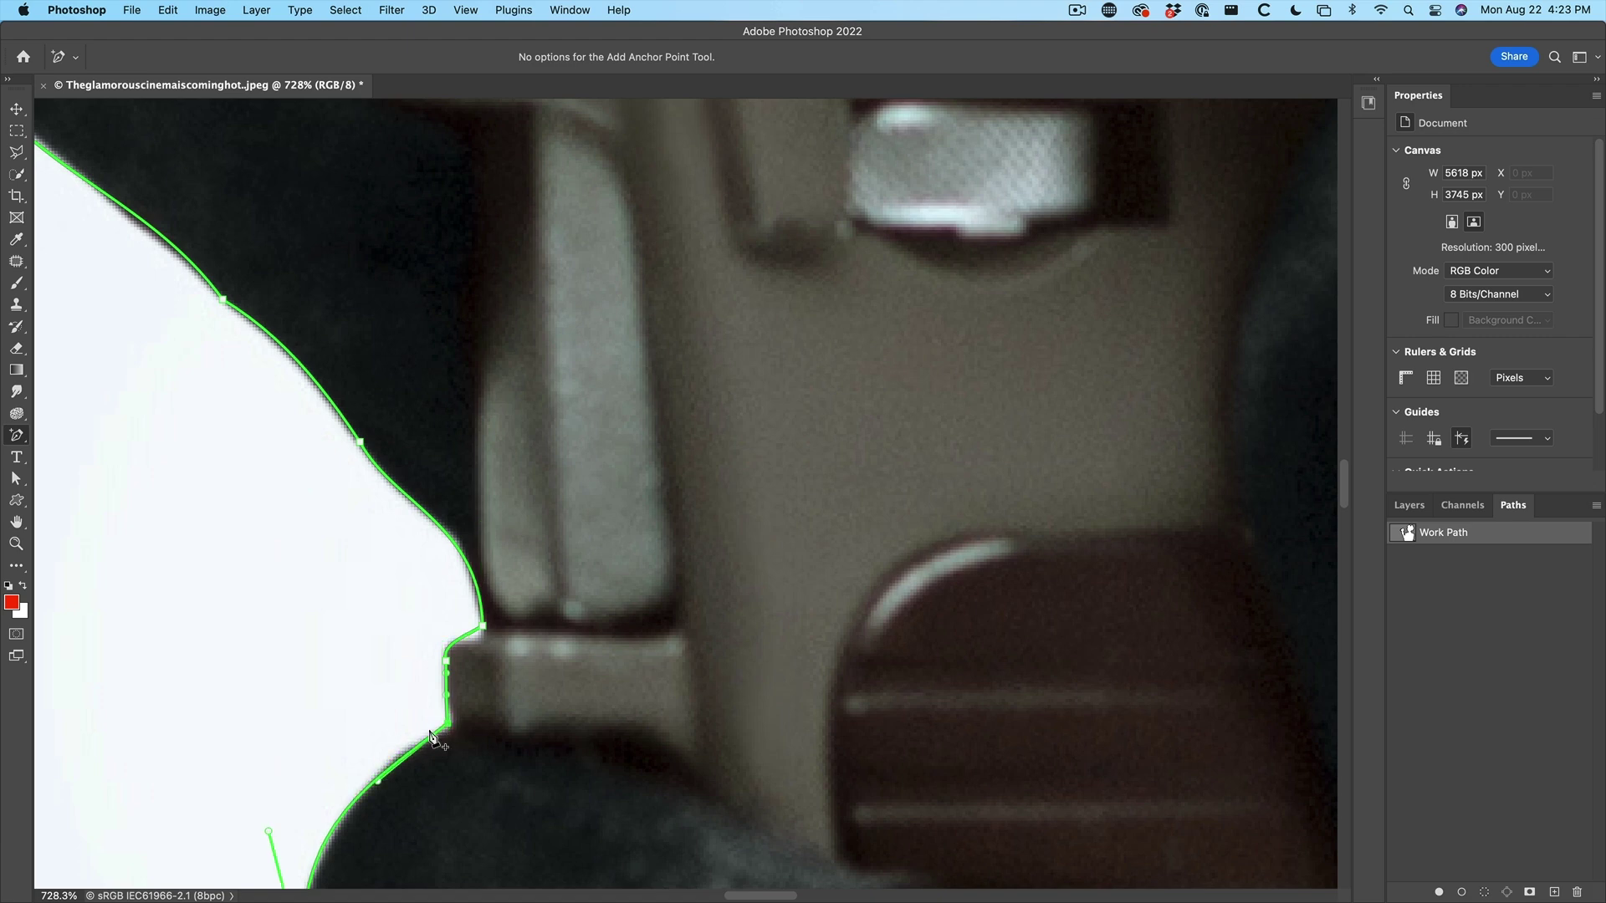
pyautogui.press('Escape')
pyautogui.click(378, 770)
pyautogui.moveTo(555, 613); pyautogui.dragTo(537, 208)
pyautogui.scroll(-6, 642, 406)
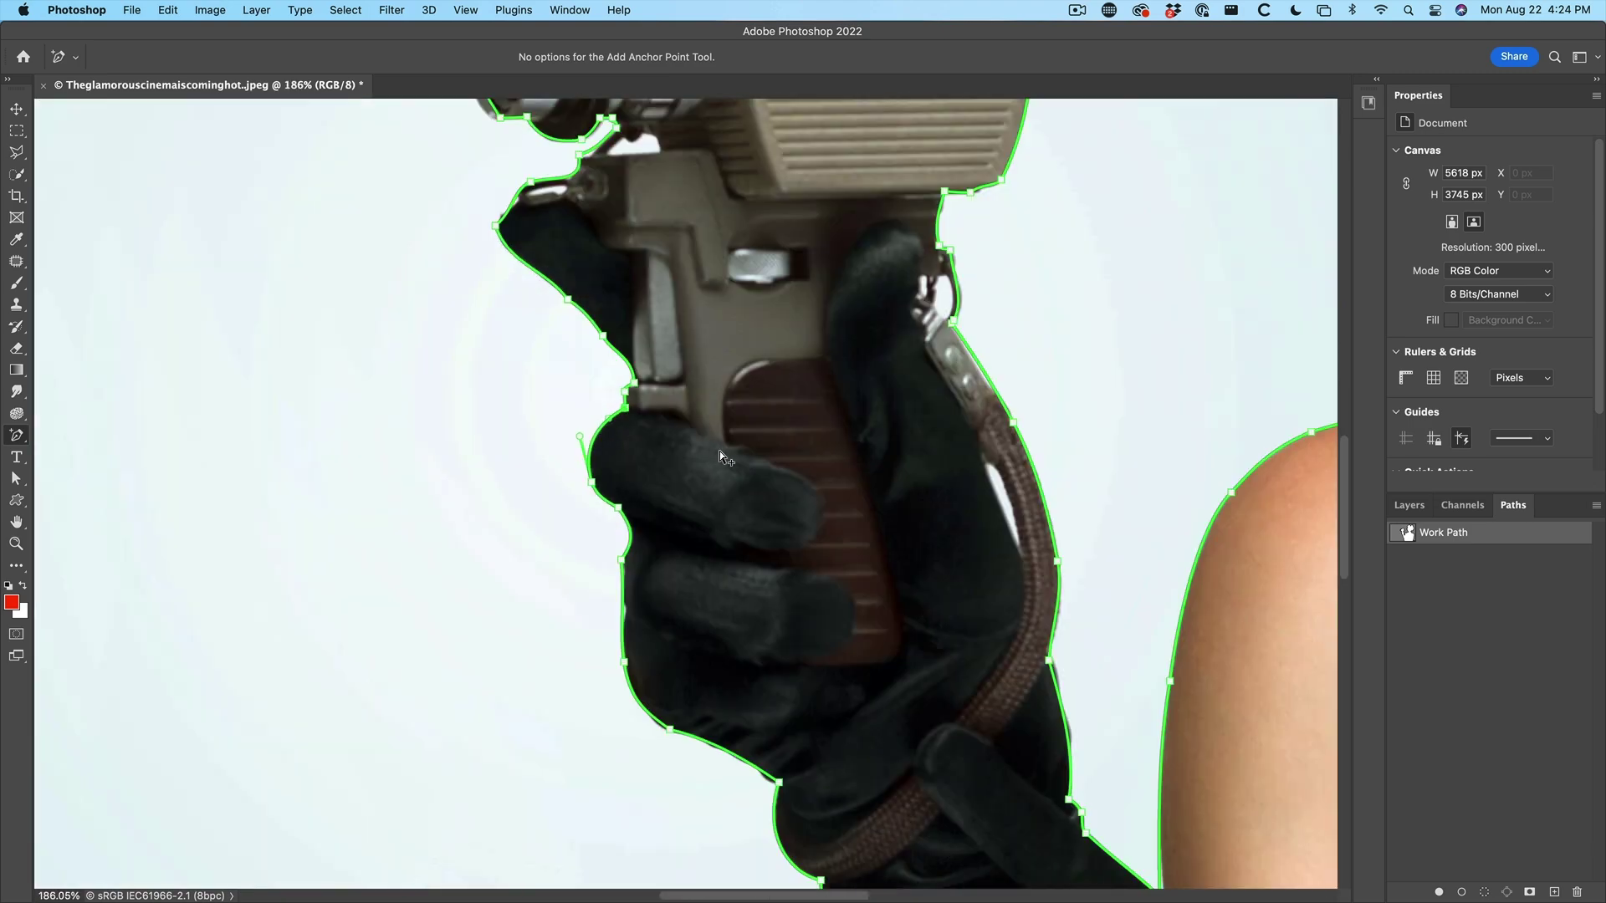
# Add anchors and bend the path segments to hug the front lens rim
pyautogui.scroll(4, 719, 450)
pyautogui.scroll(4, 745, 452)
pyautogui.moveTo(750, 471); pyautogui.dragTo(746, 477)
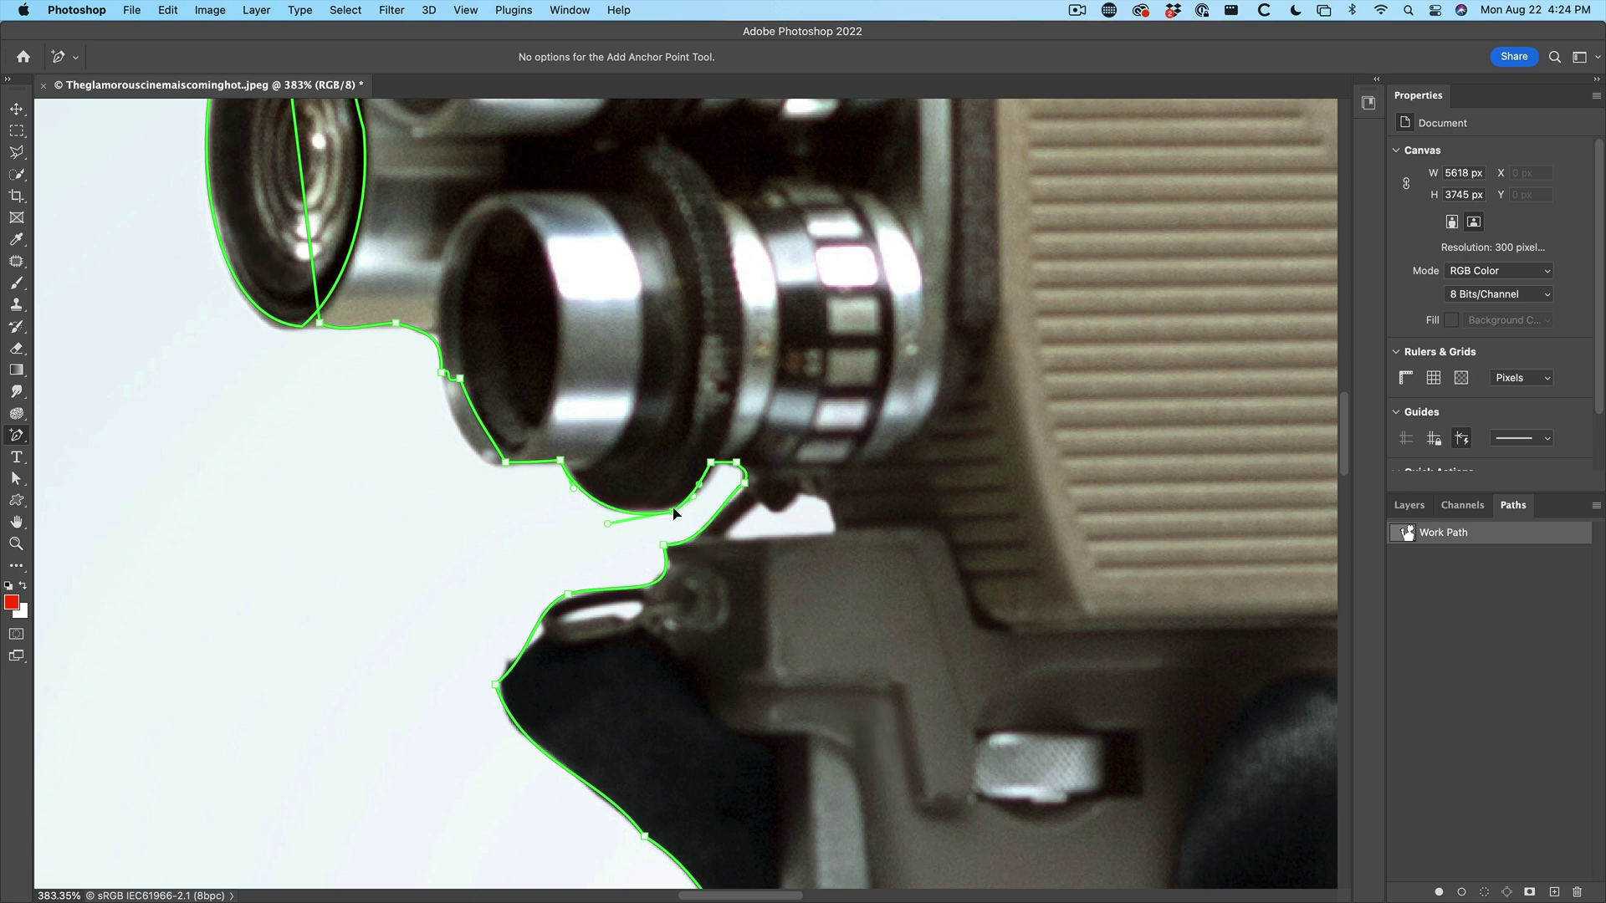
pyautogui.moveTo(451, 414); pyautogui.dragTo(451, 458)
pyautogui.moveTo(431, 331); pyautogui.dragTo(437, 337)
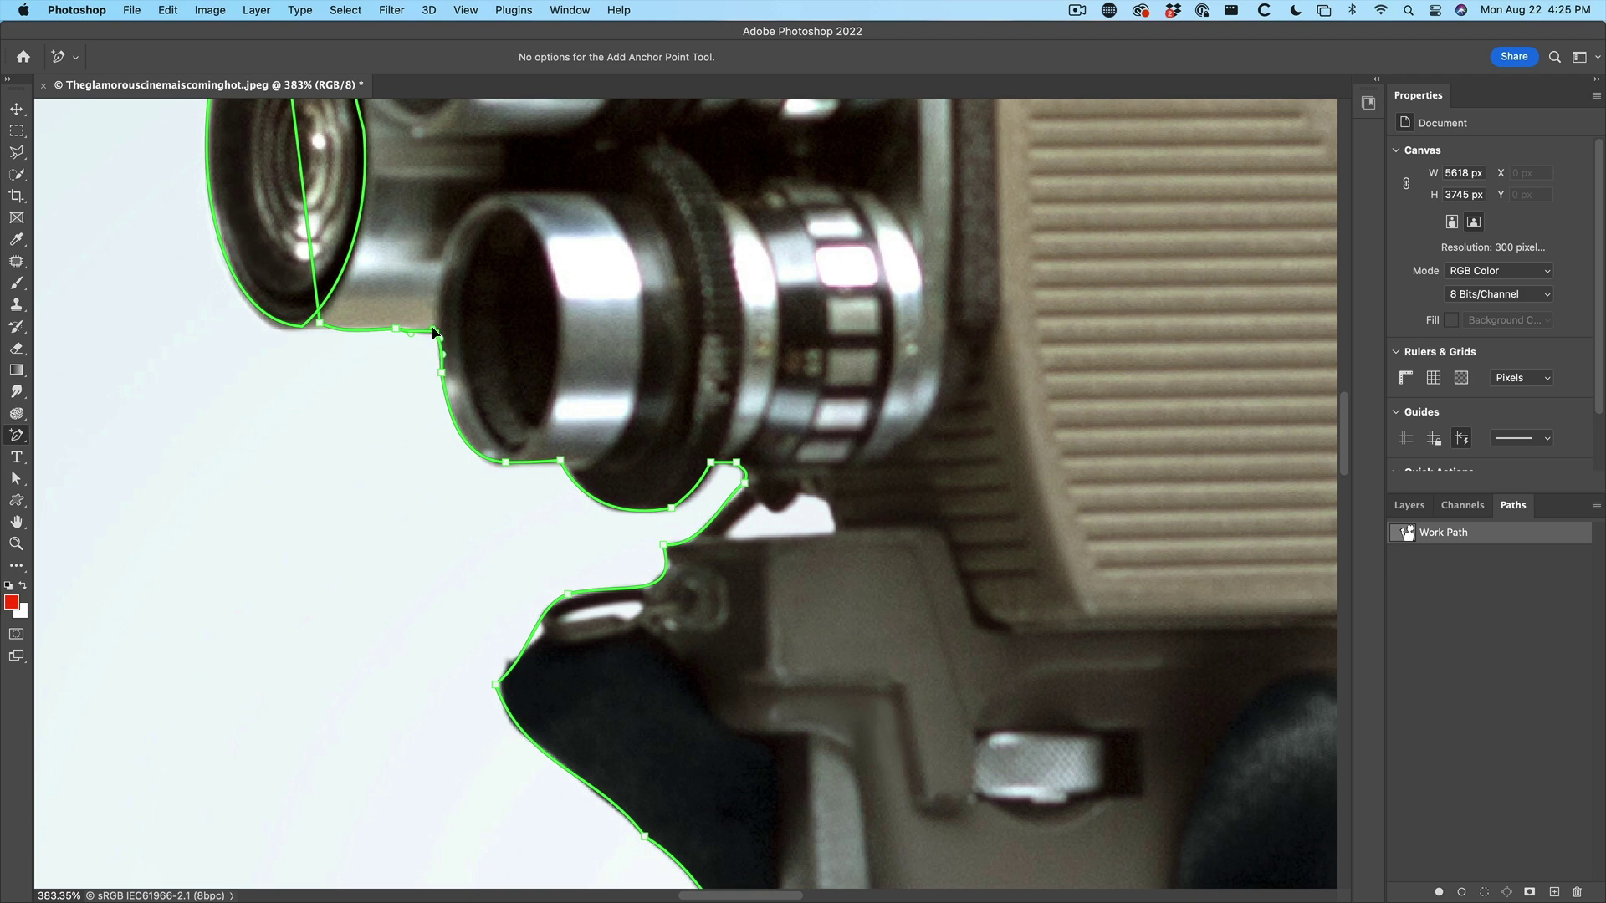
pyautogui.scroll(5, 321, 325)
pyautogui.hscroll(-5, 321, 324)
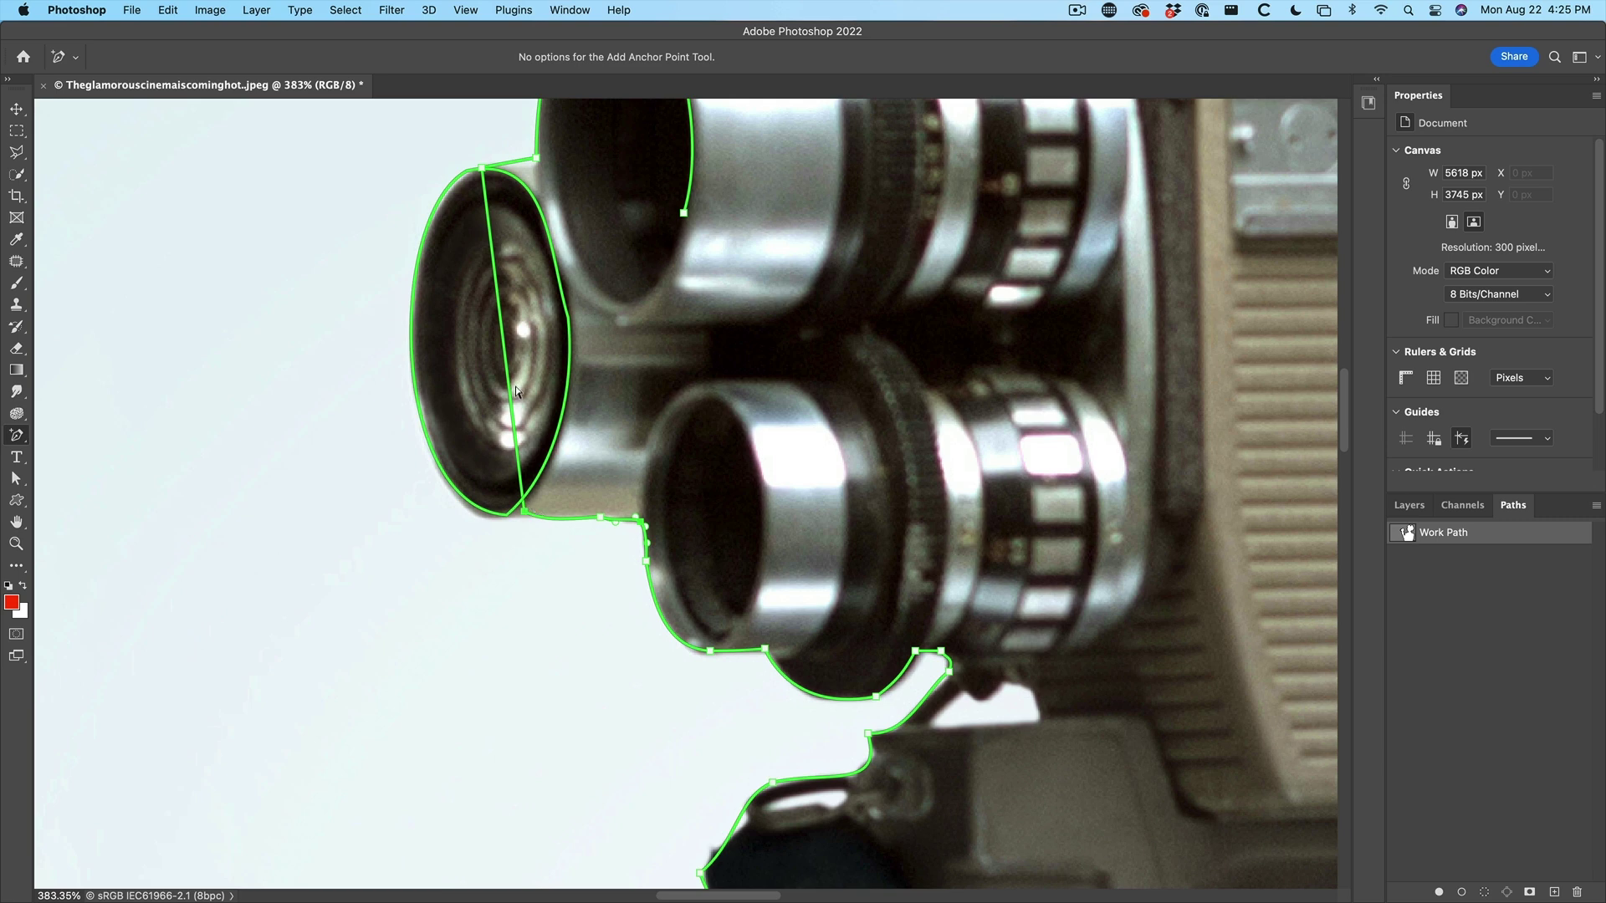
pyautogui.moveTo(508, 339); pyautogui.dragTo(404, 202)
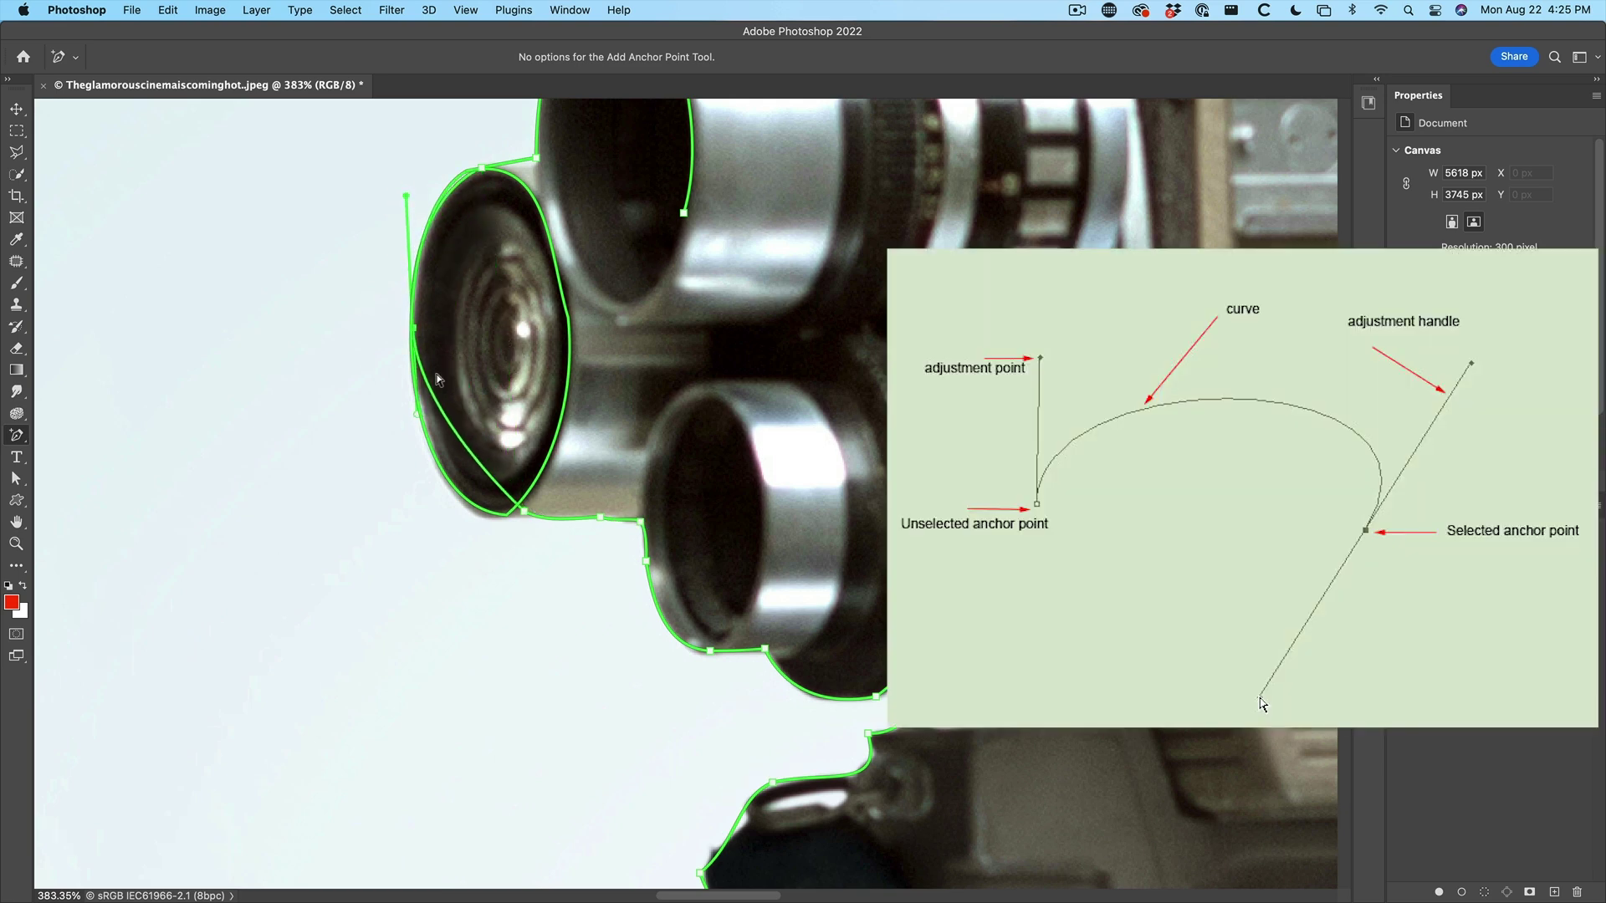
pyautogui.moveTo(416, 414); pyautogui.dragTo(421, 541)
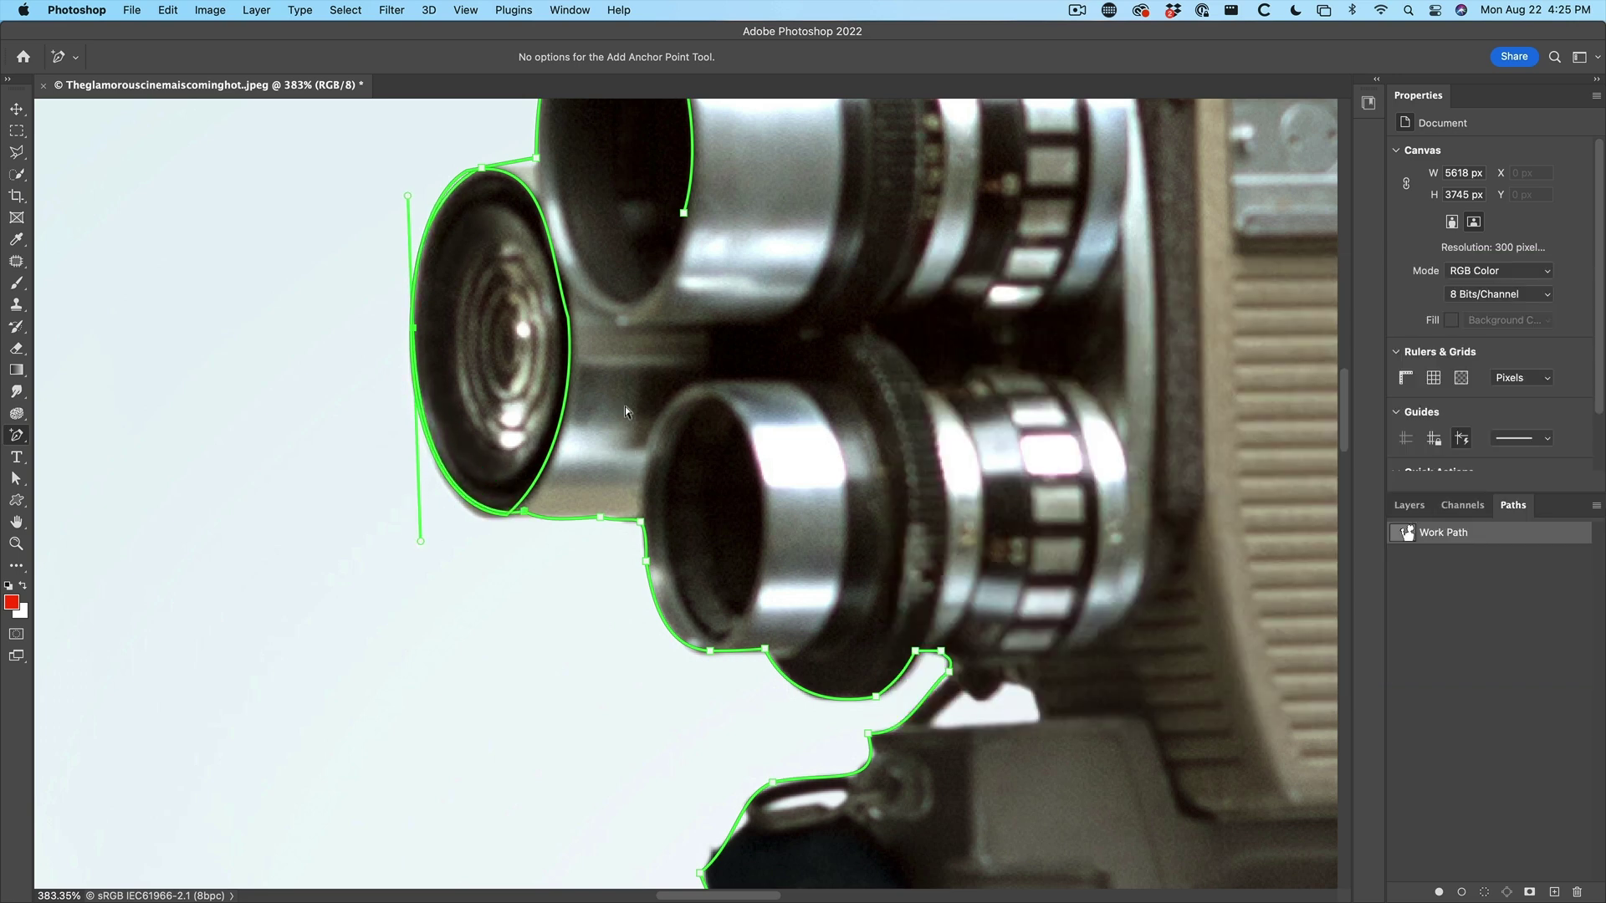
# Delete the stray path segments running across the inside of the lens
pyautogui.click(567, 316)
pyautogui.press('BackSpace')
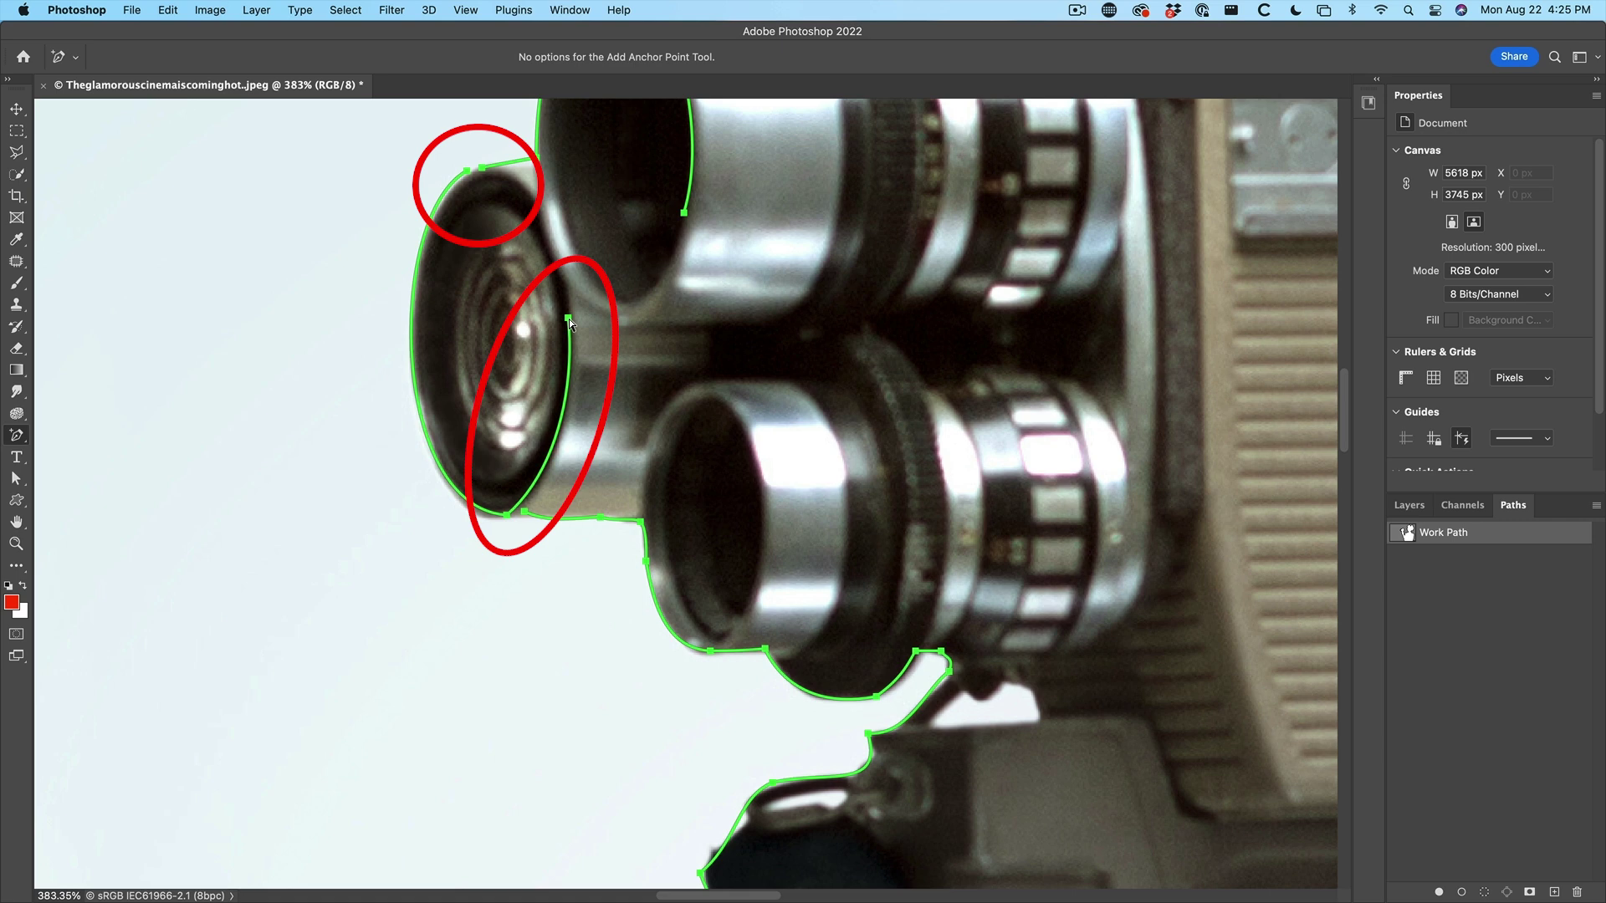
pyautogui.press('BackSpace')
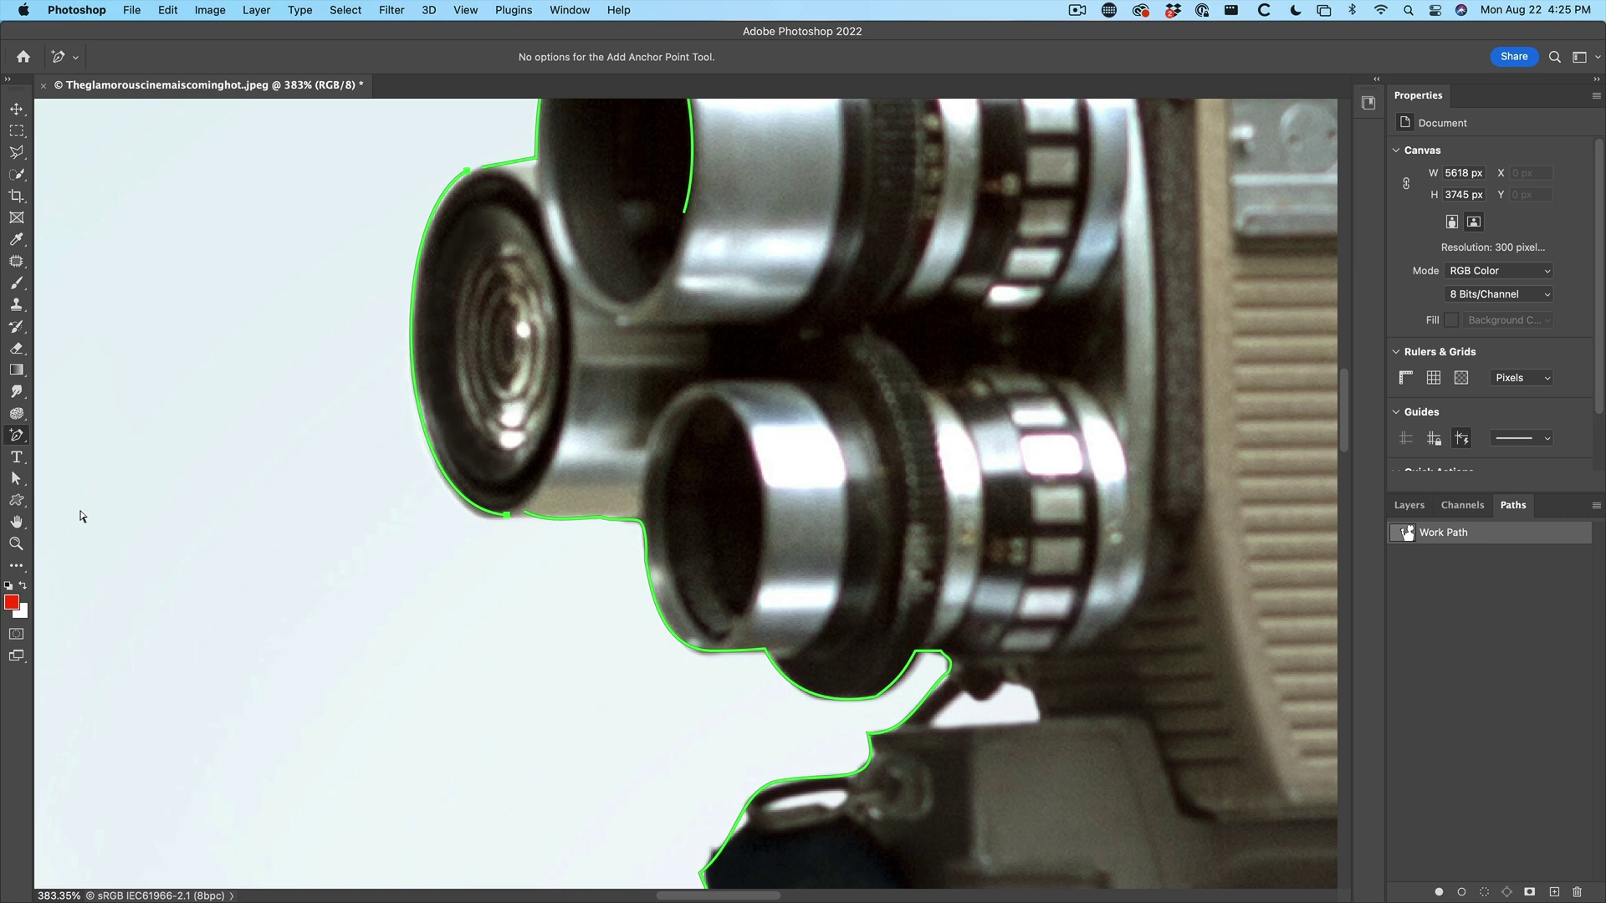
pyautogui.rightClick(17, 435)
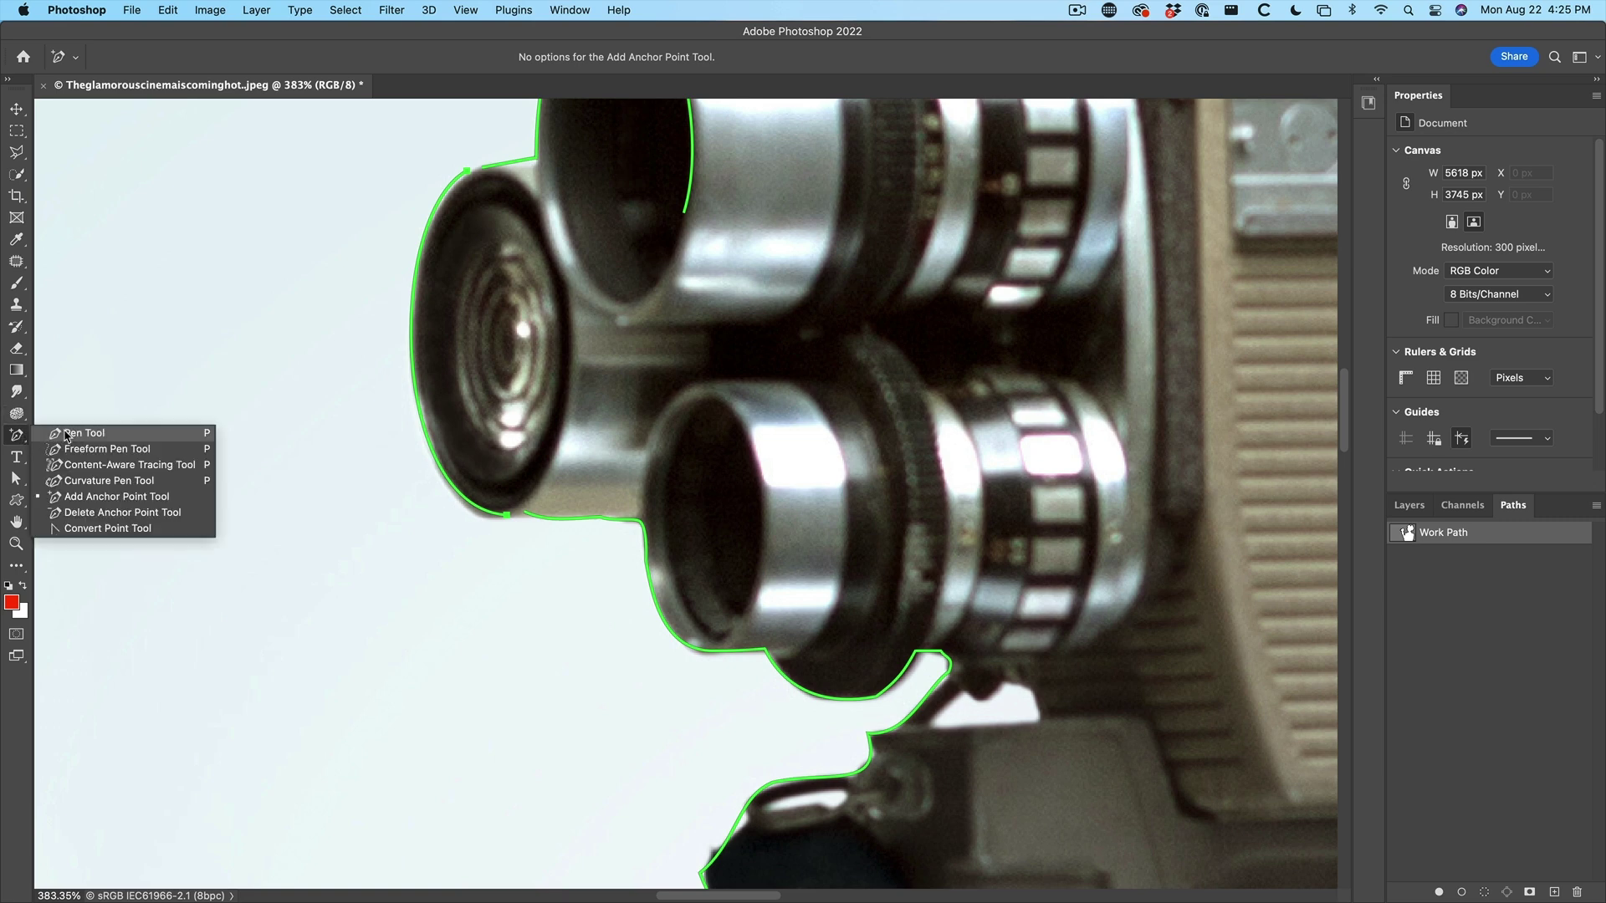
# With the Pen Tool, join the open path ends to close the gap at the lens
pyautogui.click(66, 435)
pyautogui.click(508, 515)
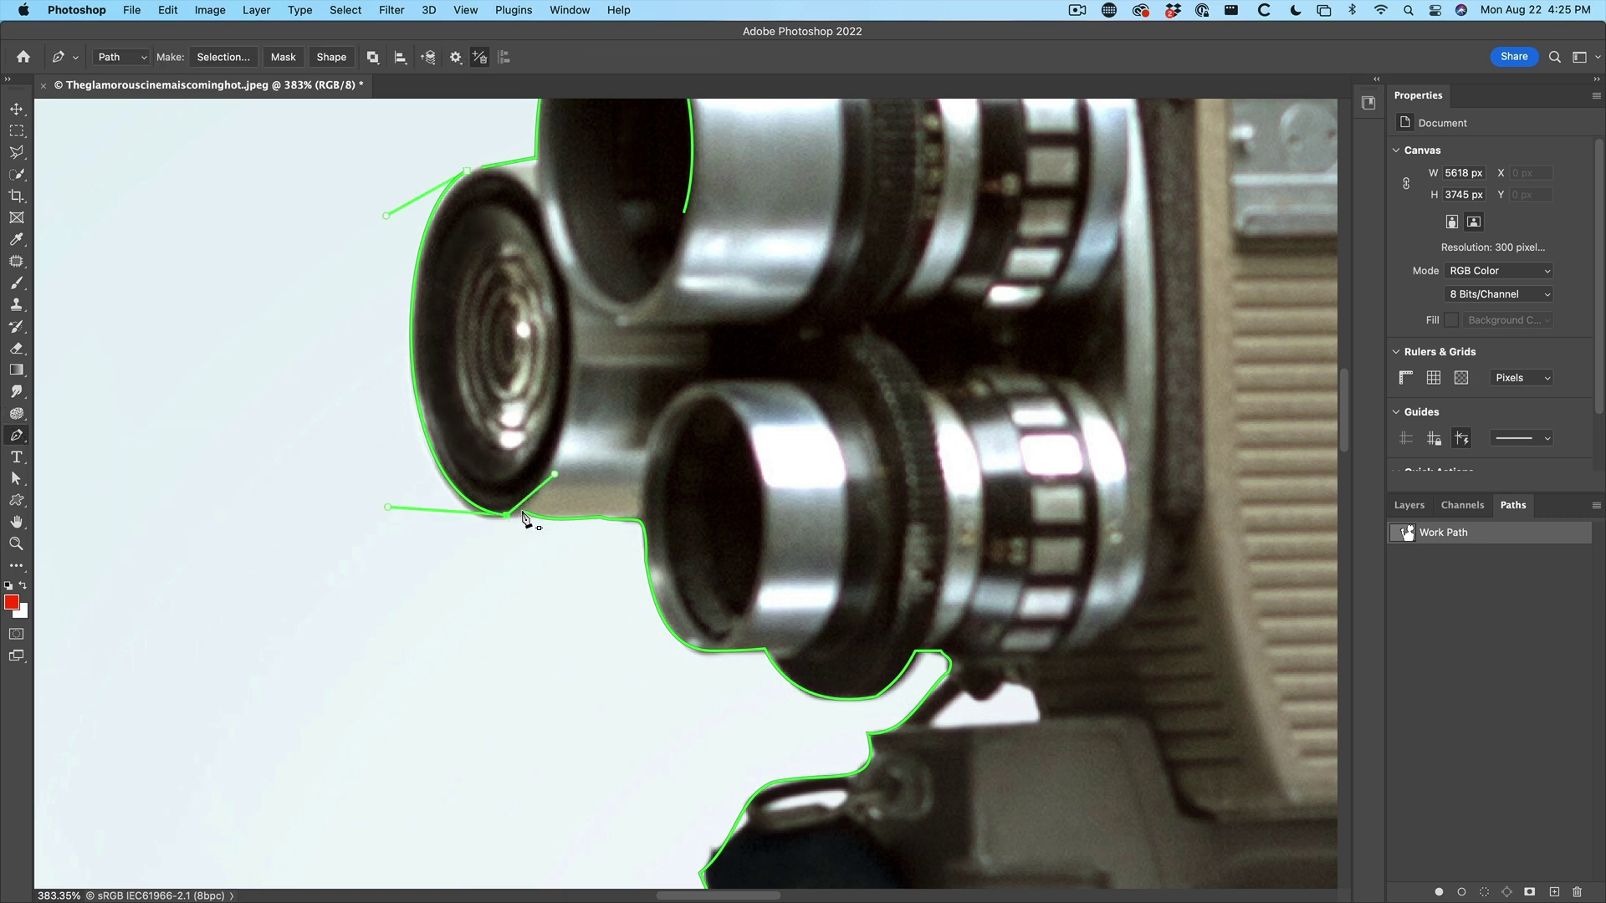
pyautogui.click(525, 516)
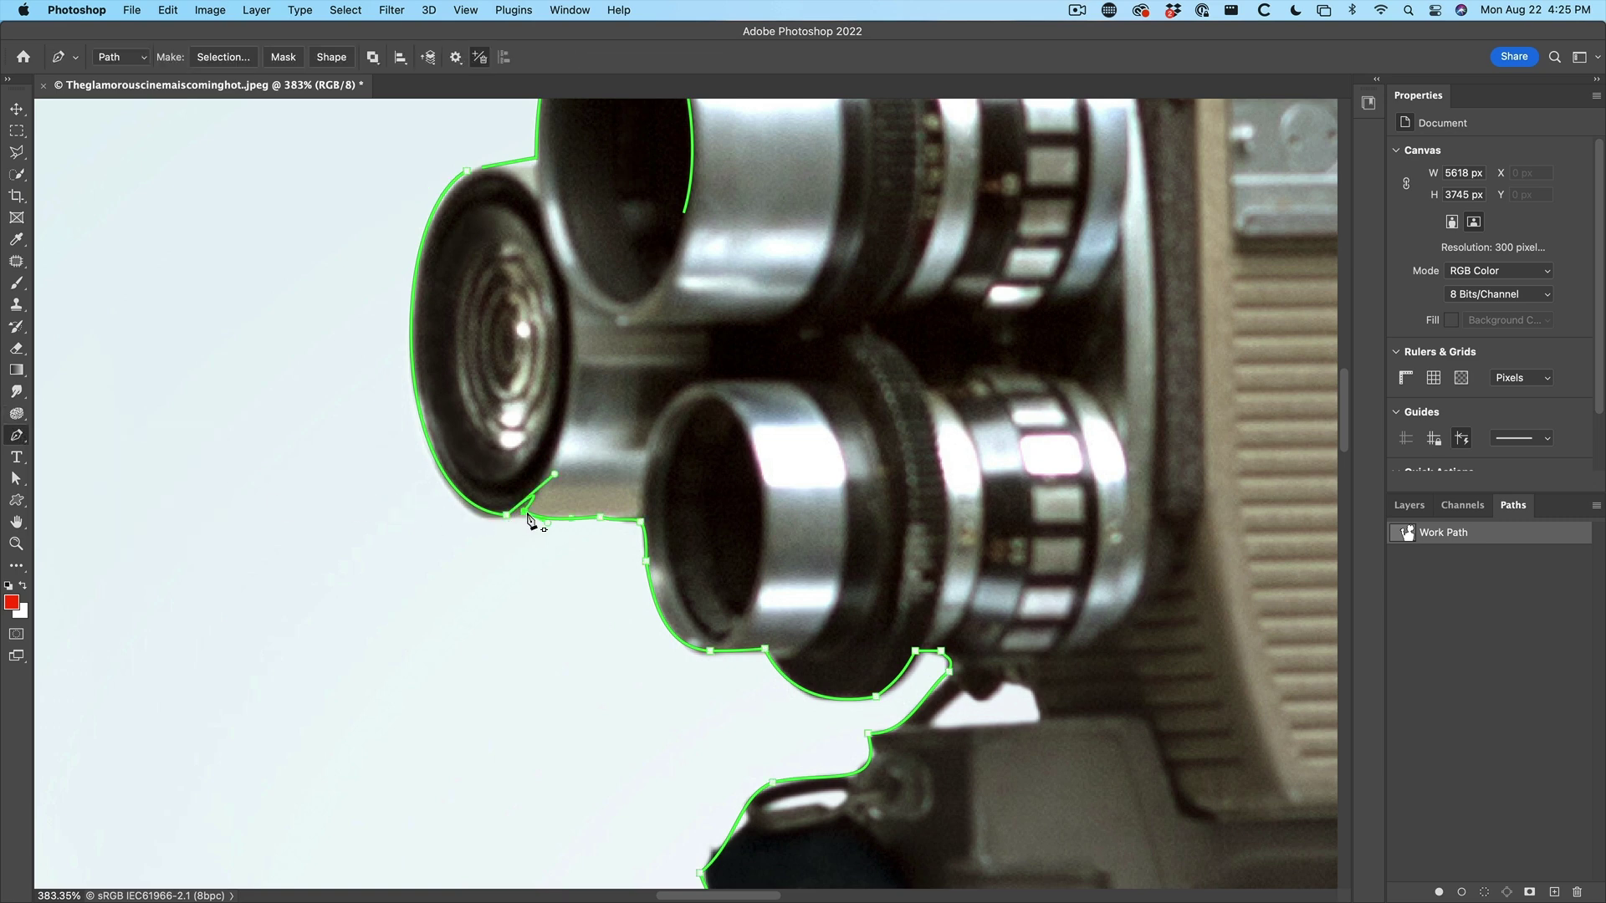
pyautogui.click(482, 172)
pyautogui.press('Escape')
# With the Add Anchor Point Tool active, undo the stray curve inside the upper lens and pan toward the face
pyautogui.rightClick(16, 434)
pyautogui.click(92, 495)
pyautogui.scroll(5, 580, 506)
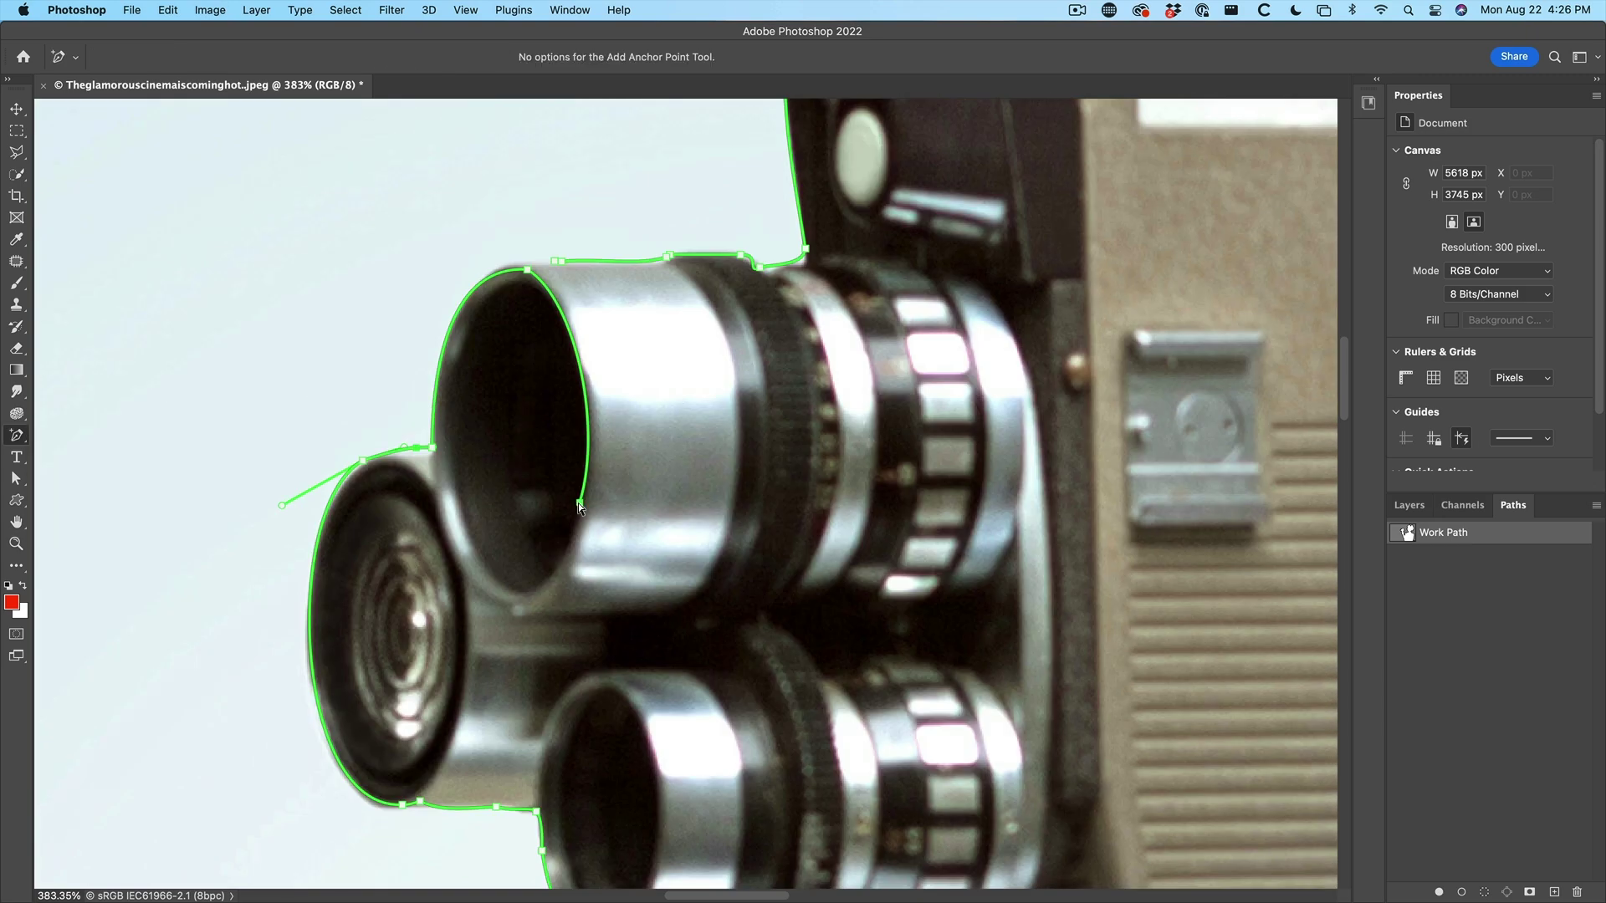
pyautogui.press('super+z')
pyautogui.rightClick(16, 435)
pyautogui.click(92, 495)
pyautogui.scroll(5, 627, 258)
pyautogui.hscroll(4, 627, 259)
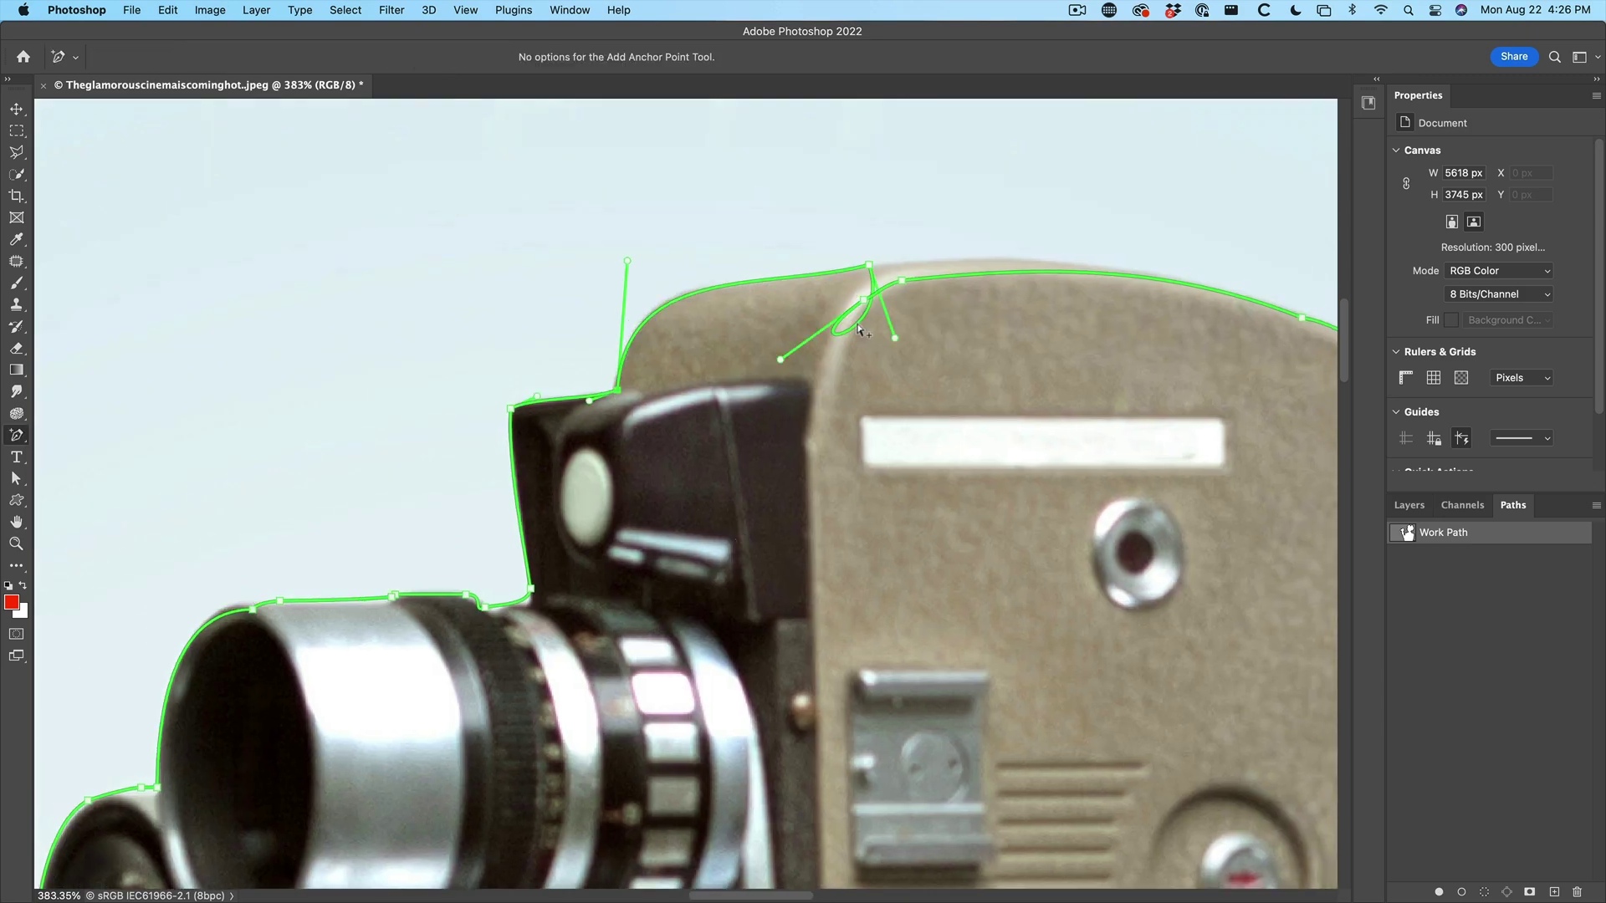
pyautogui.hscroll(5, 875, 298)
pyautogui.scroll(-5, 1017, 359)
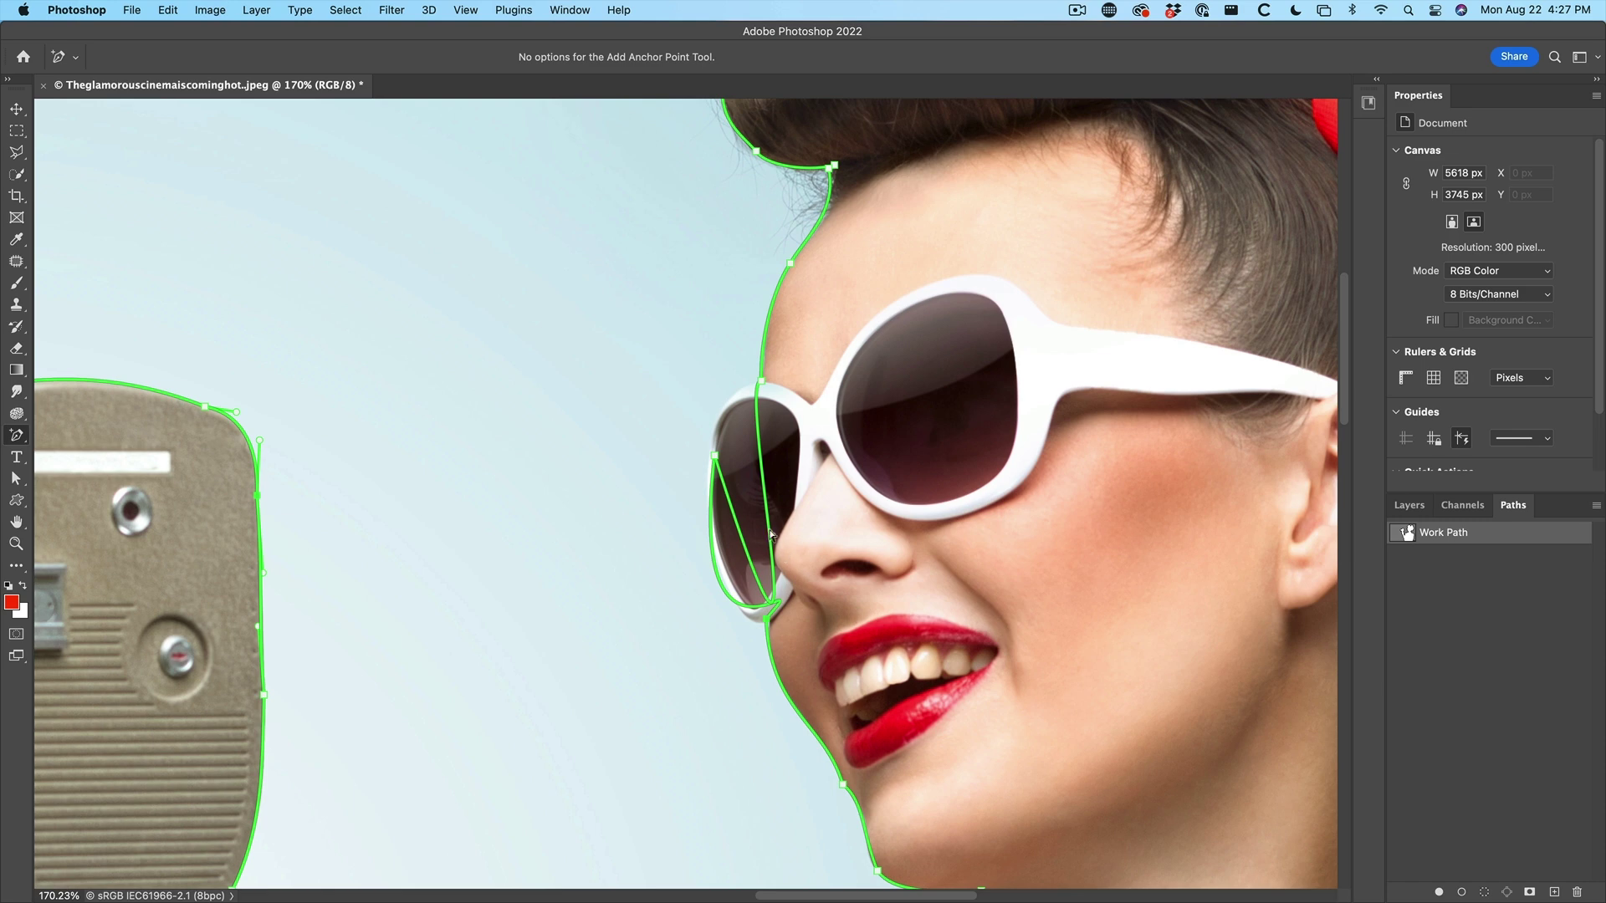
# Adjust the sunglasses-lens and nose anchors' handles so the path follows the frame's outer rim to the cheek
pyautogui.click(715, 458)
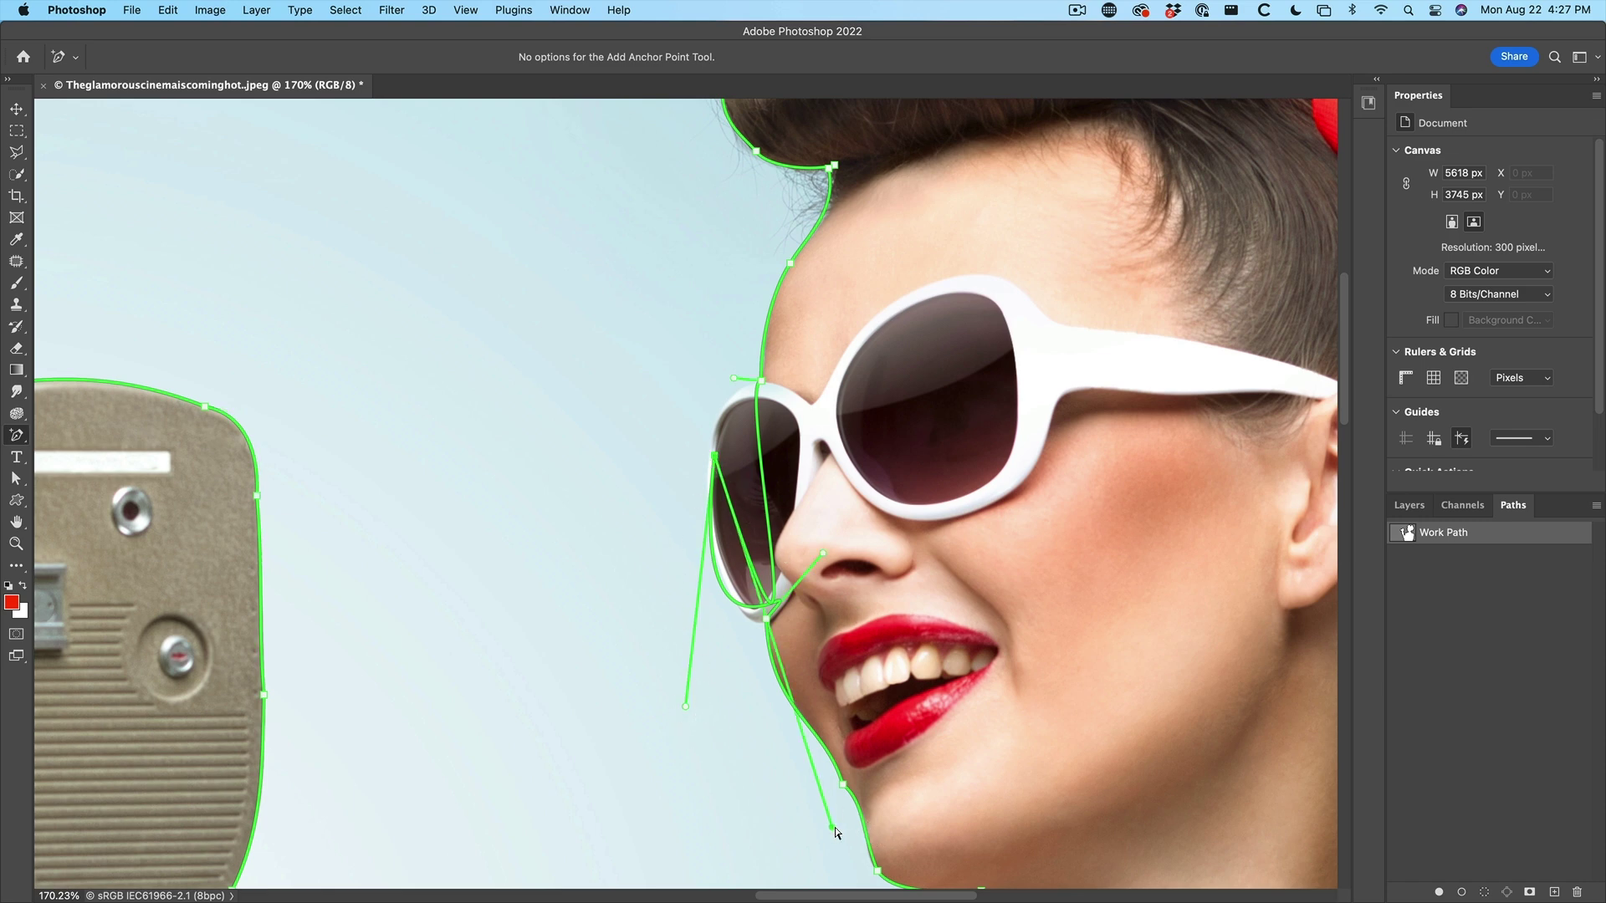
pyautogui.moveTo(833, 826); pyautogui.dragTo(818, 768)
pyautogui.moveTo(713, 455); pyautogui.dragTo(716, 392)
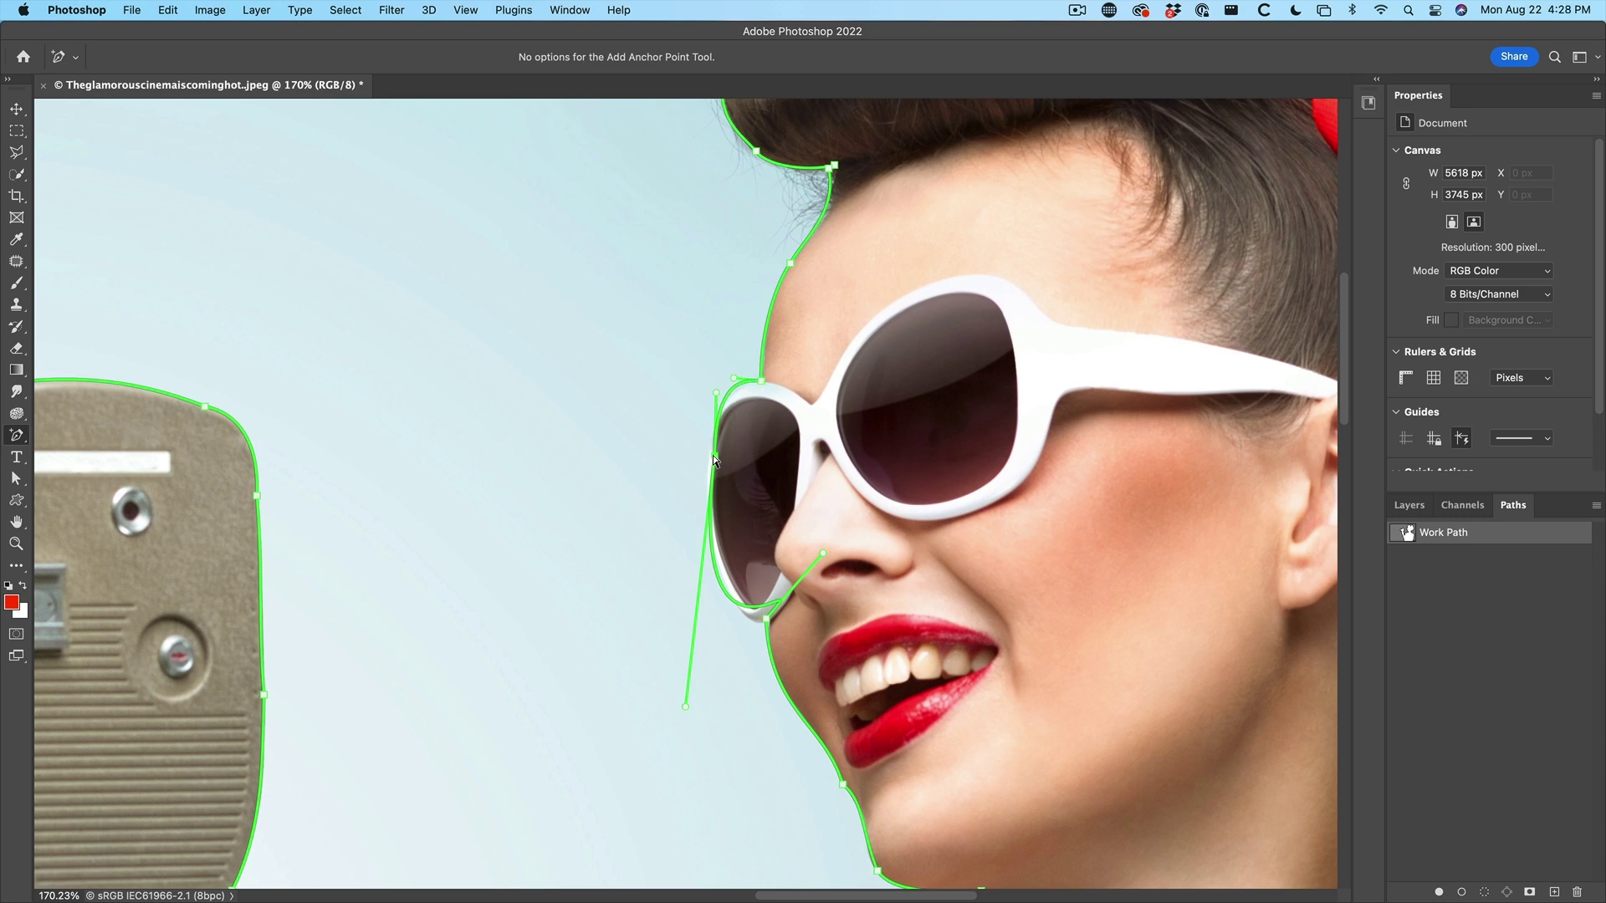
pyautogui.moveTo(712, 455); pyautogui.dragTo(709, 455)
pyautogui.moveTo(681, 705); pyautogui.dragTo(684, 628)
pyautogui.moveTo(824, 554); pyautogui.dragTo(761, 629)
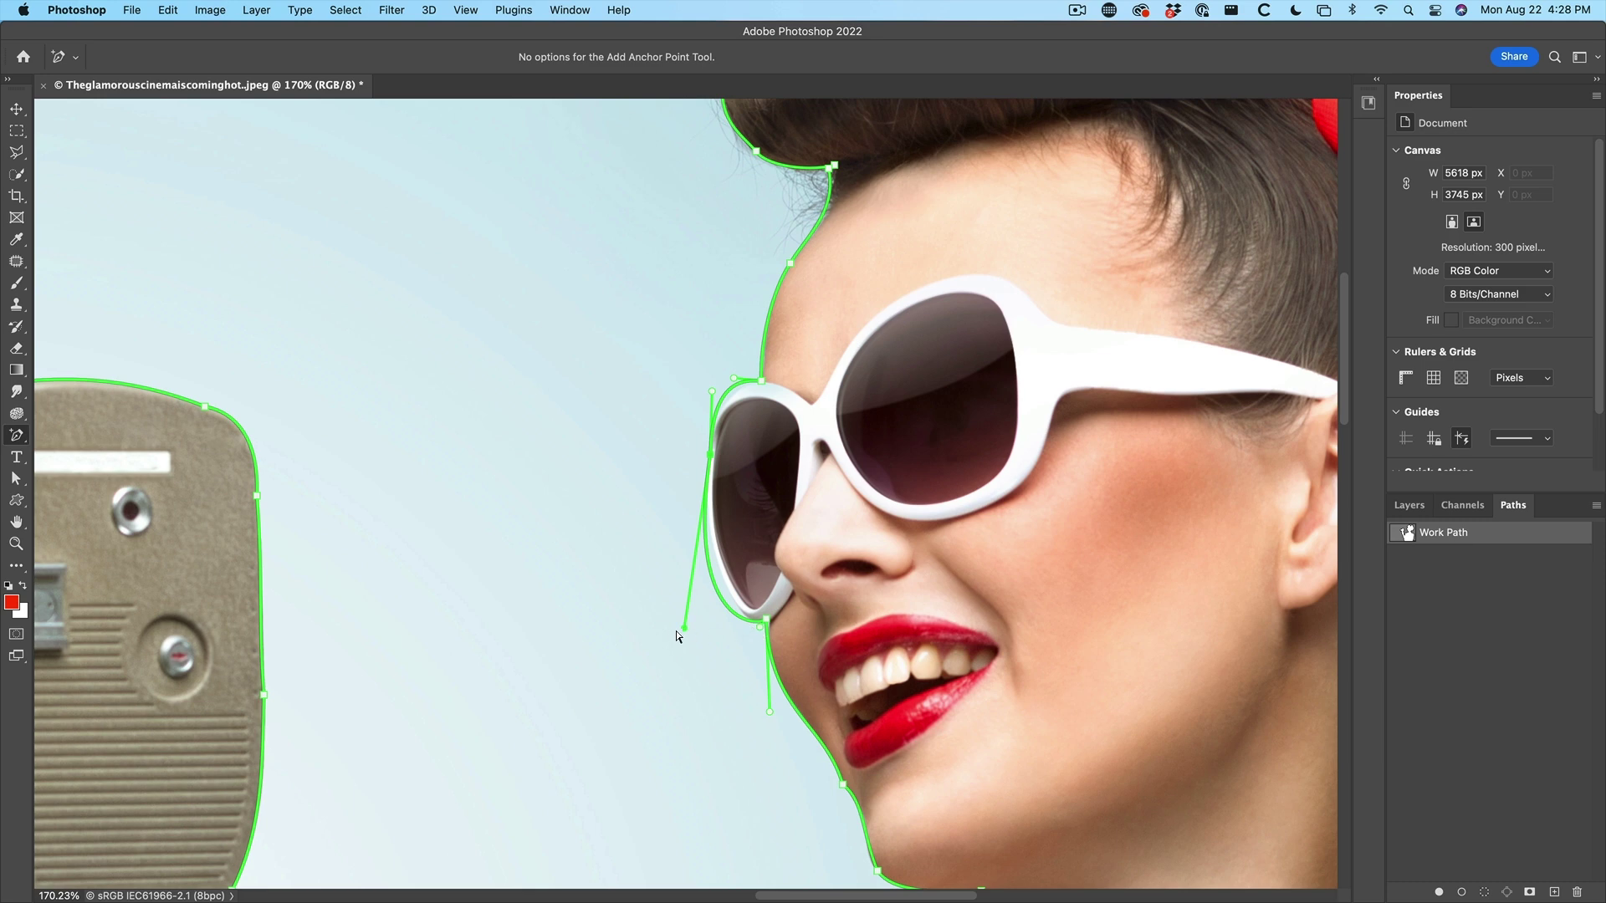
pyautogui.moveTo(684, 628); pyautogui.dragTo(709, 455)
pyautogui.scroll(-5, 1105, 603)
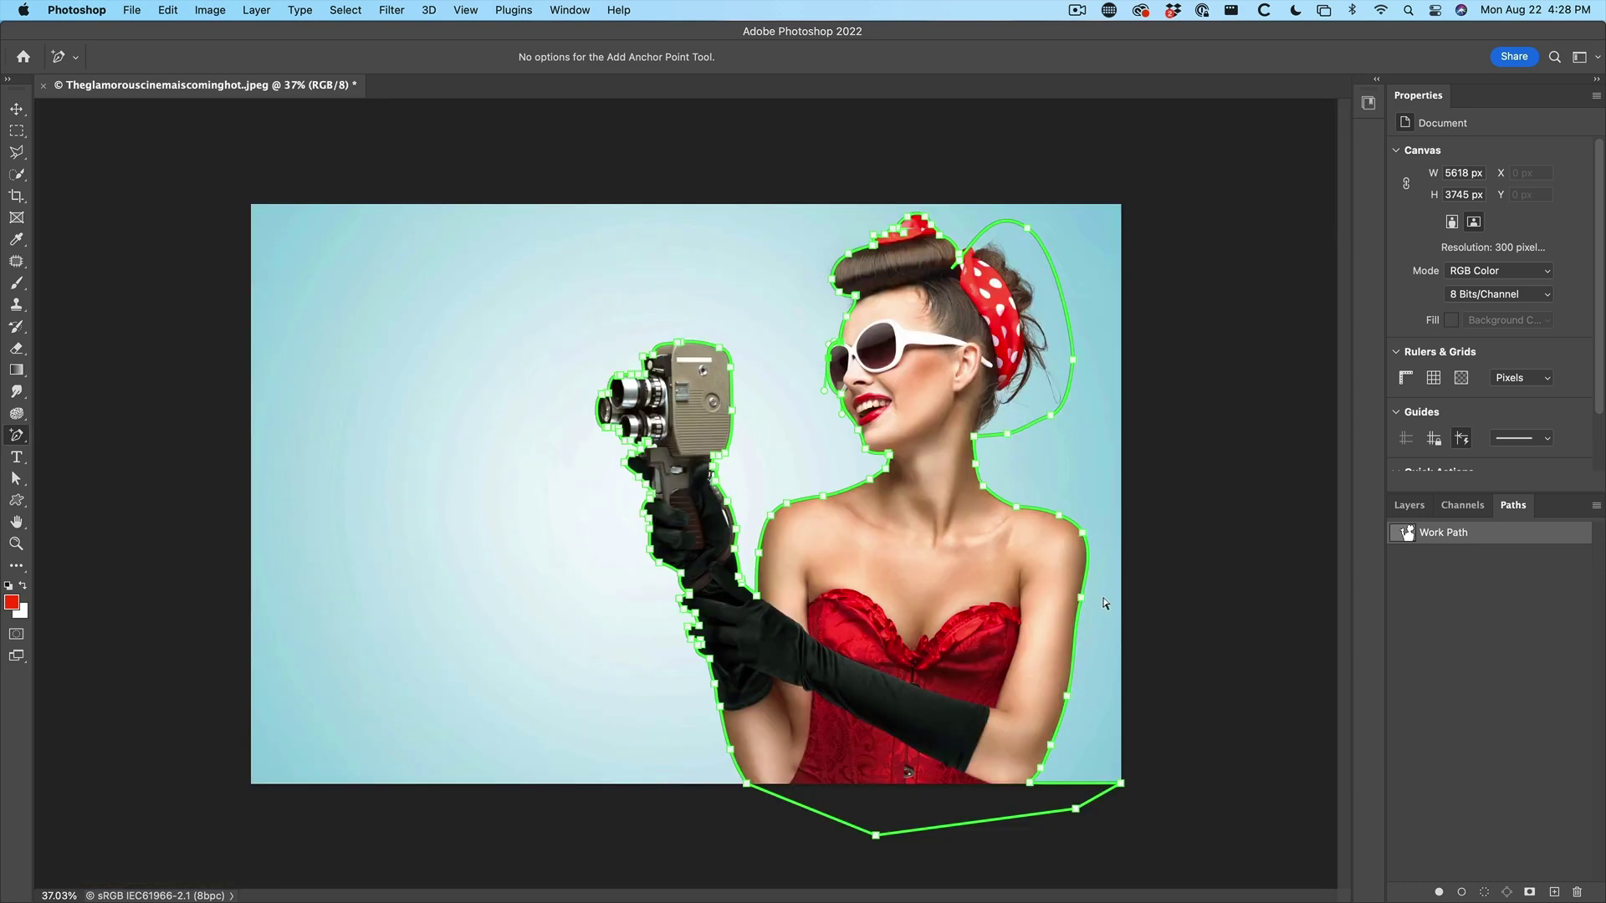
# Trial-load the Work Path as a selection, then reactivate the path and zoom in on the hair bow
pyautogui.keyDown('super'); pyautogui.click(1404, 542); pyautogui.keyUp('super')
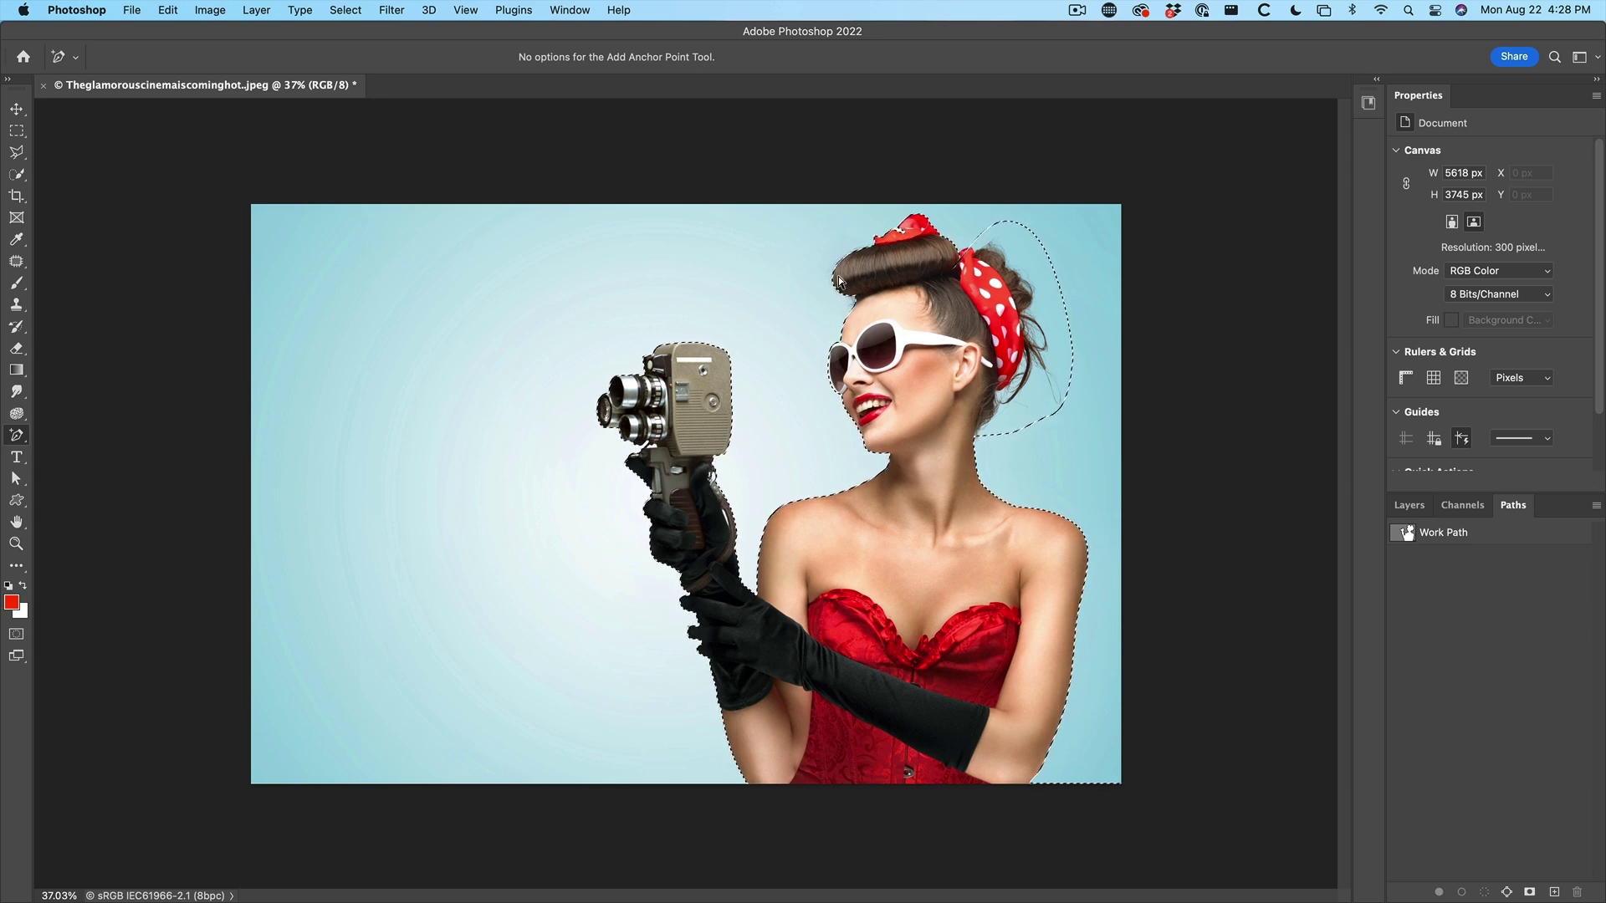
pyautogui.click(1421, 533)
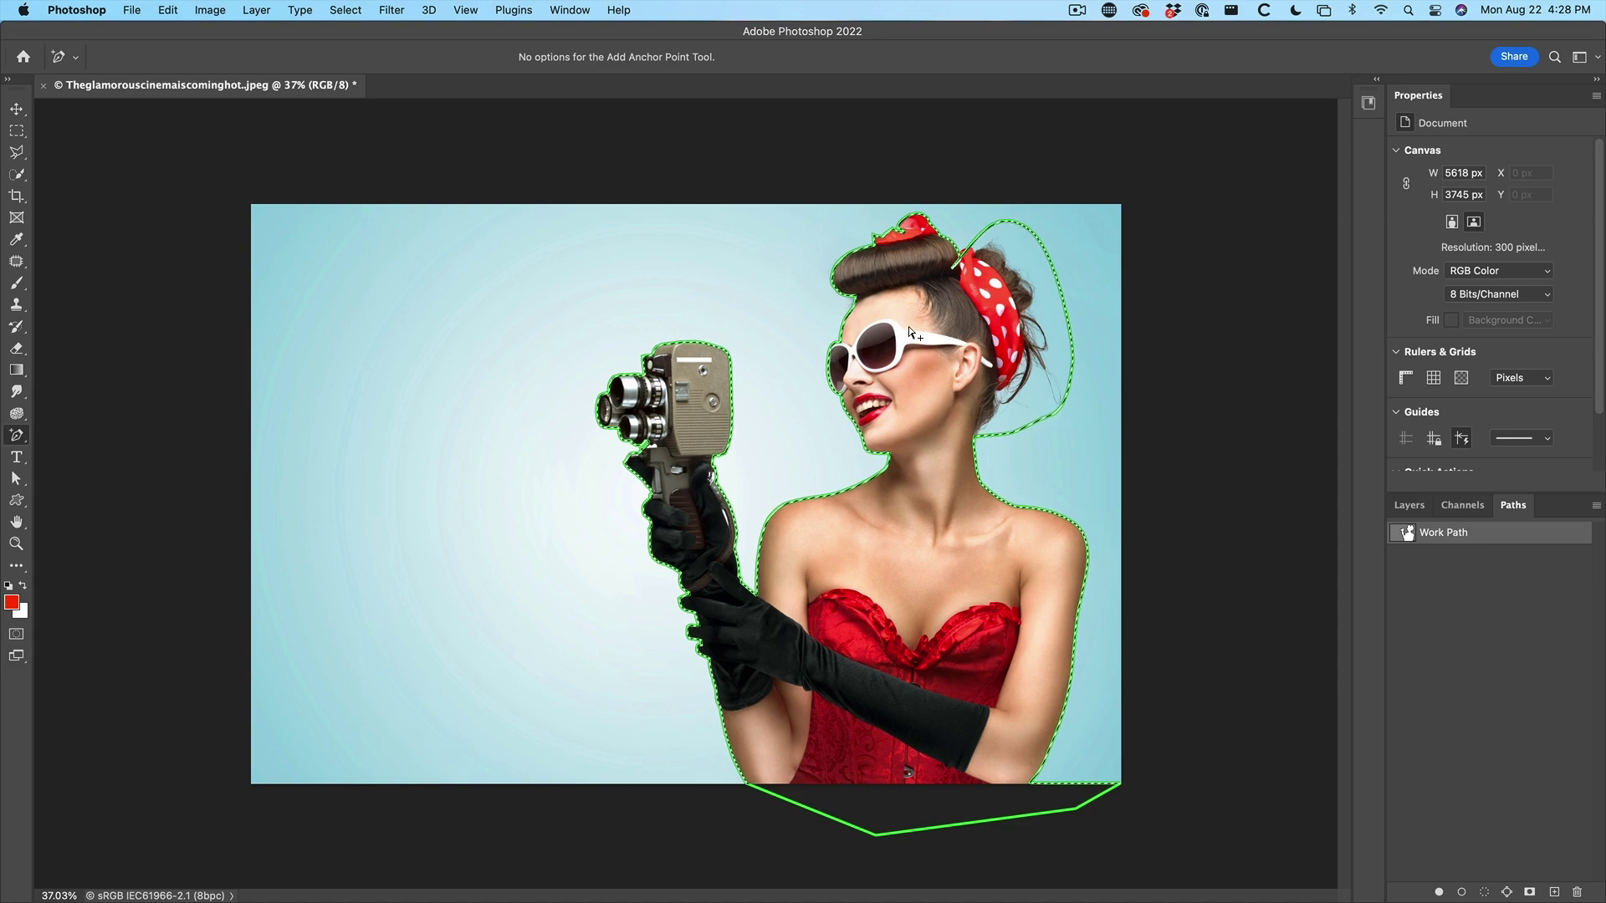
pyautogui.scroll(5, 909, 328)
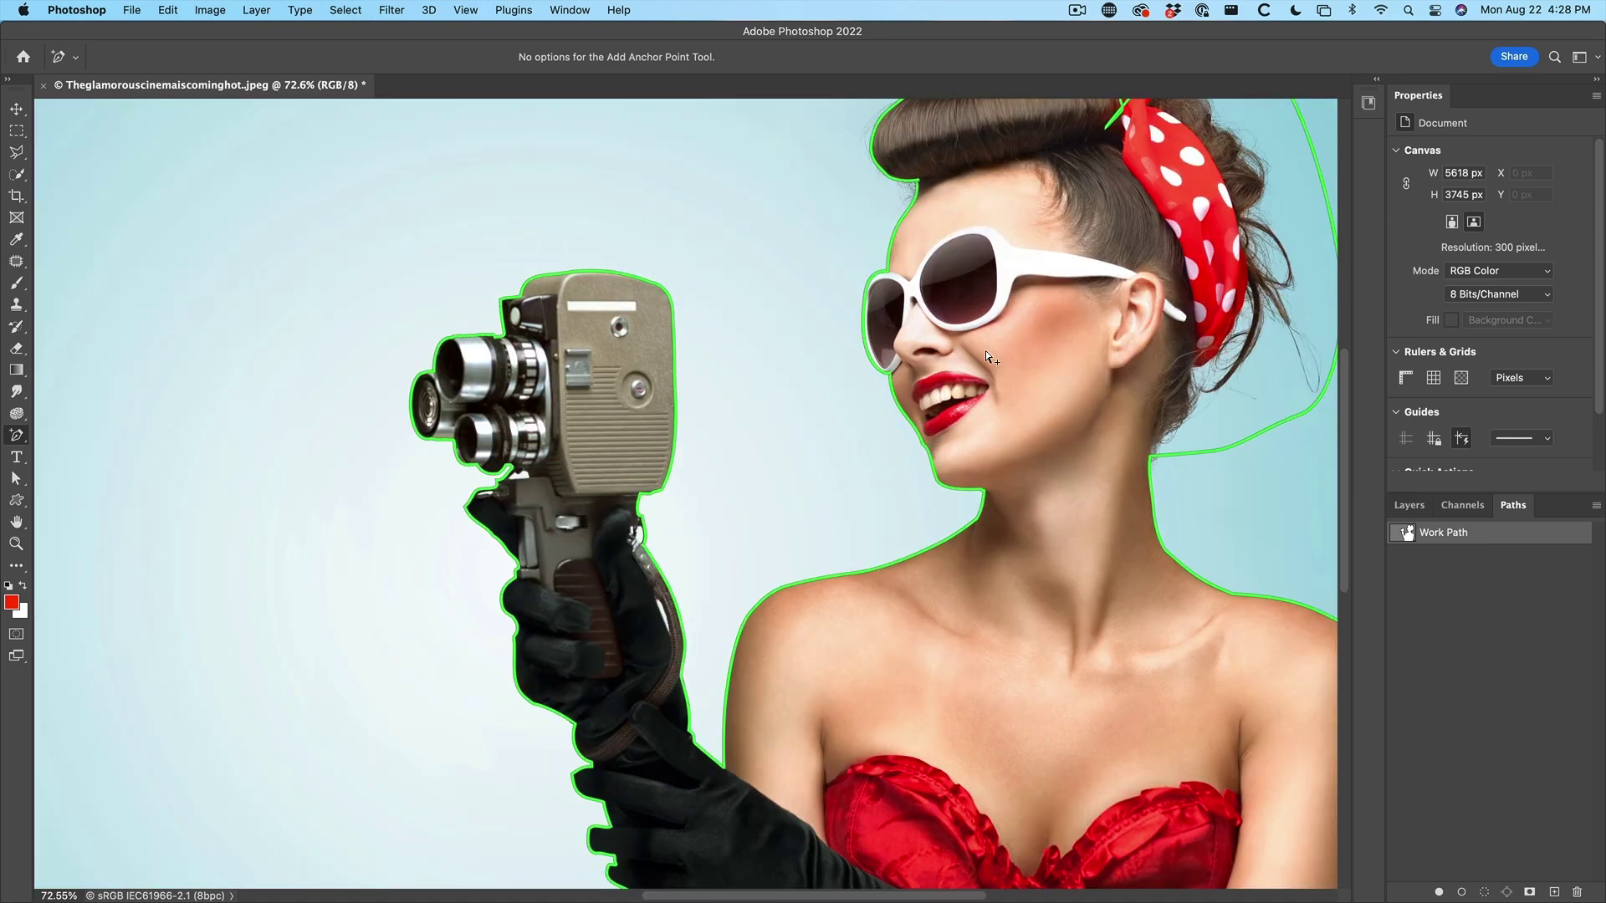
pyautogui.scroll(10, 985, 350)
pyautogui.scroll(6, 824, 591)
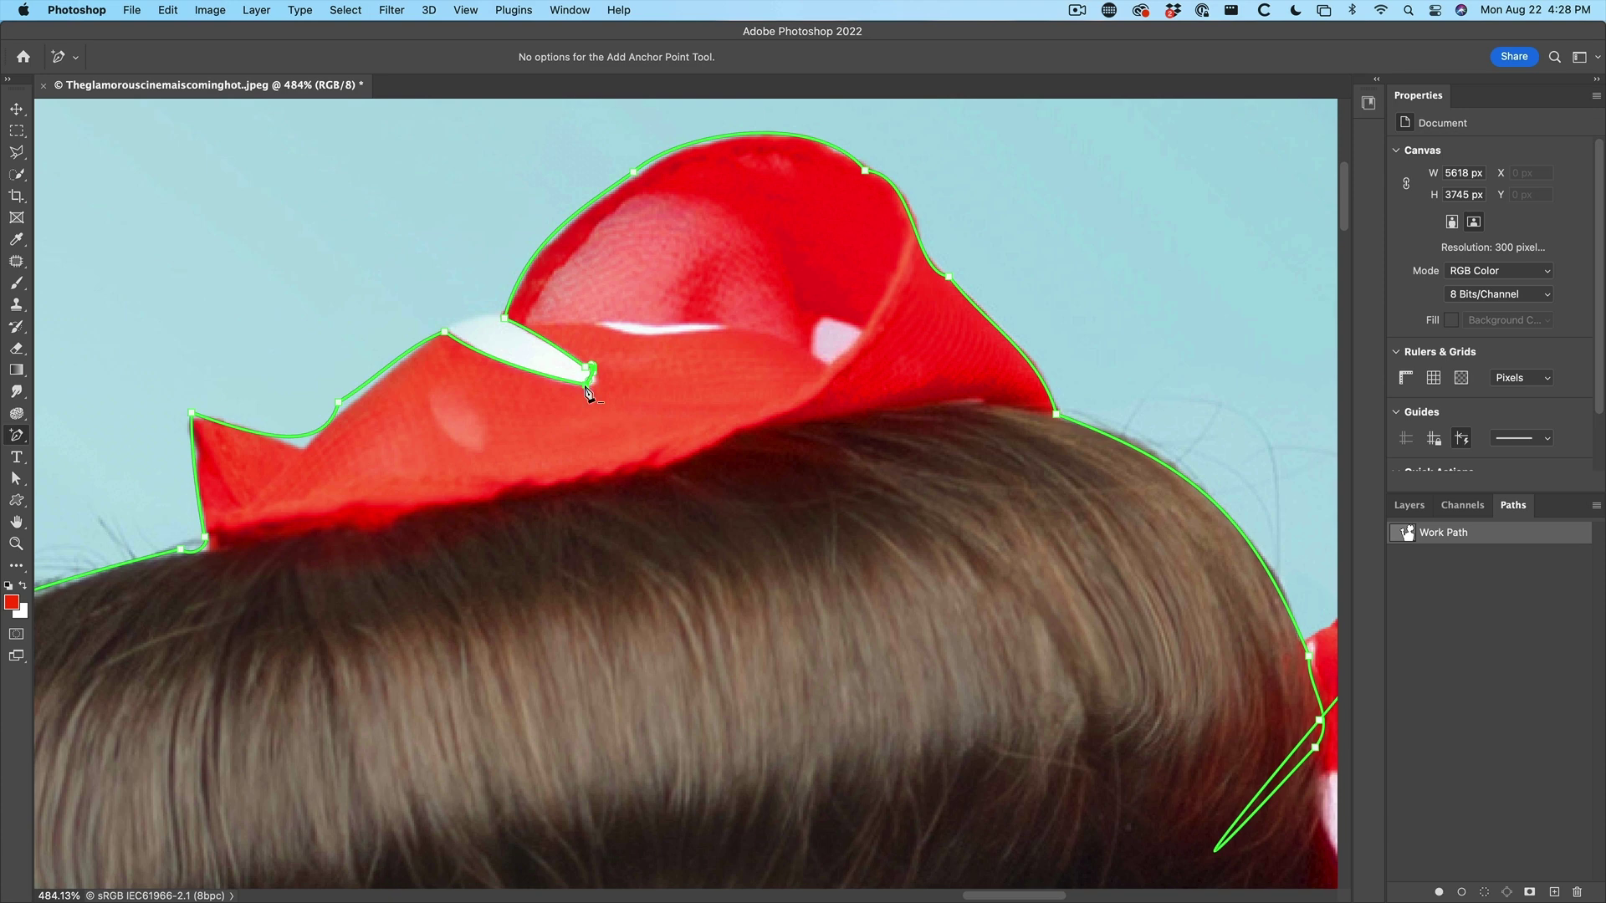
# Add a curve point on the headband segment and flatten the loop by the white highlight
pyautogui.click(588, 389)
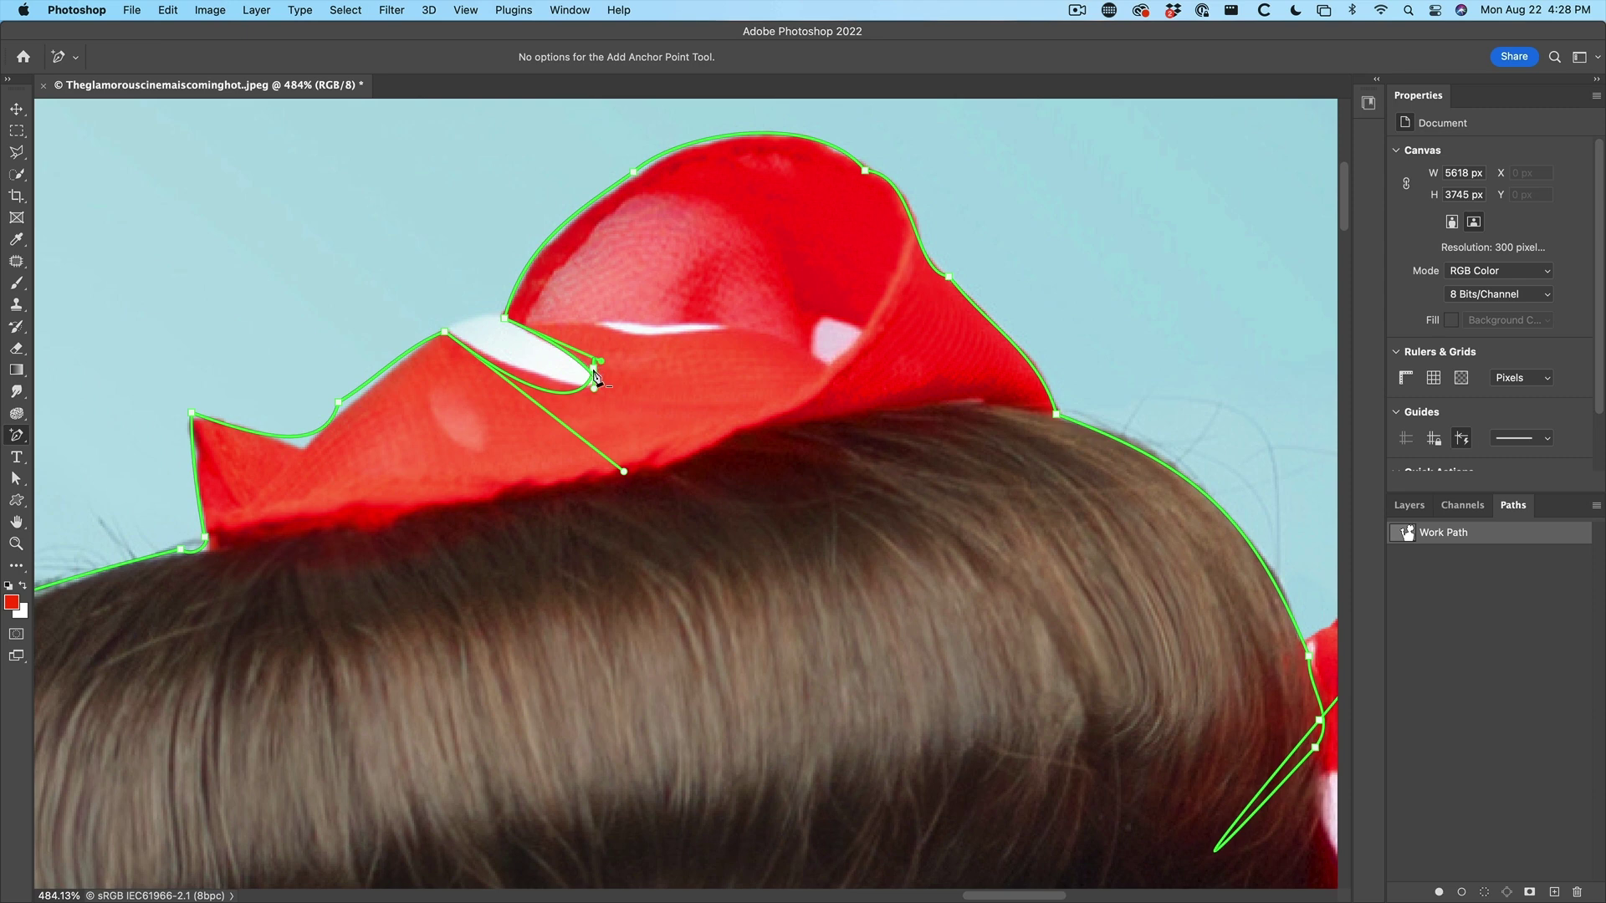
pyautogui.moveTo(596, 377); pyautogui.dragTo(608, 367)
pyautogui.moveTo(622, 470); pyautogui.dragTo(457, 327)
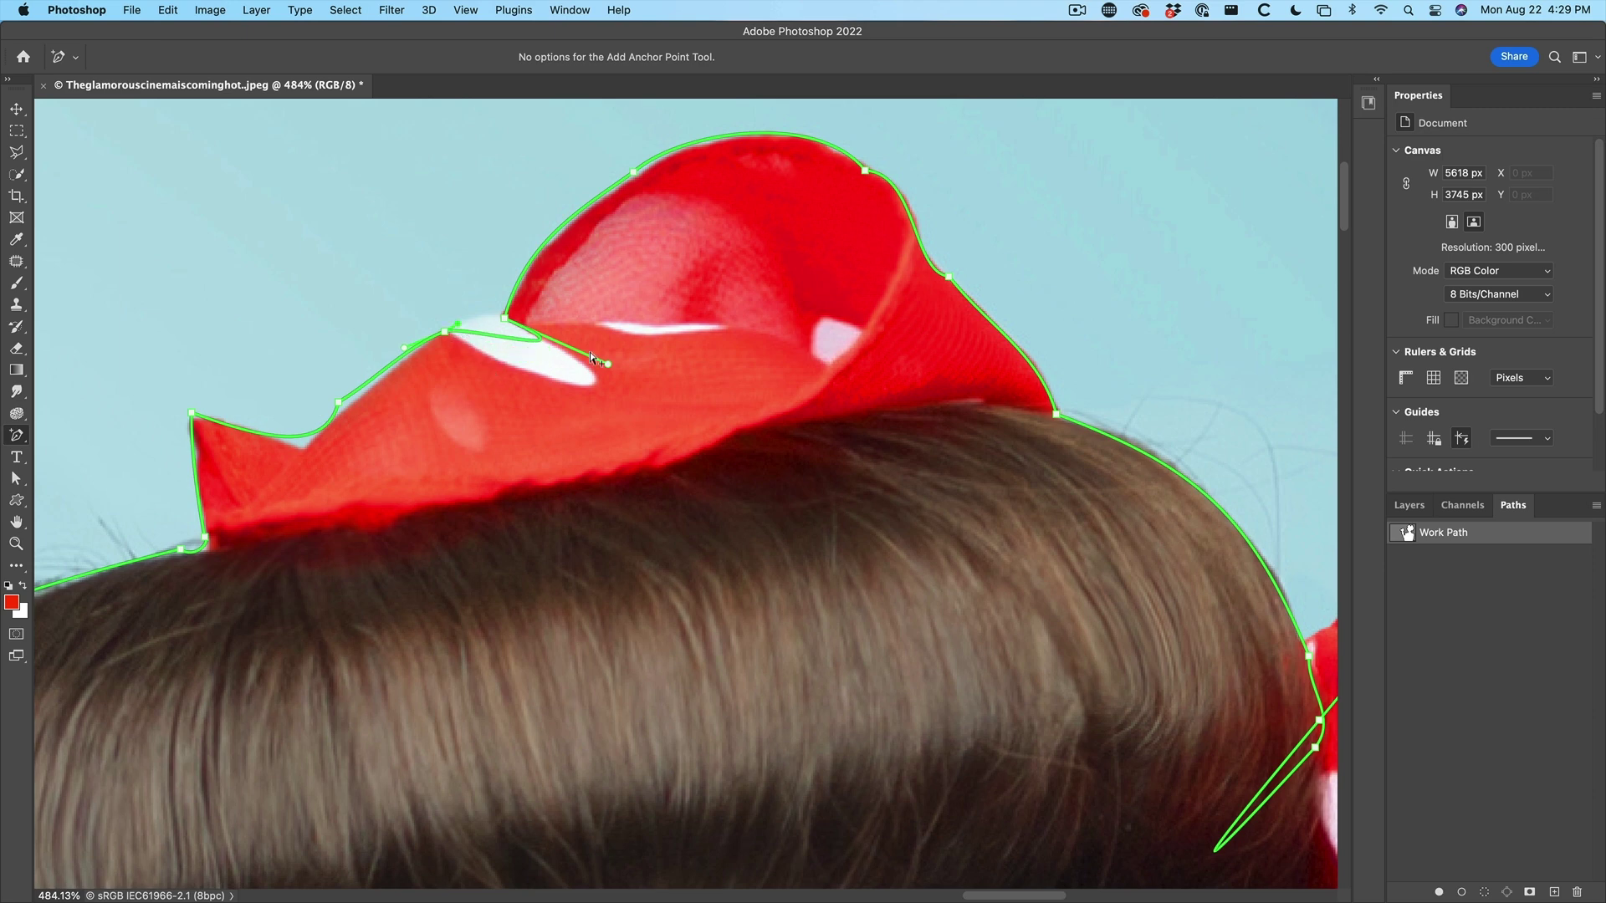
pyautogui.moveTo(610, 362); pyautogui.dragTo(482, 320)
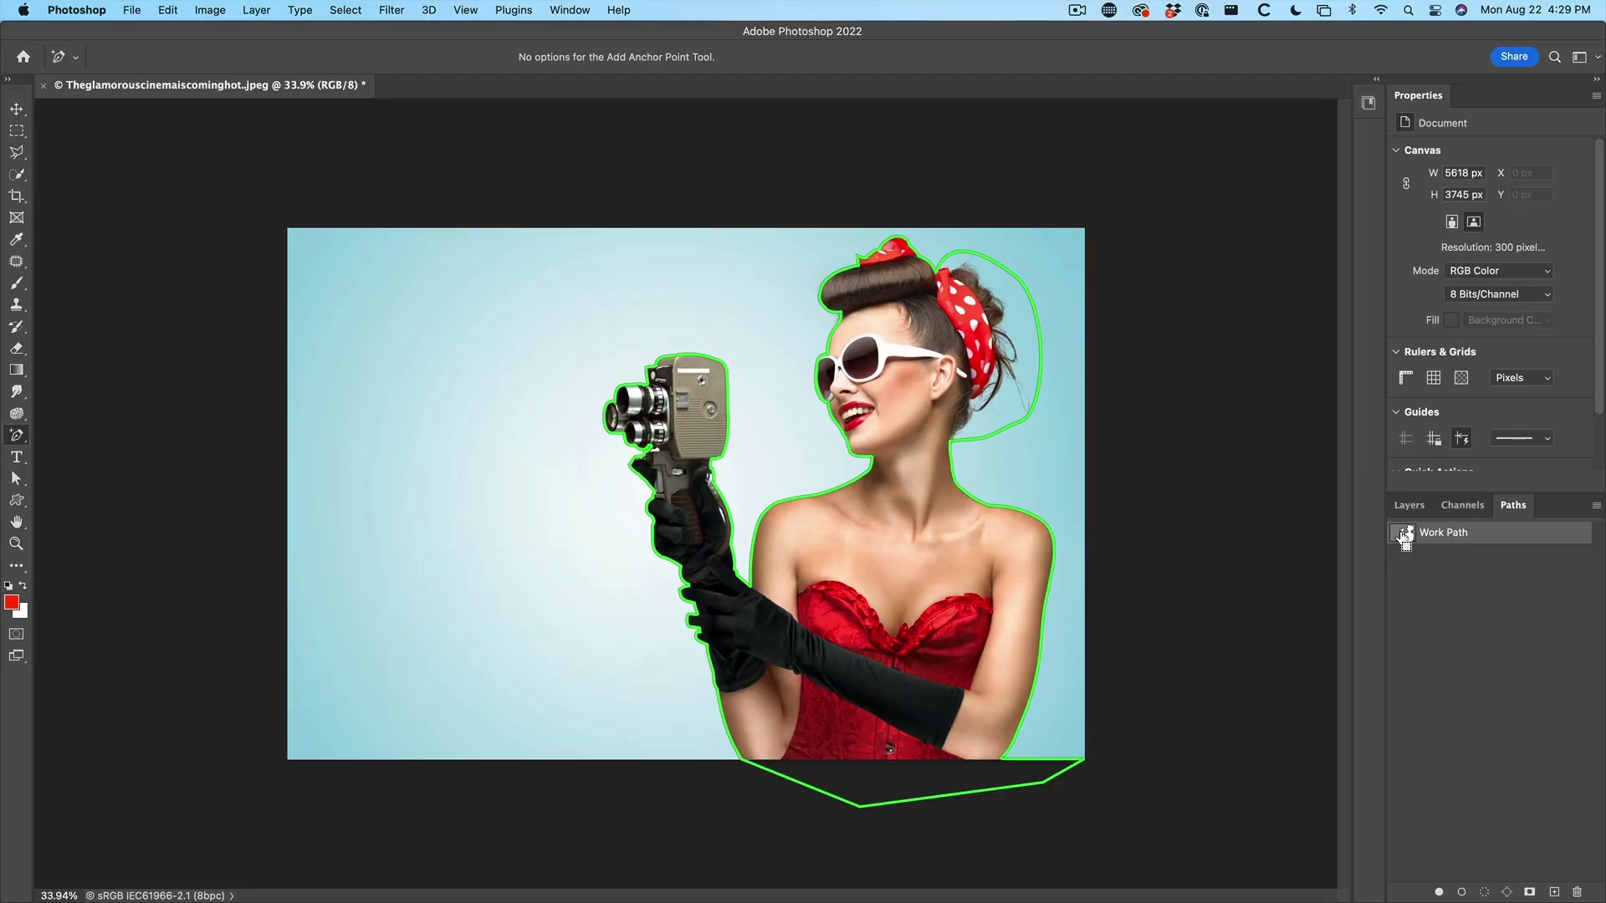
# Load the Work Path as a selection and add a layer mask to Layer 0
pyautogui.keyDown('super'); pyautogui.click(1405, 535); pyautogui.keyUp('super')
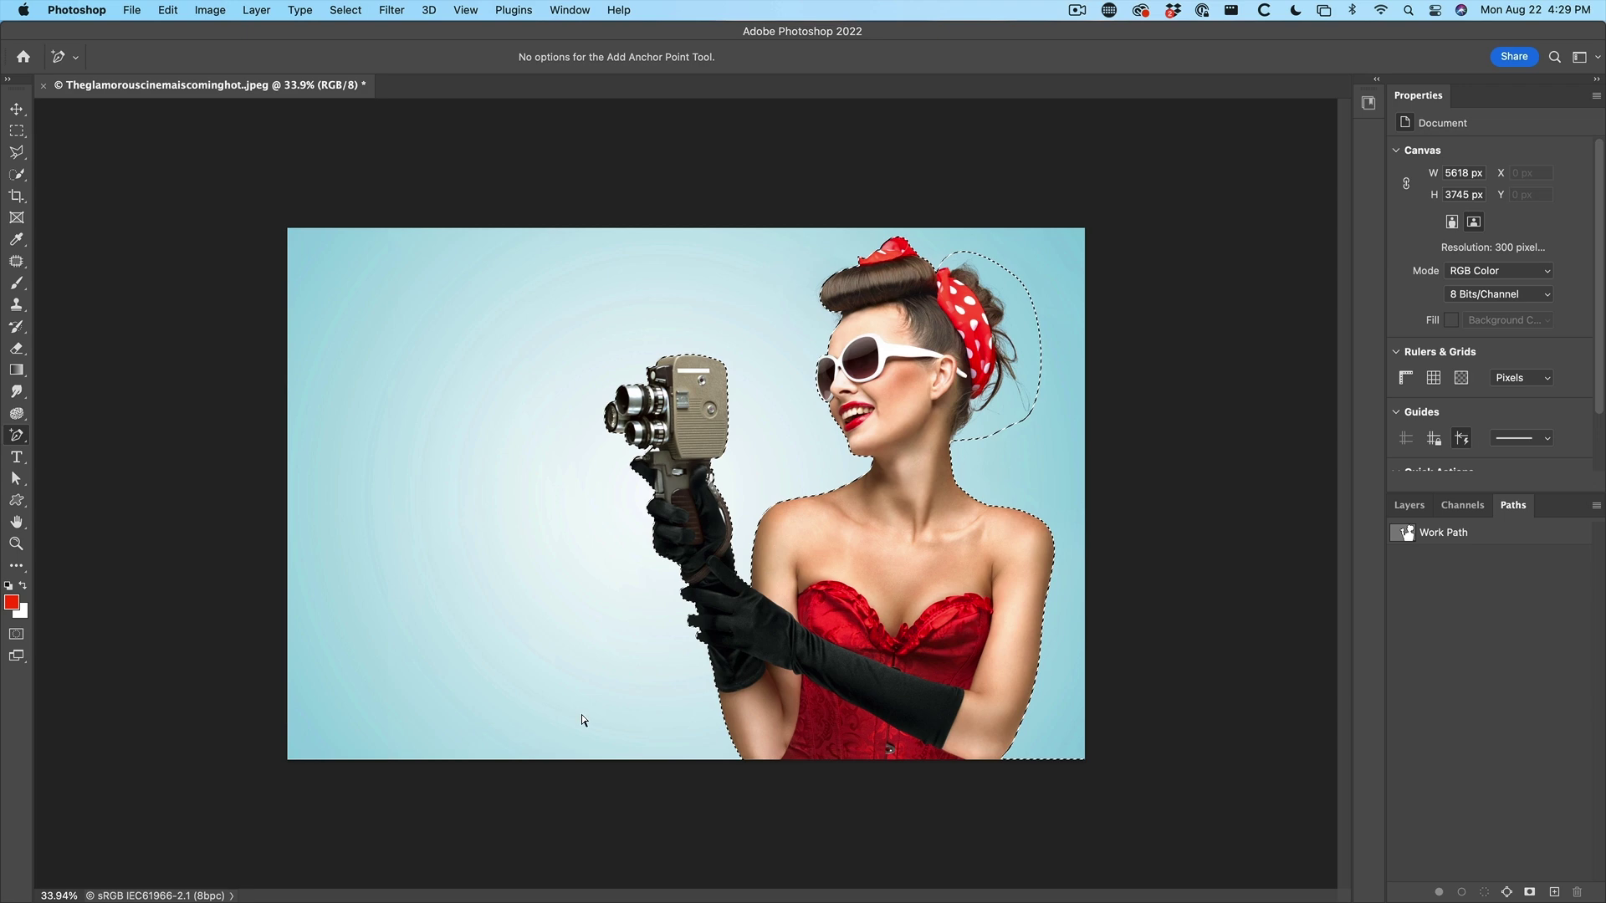
pyautogui.click(1409, 505)
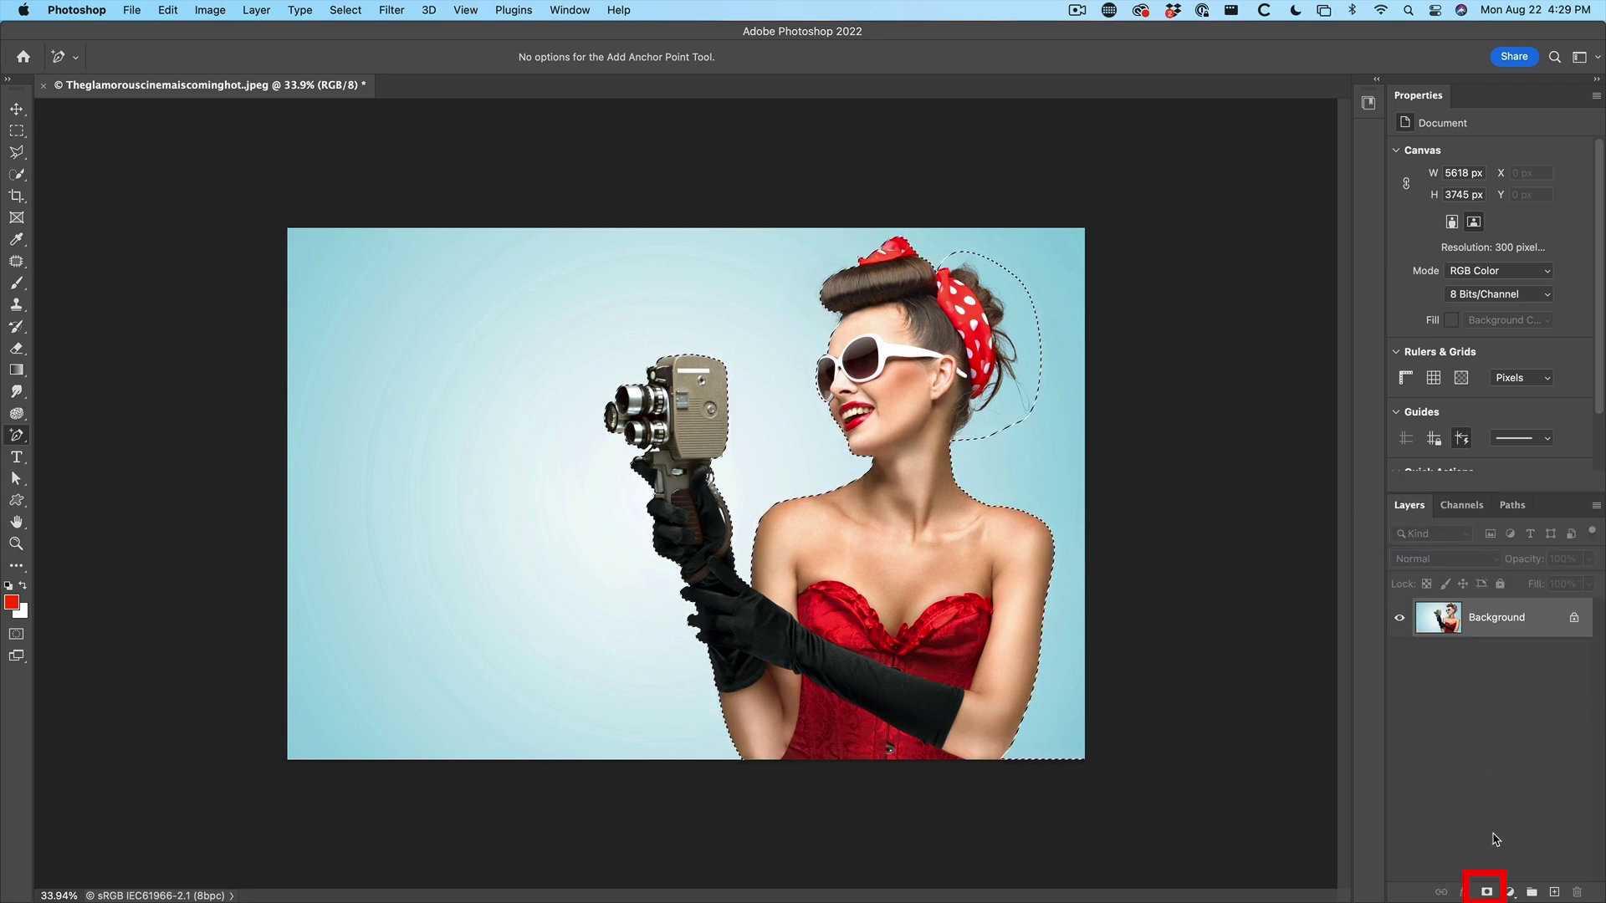
pyautogui.click(1486, 892)
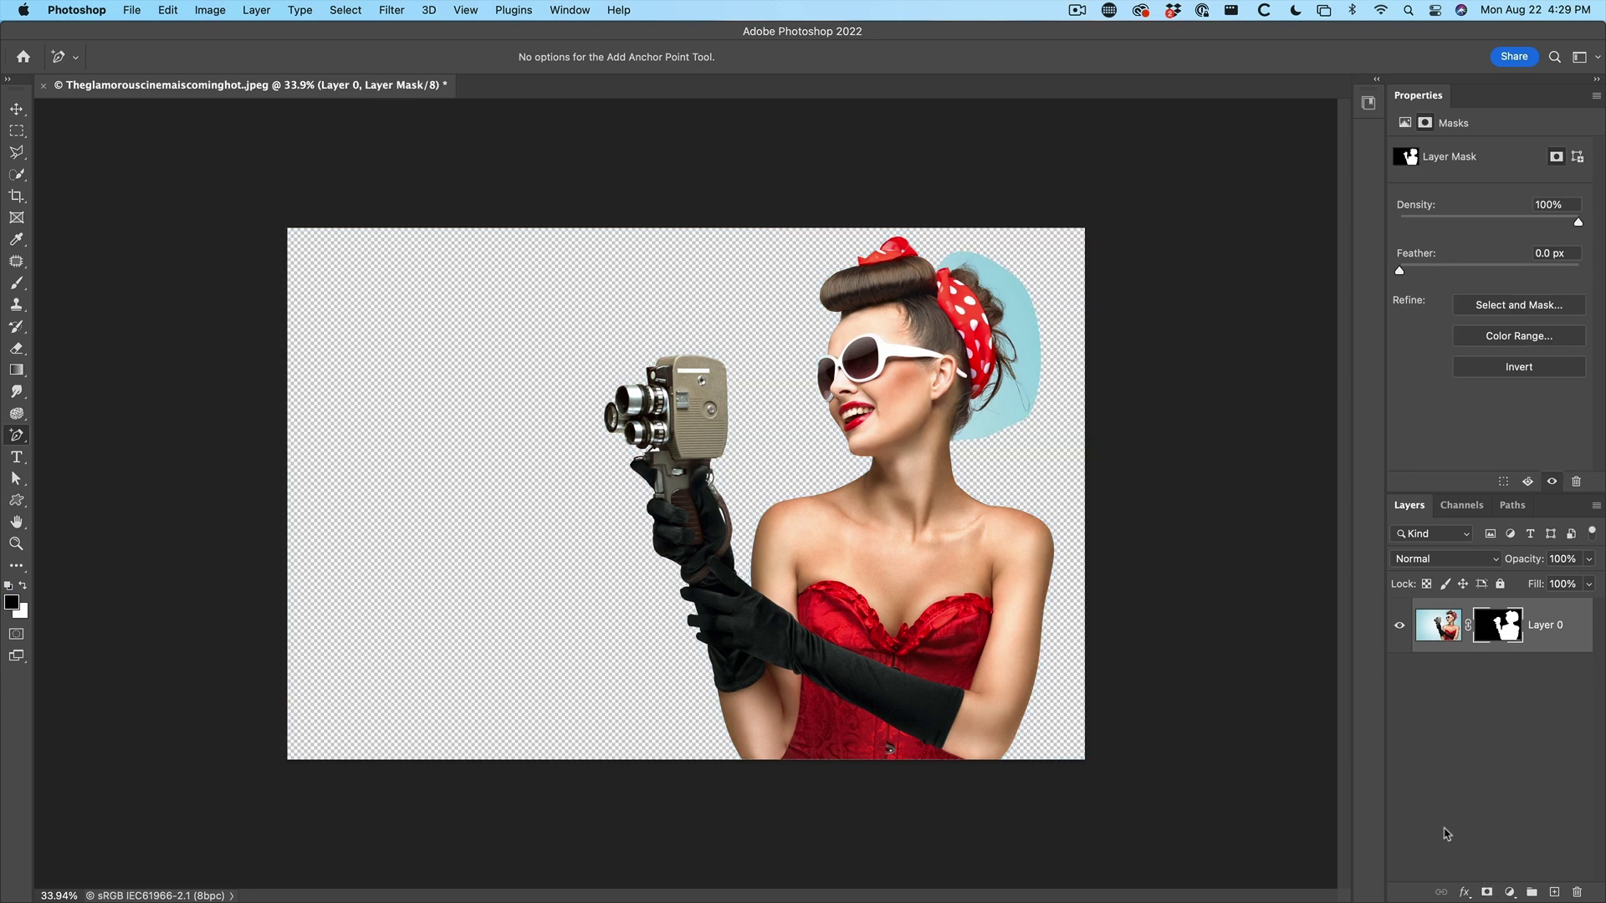
pyautogui.scroll(10, 1030, 639)
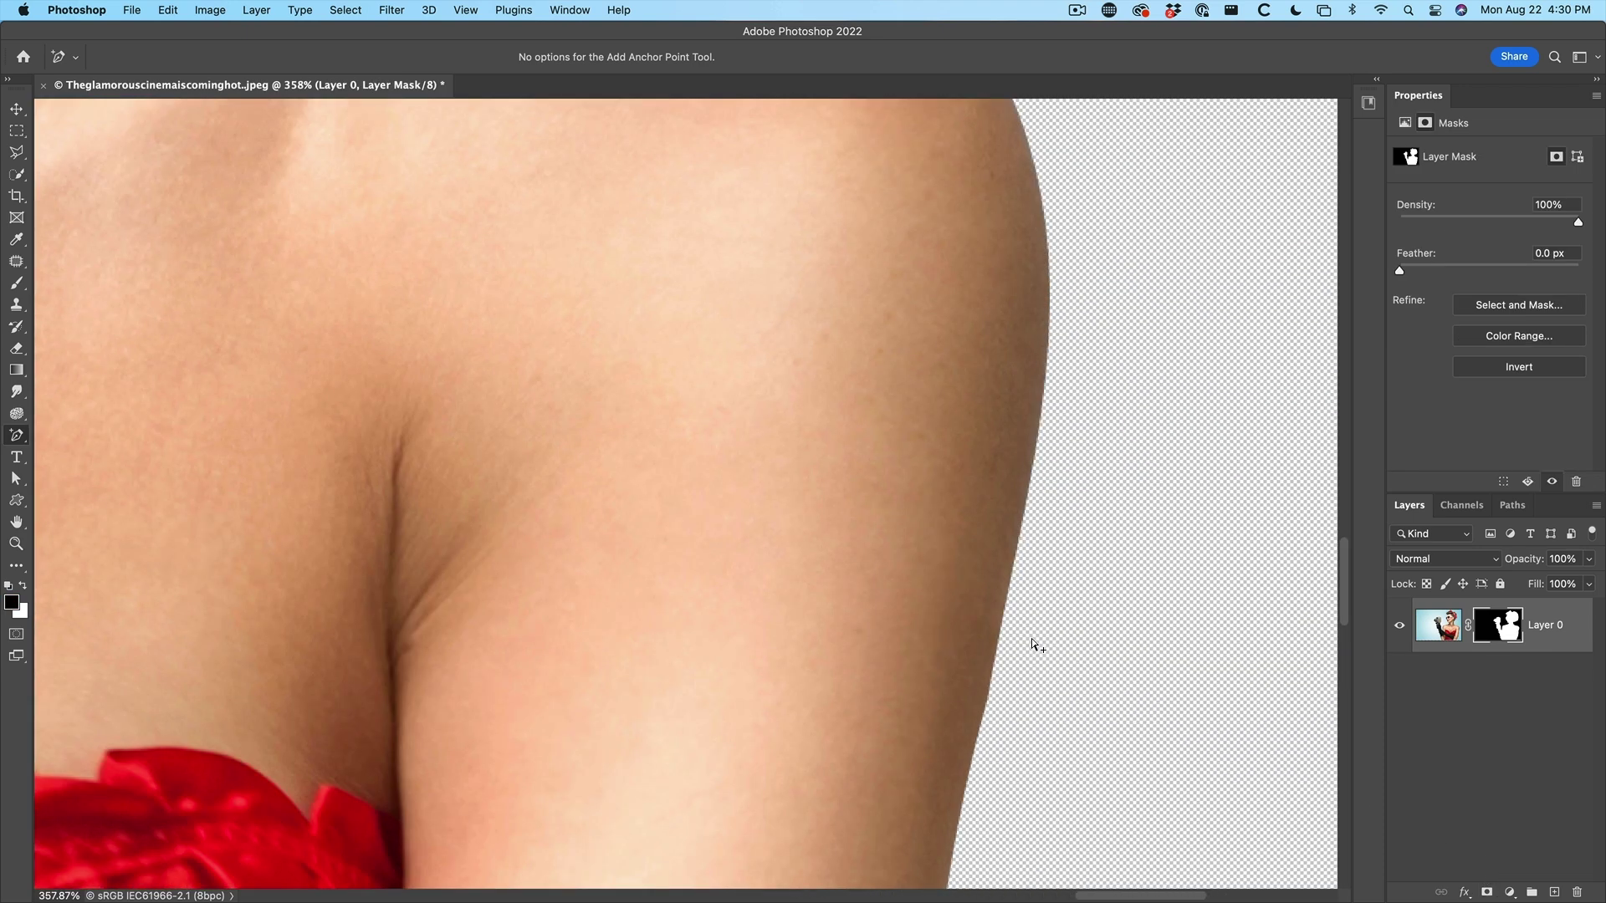
pyautogui.scroll(-6, 1031, 639)
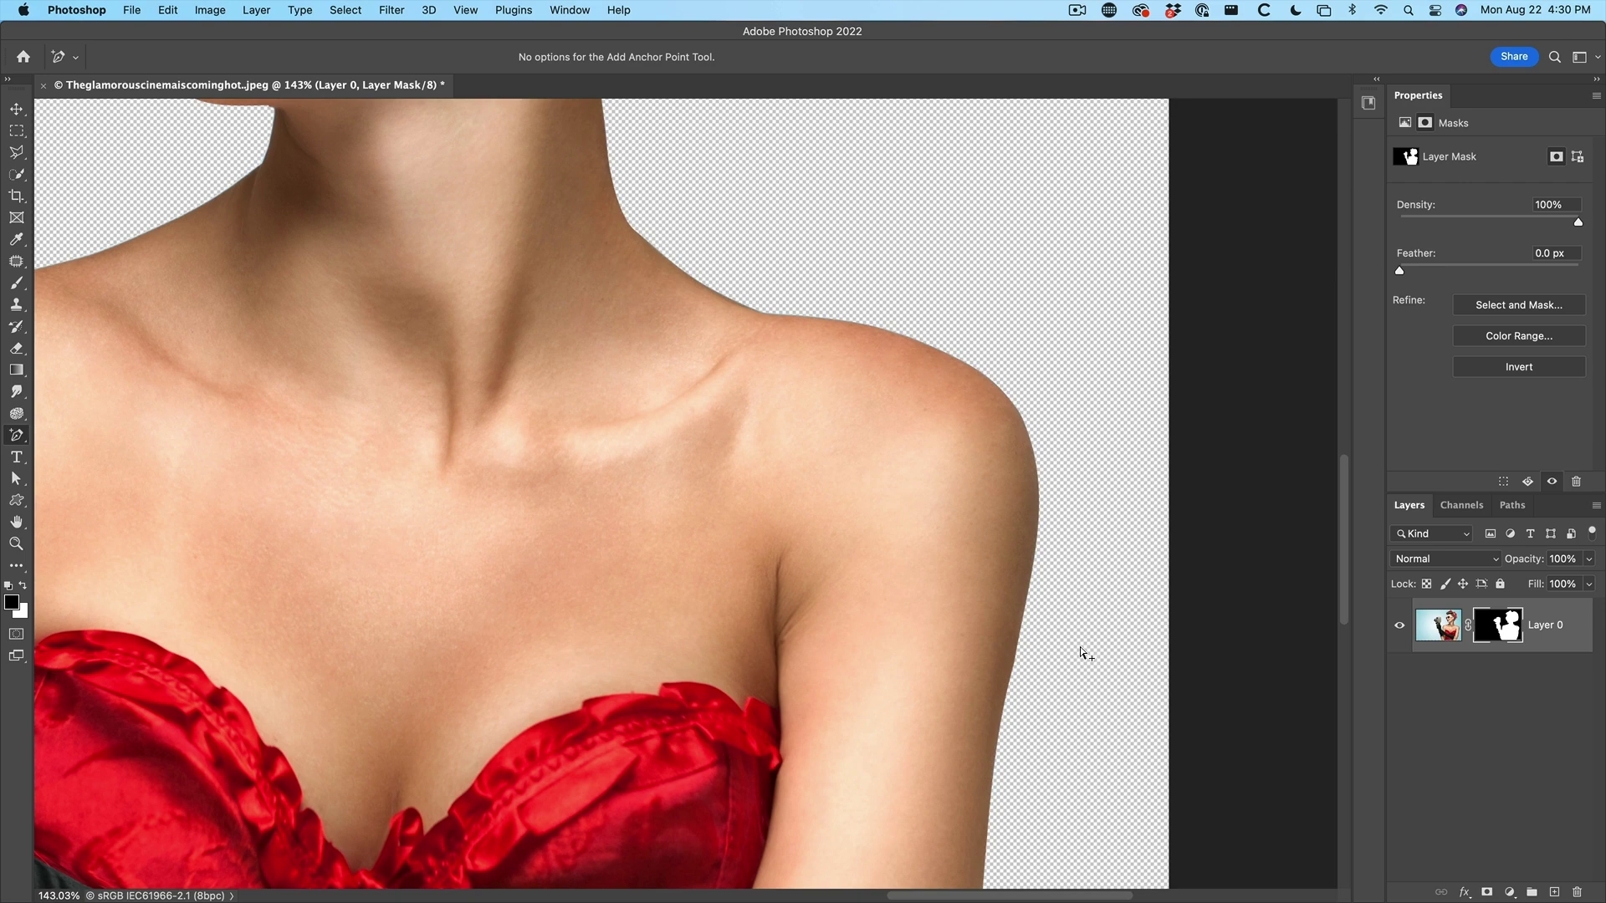
pyautogui.scroll(-8, 1050, 629)
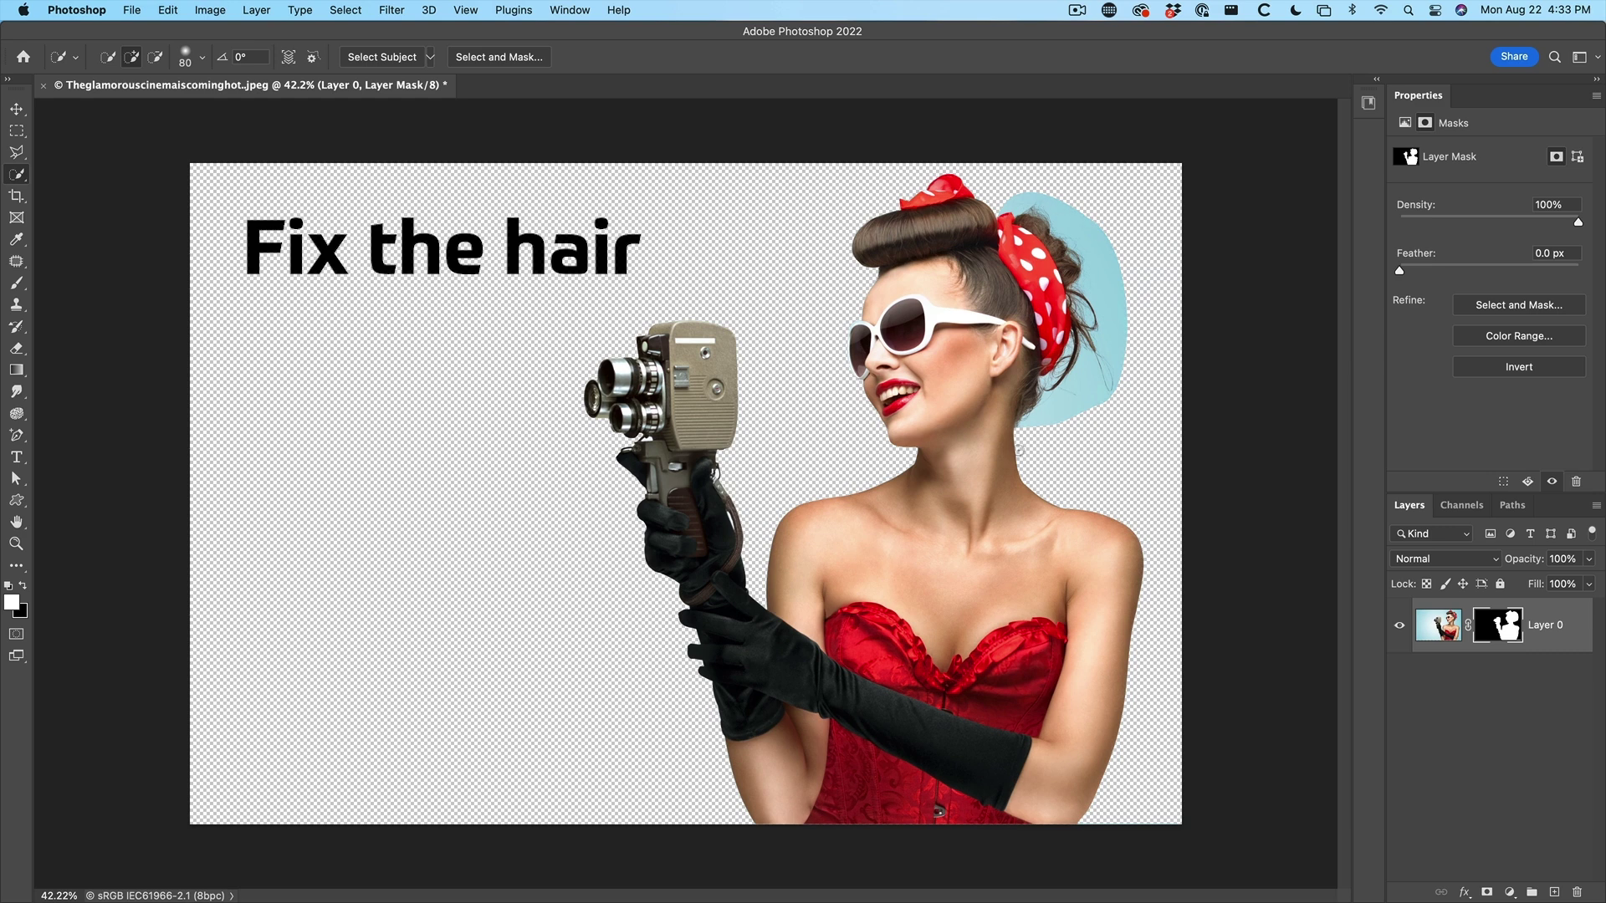
# Run Select and Mask on Layer 0's image thumbnail with Output To set to Selection
pyautogui.click(1444, 623)
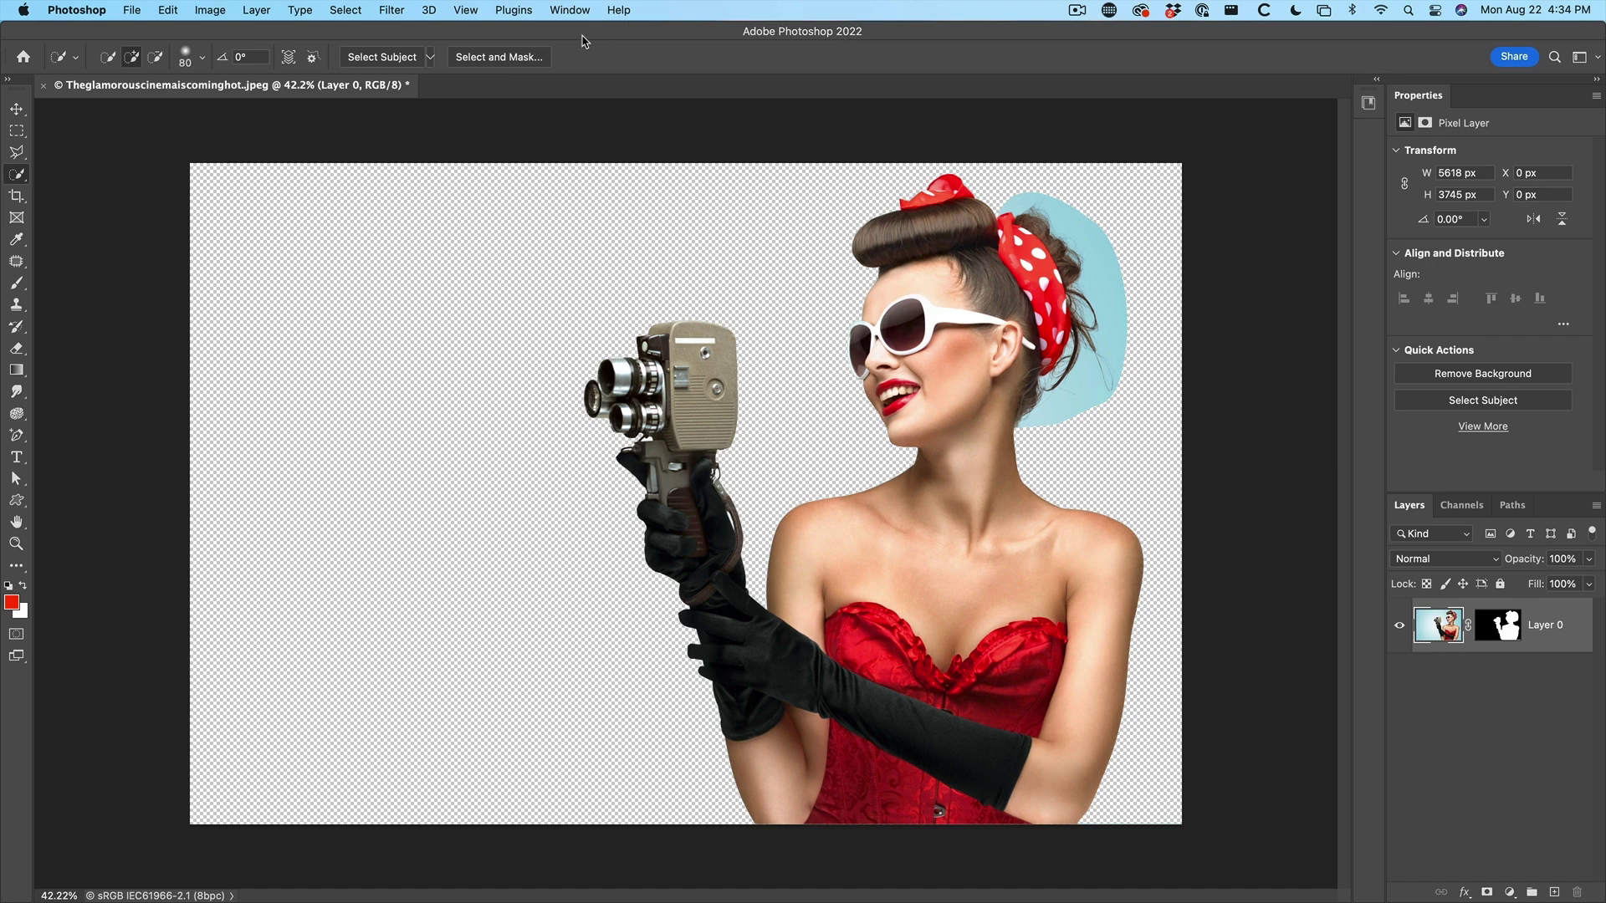
pyautogui.click(500, 57)
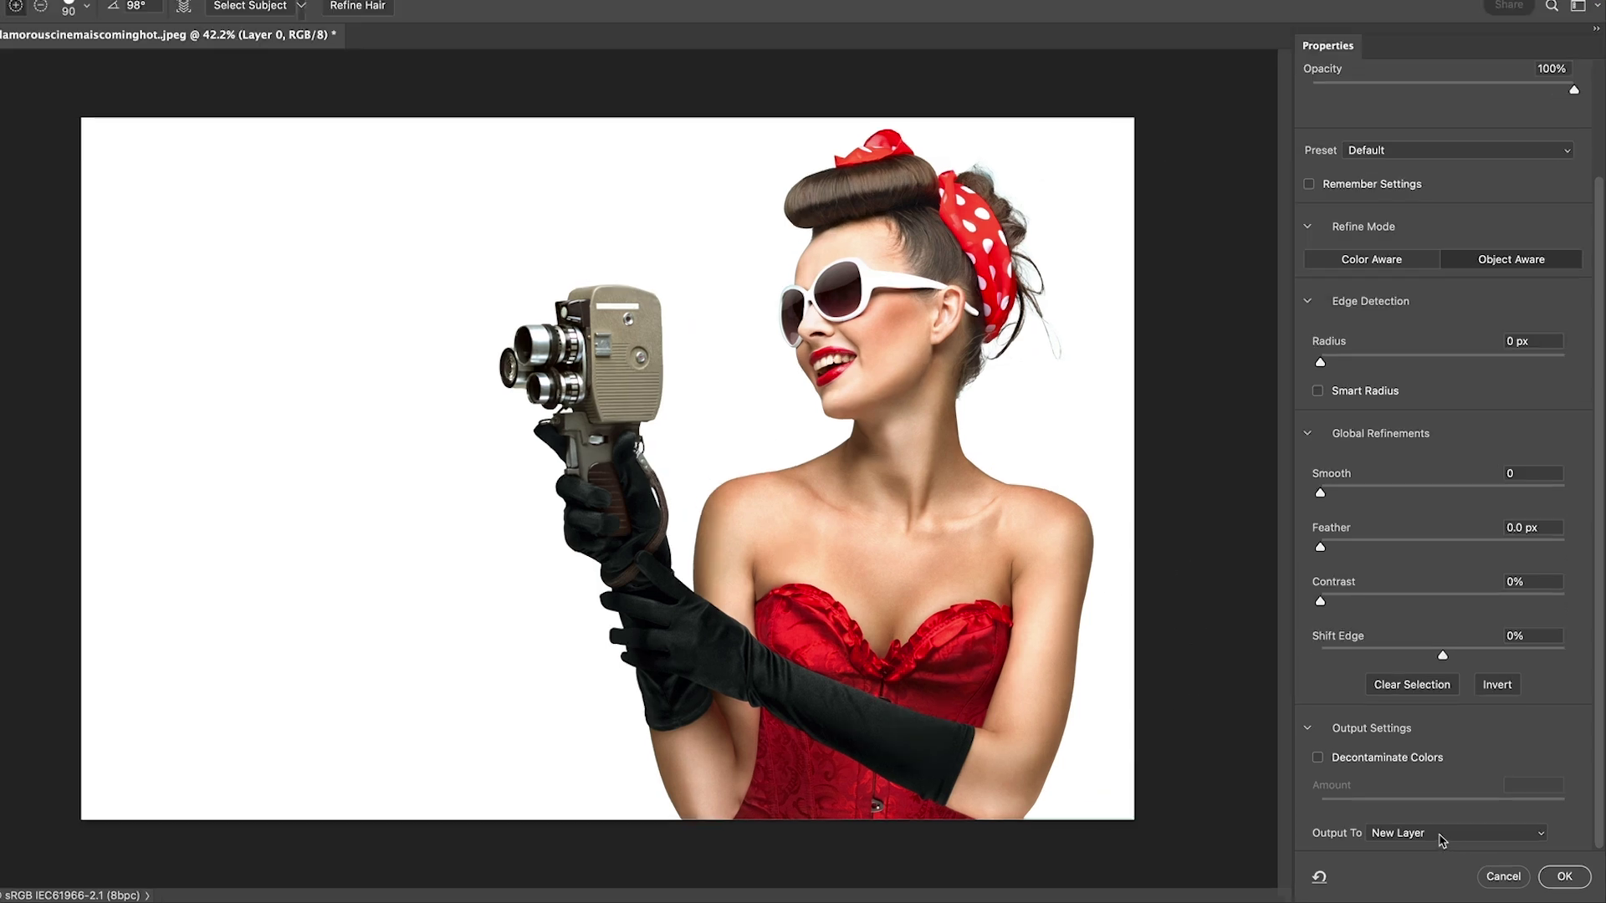
pyautogui.click(1451, 839)
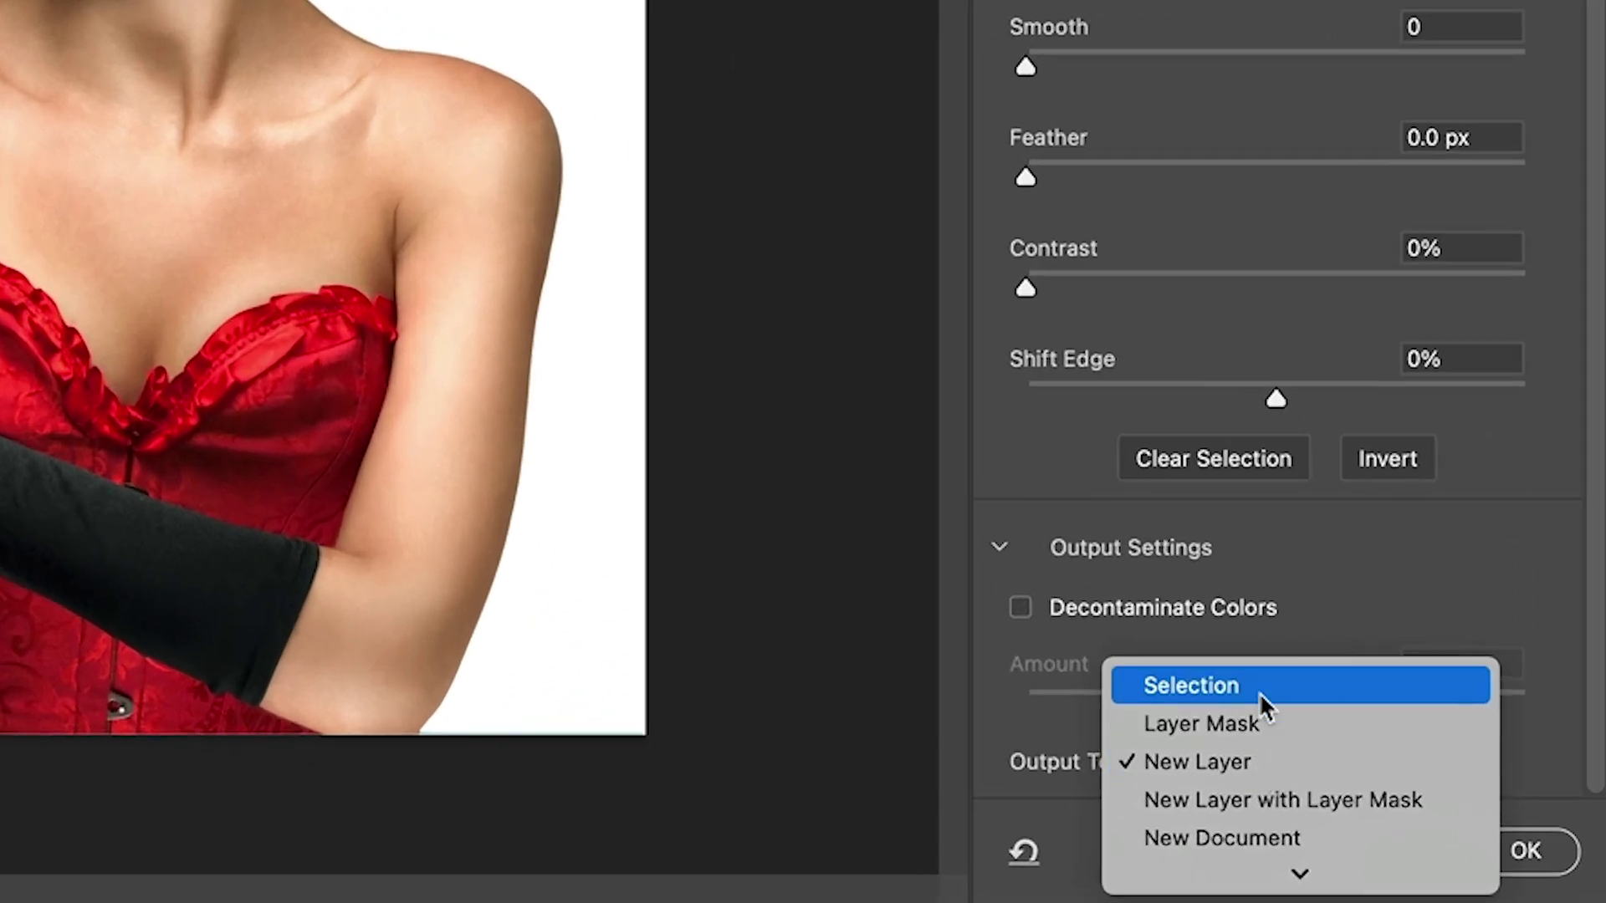
pyautogui.click(1260, 694)
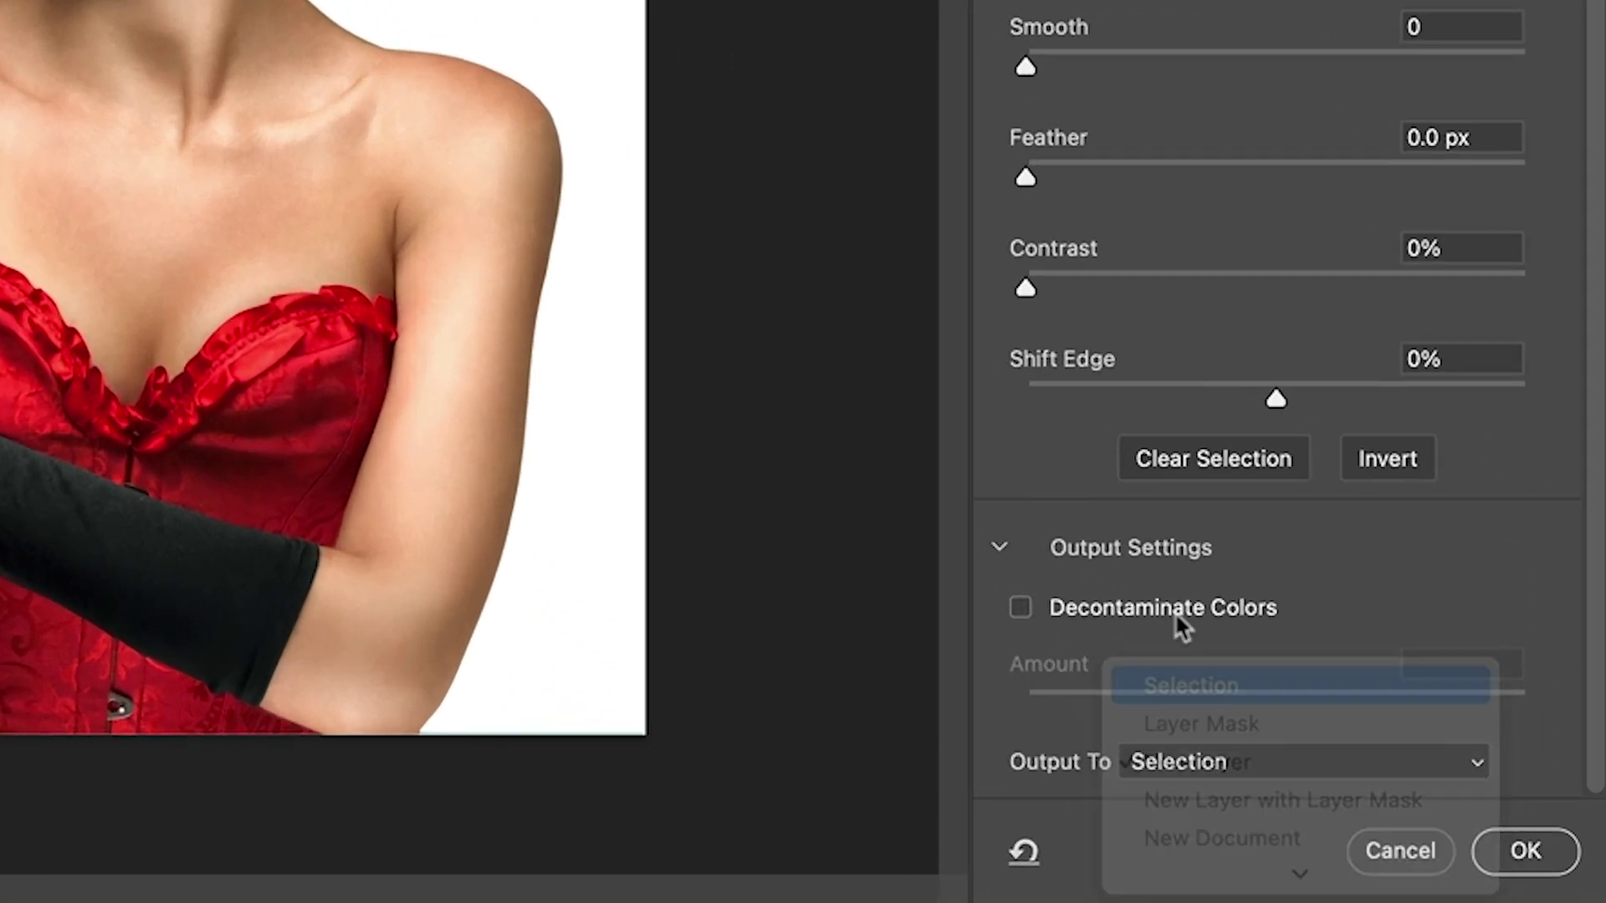
pyautogui.click(1520, 852)
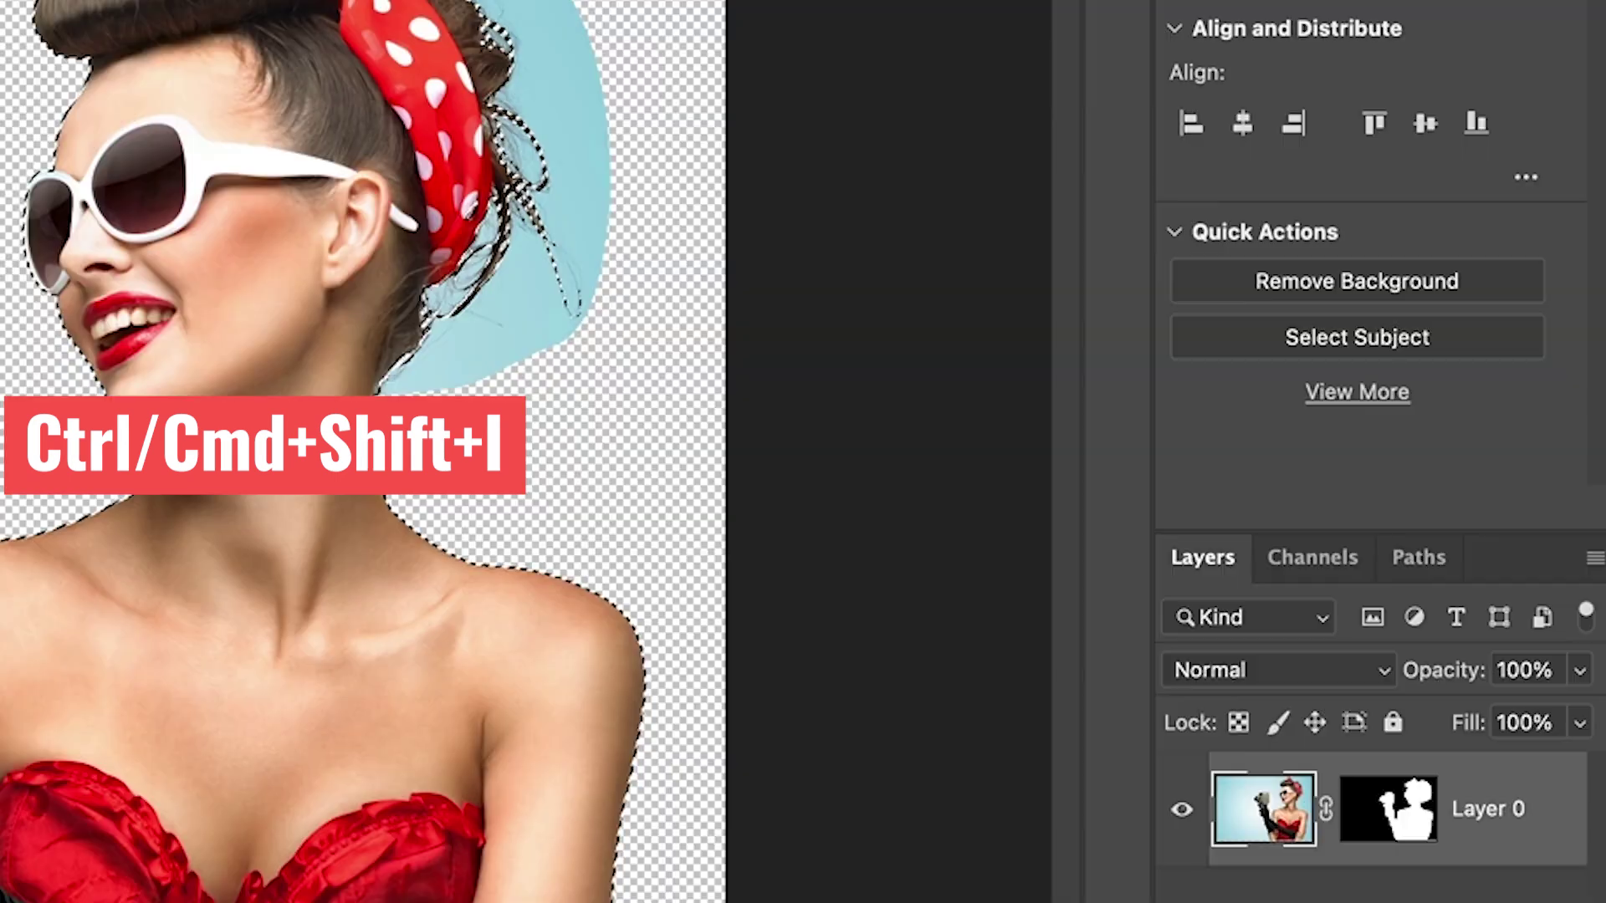
# Select the mask thumbnail on Layer 0 in the Layers panel
pyautogui.click(1426, 810)
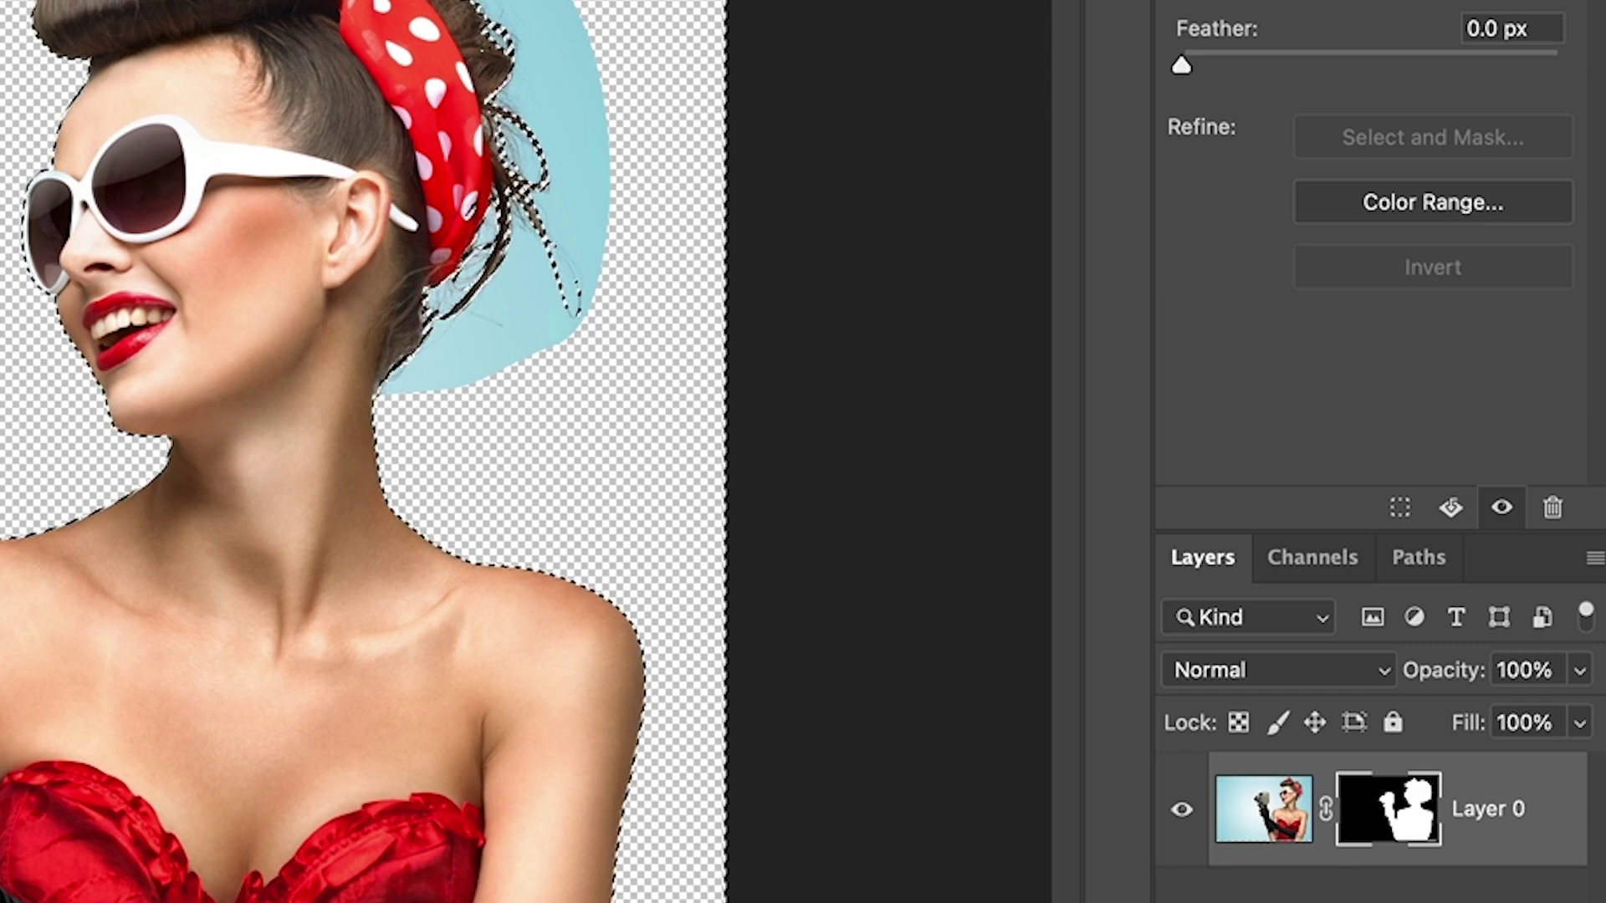